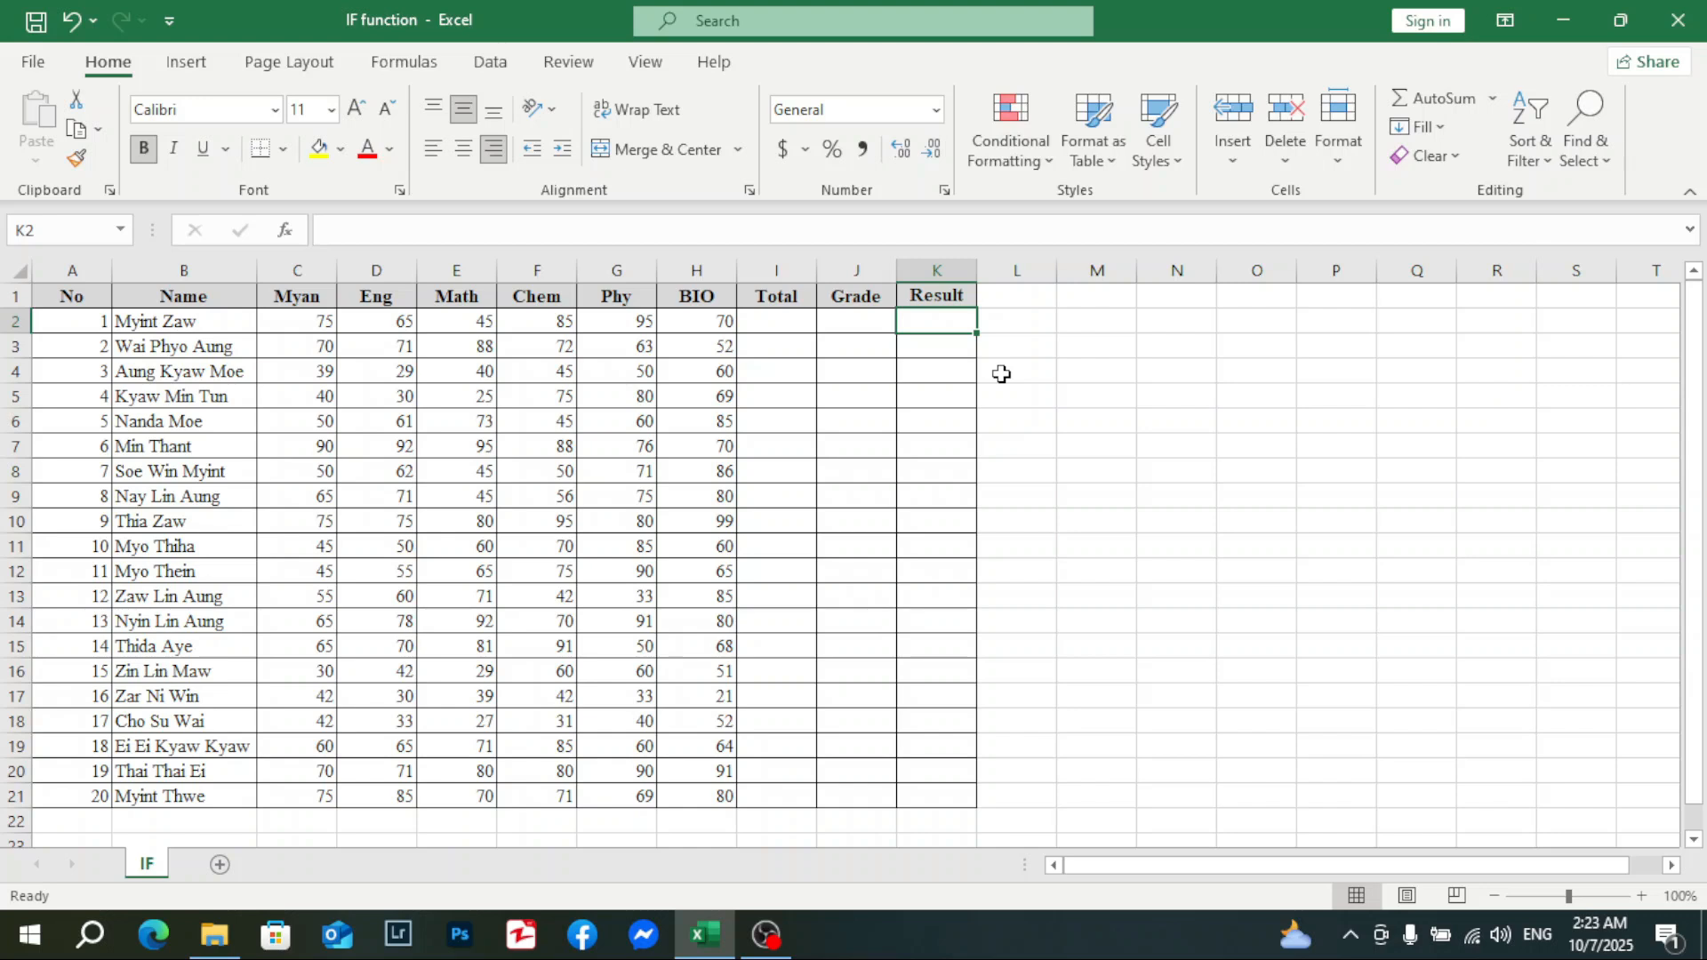
# Step: Start an IF formula in the first Result cell, K2, that returns "Fail" when the Myan mark C2<40
pyautogui.write('=')
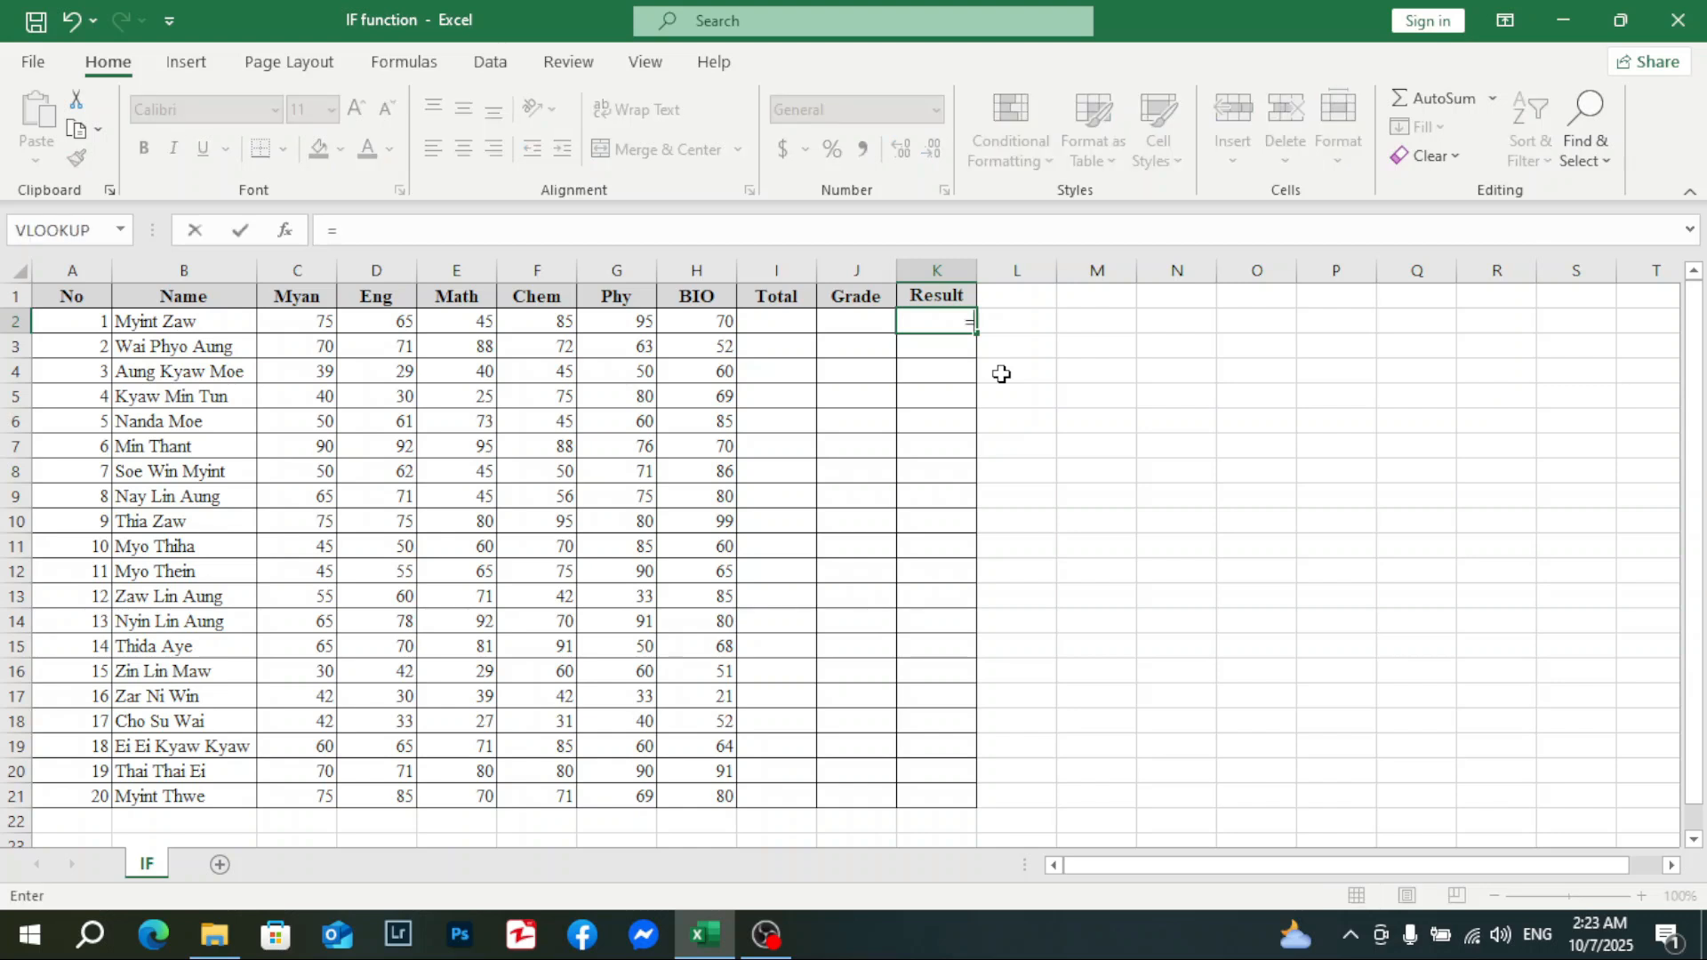
pyautogui.write('i')
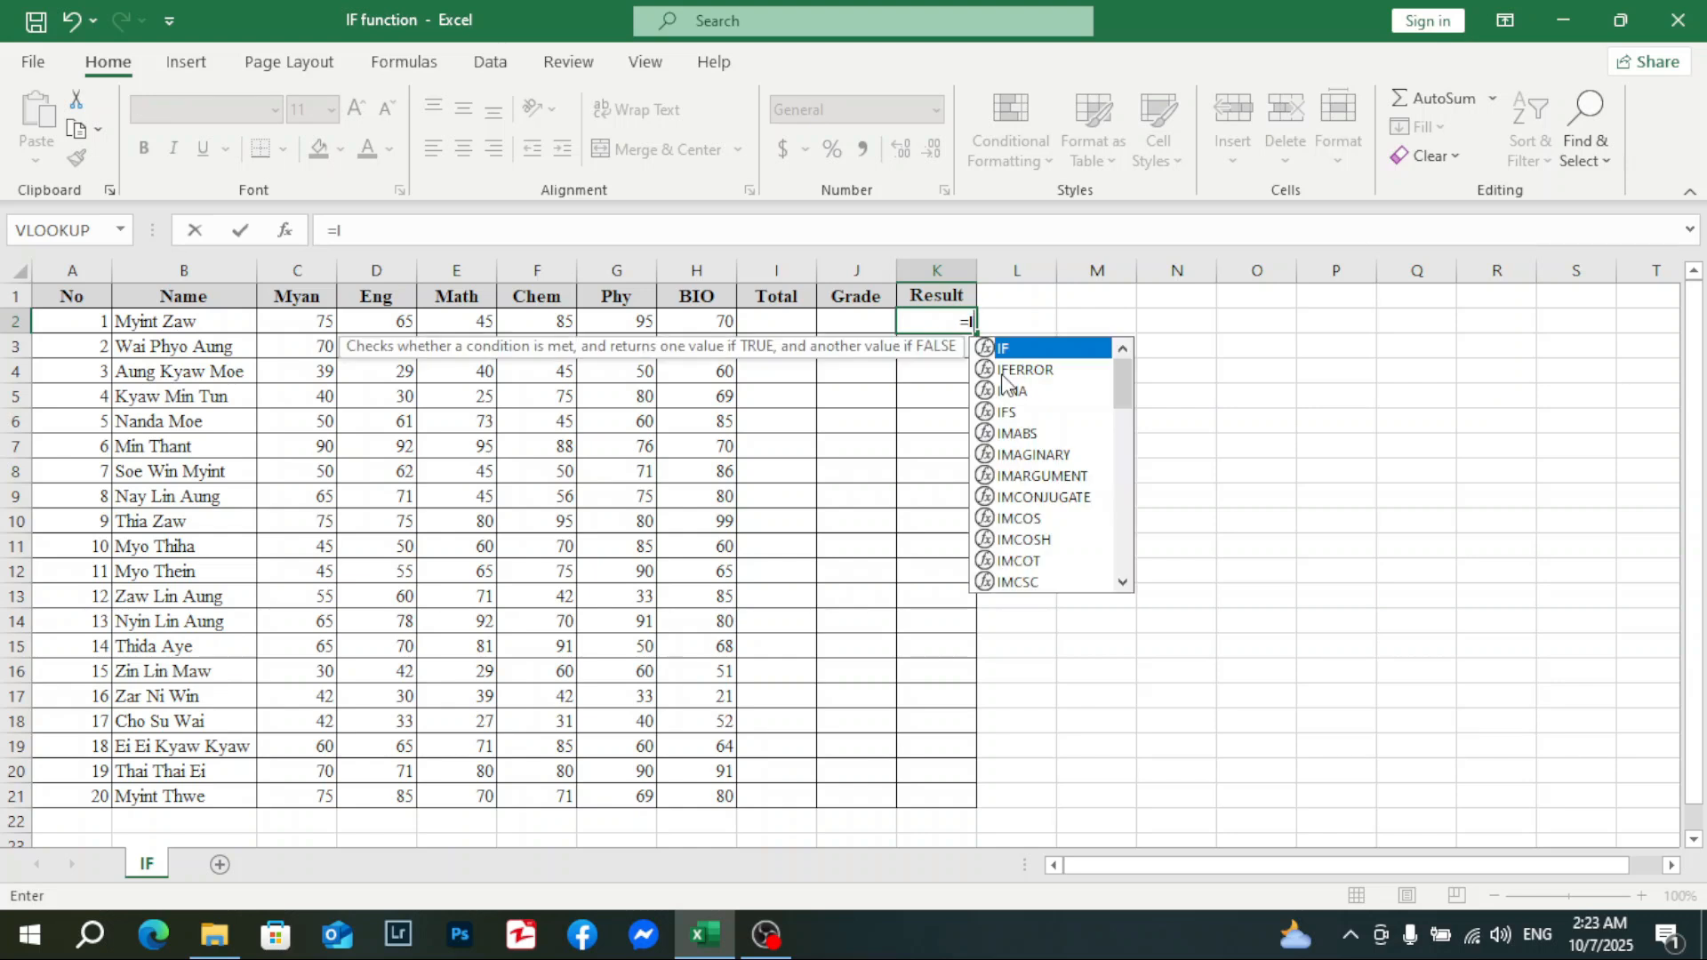
pyautogui.write('f')
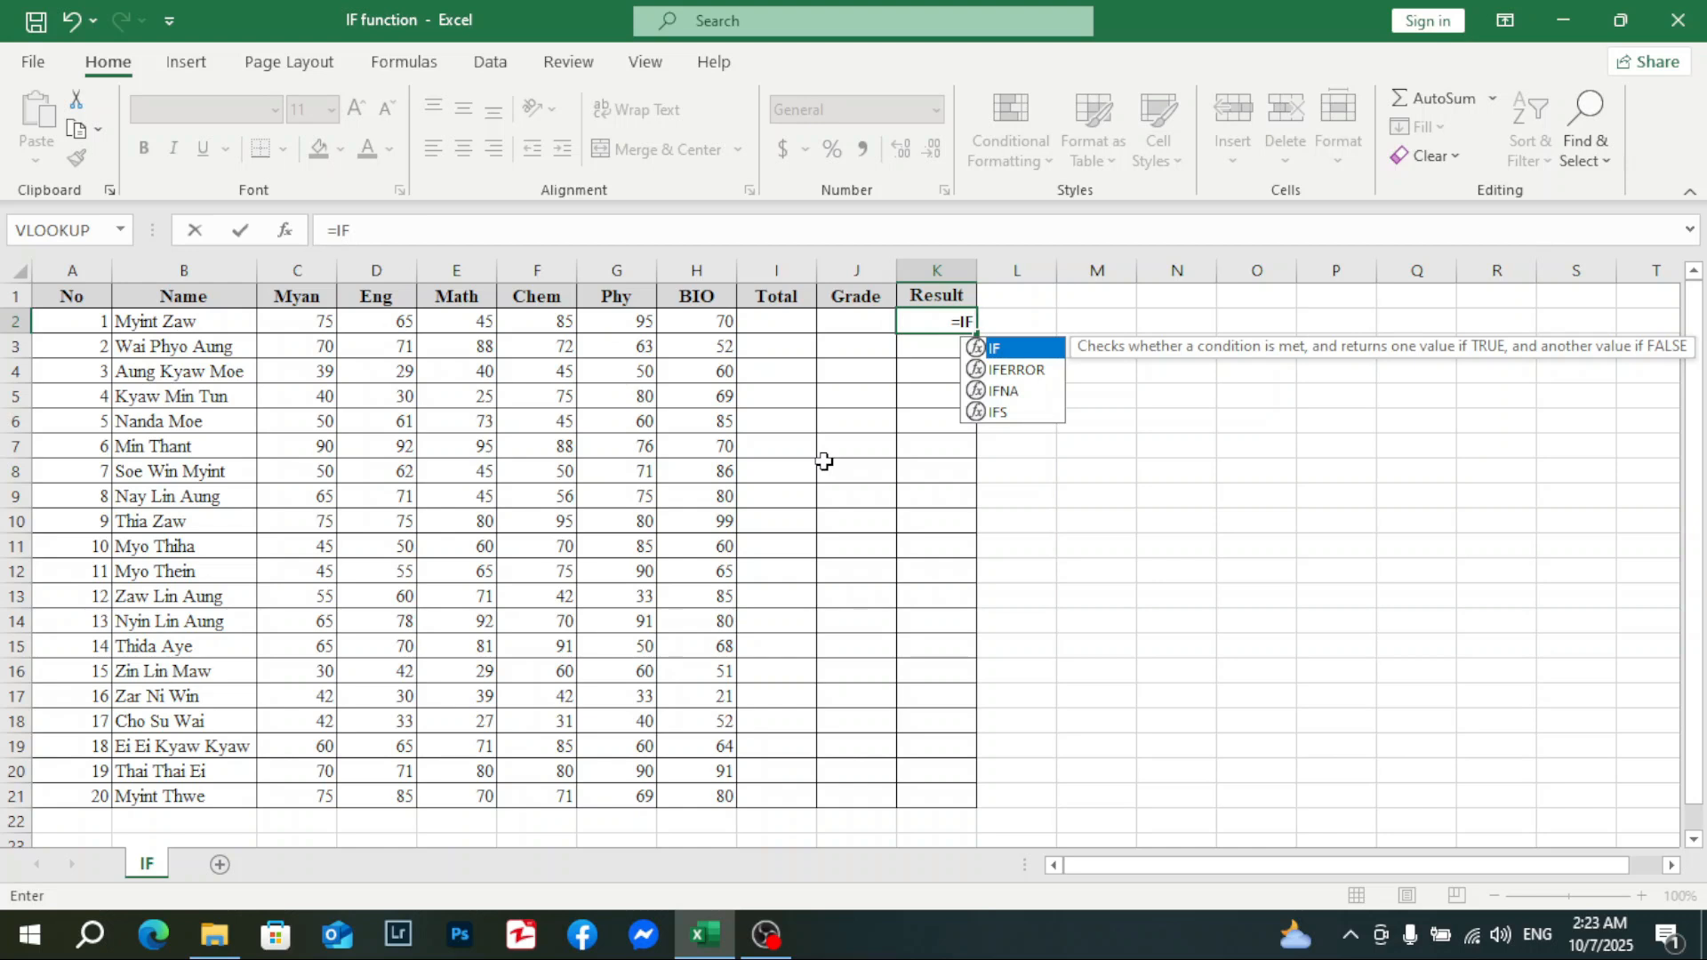
pyautogui.write('(')
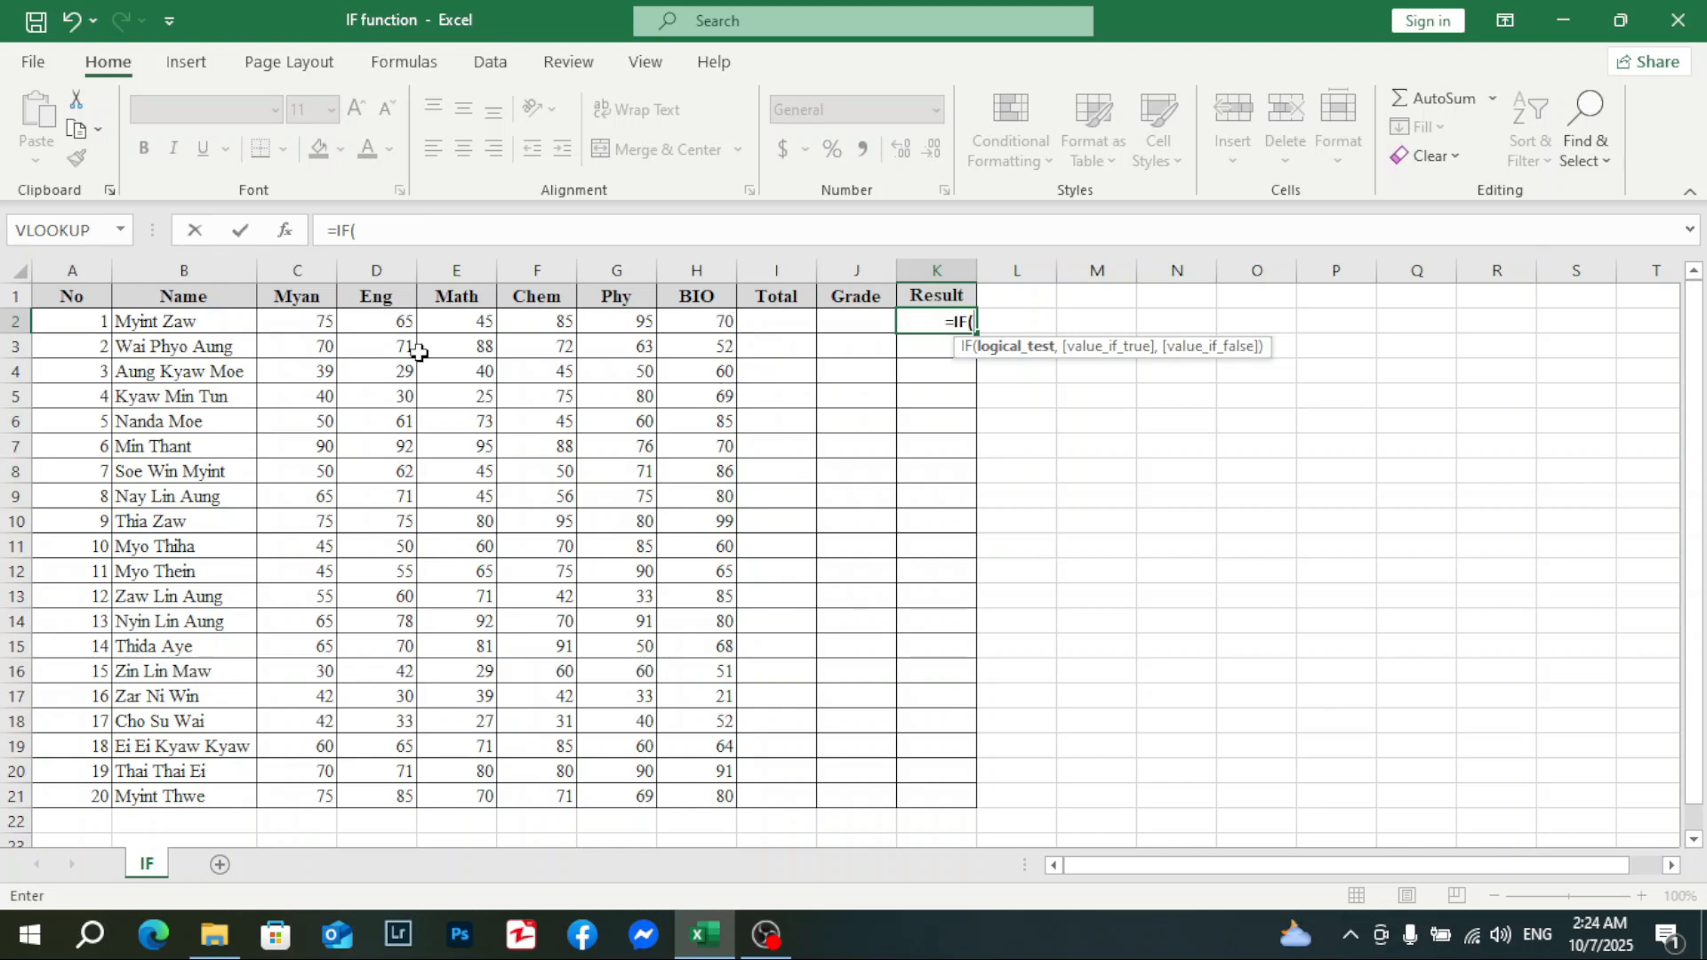
pyautogui.click(286, 323)
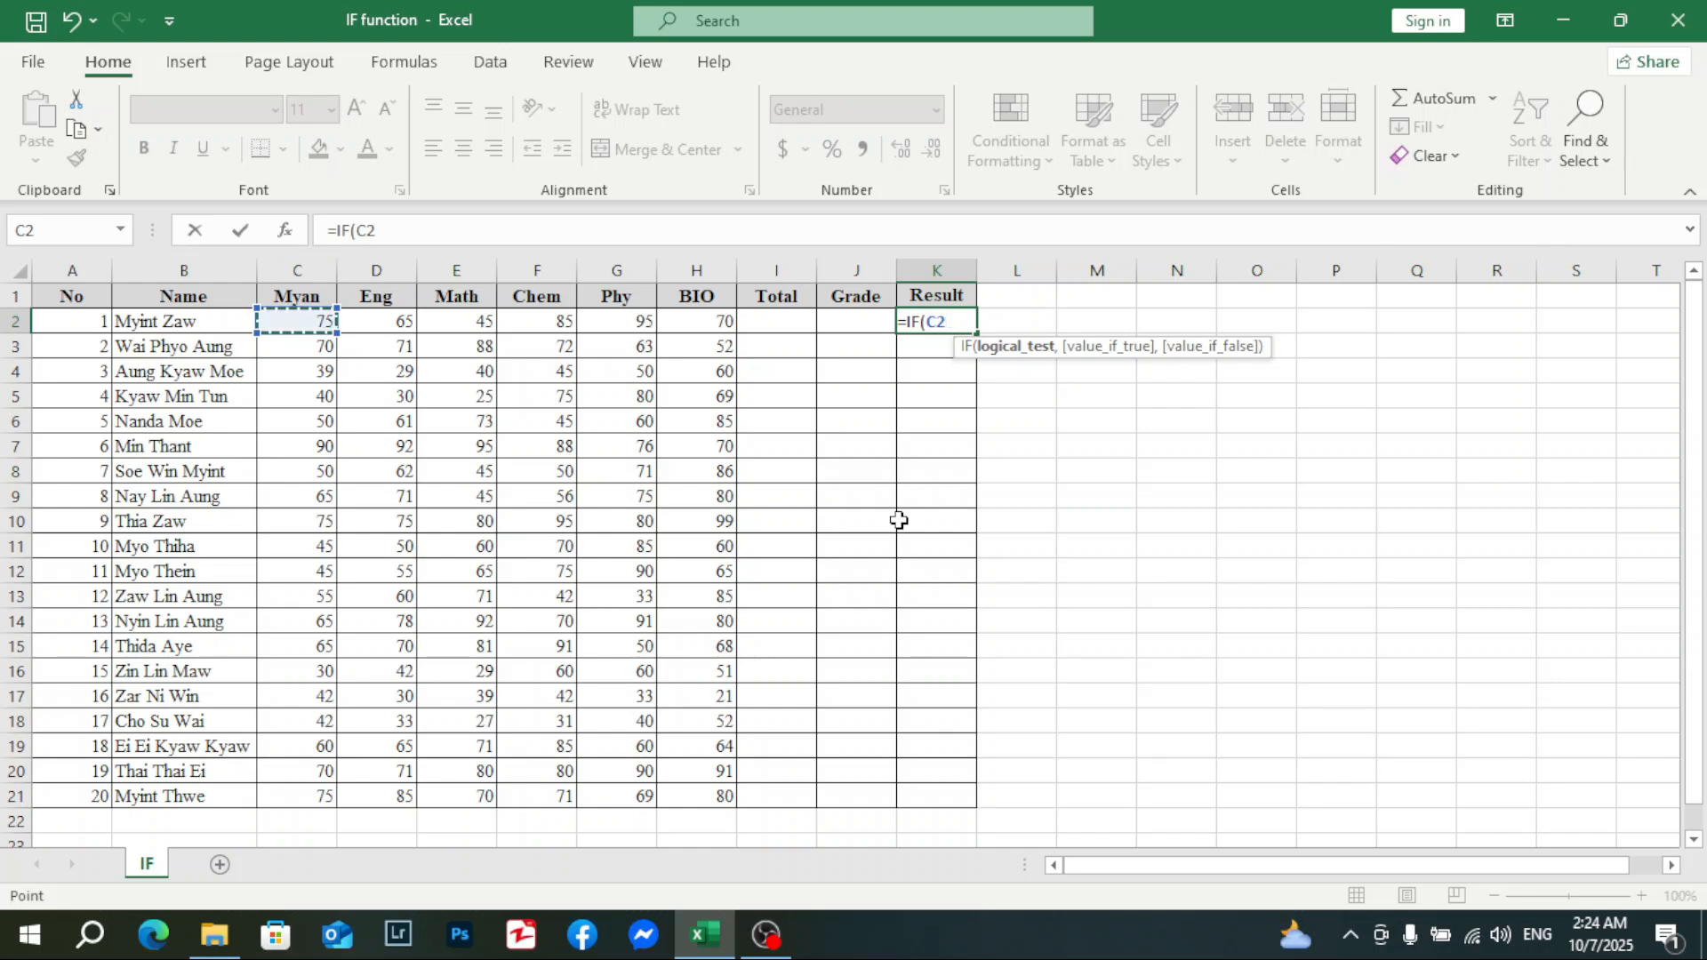
pyautogui.write('<40')
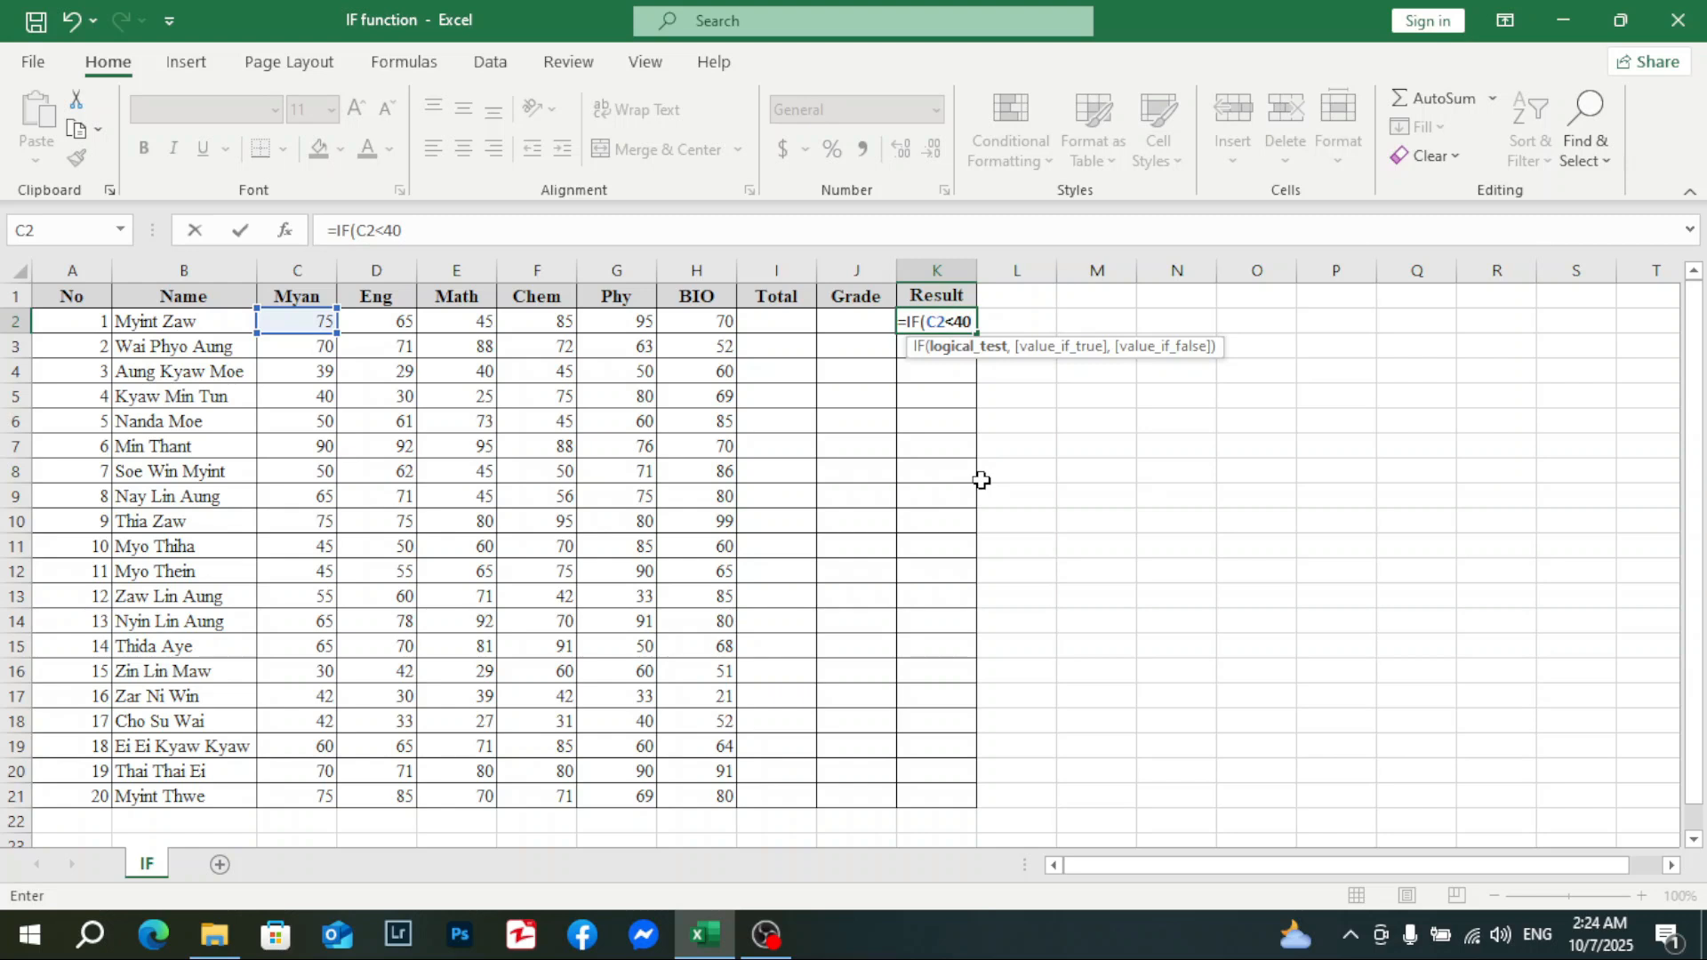
pyautogui.write(',')
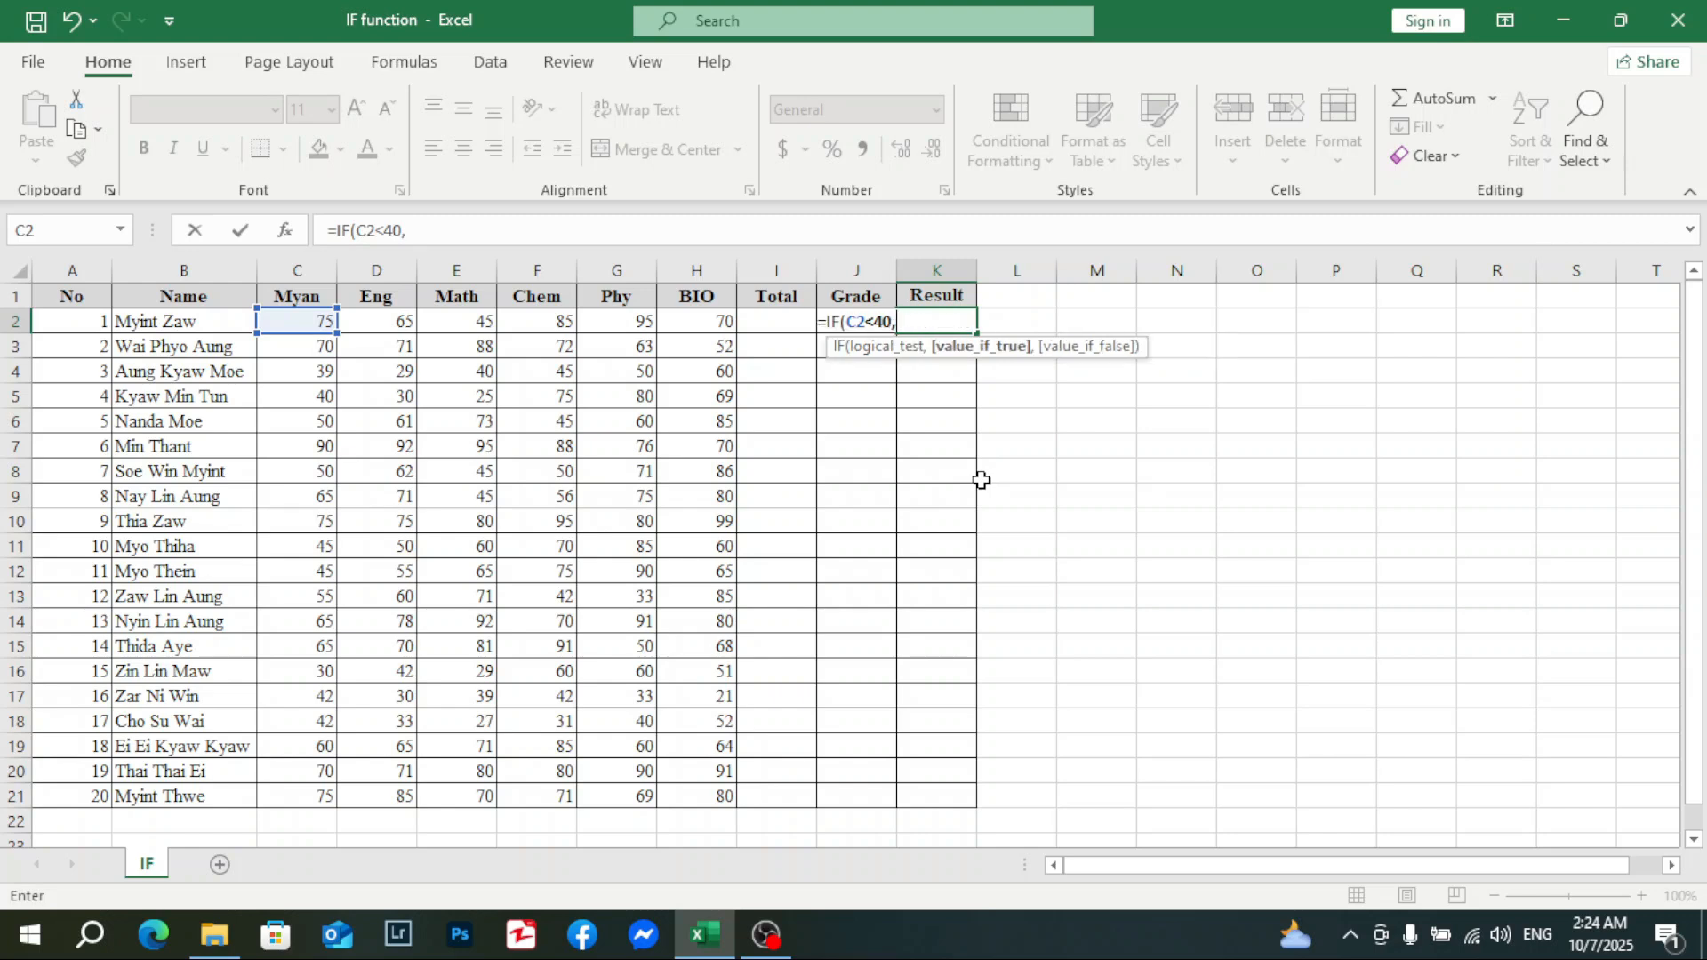
pyautogui.write('"')
pyautogui.write('Fail",')
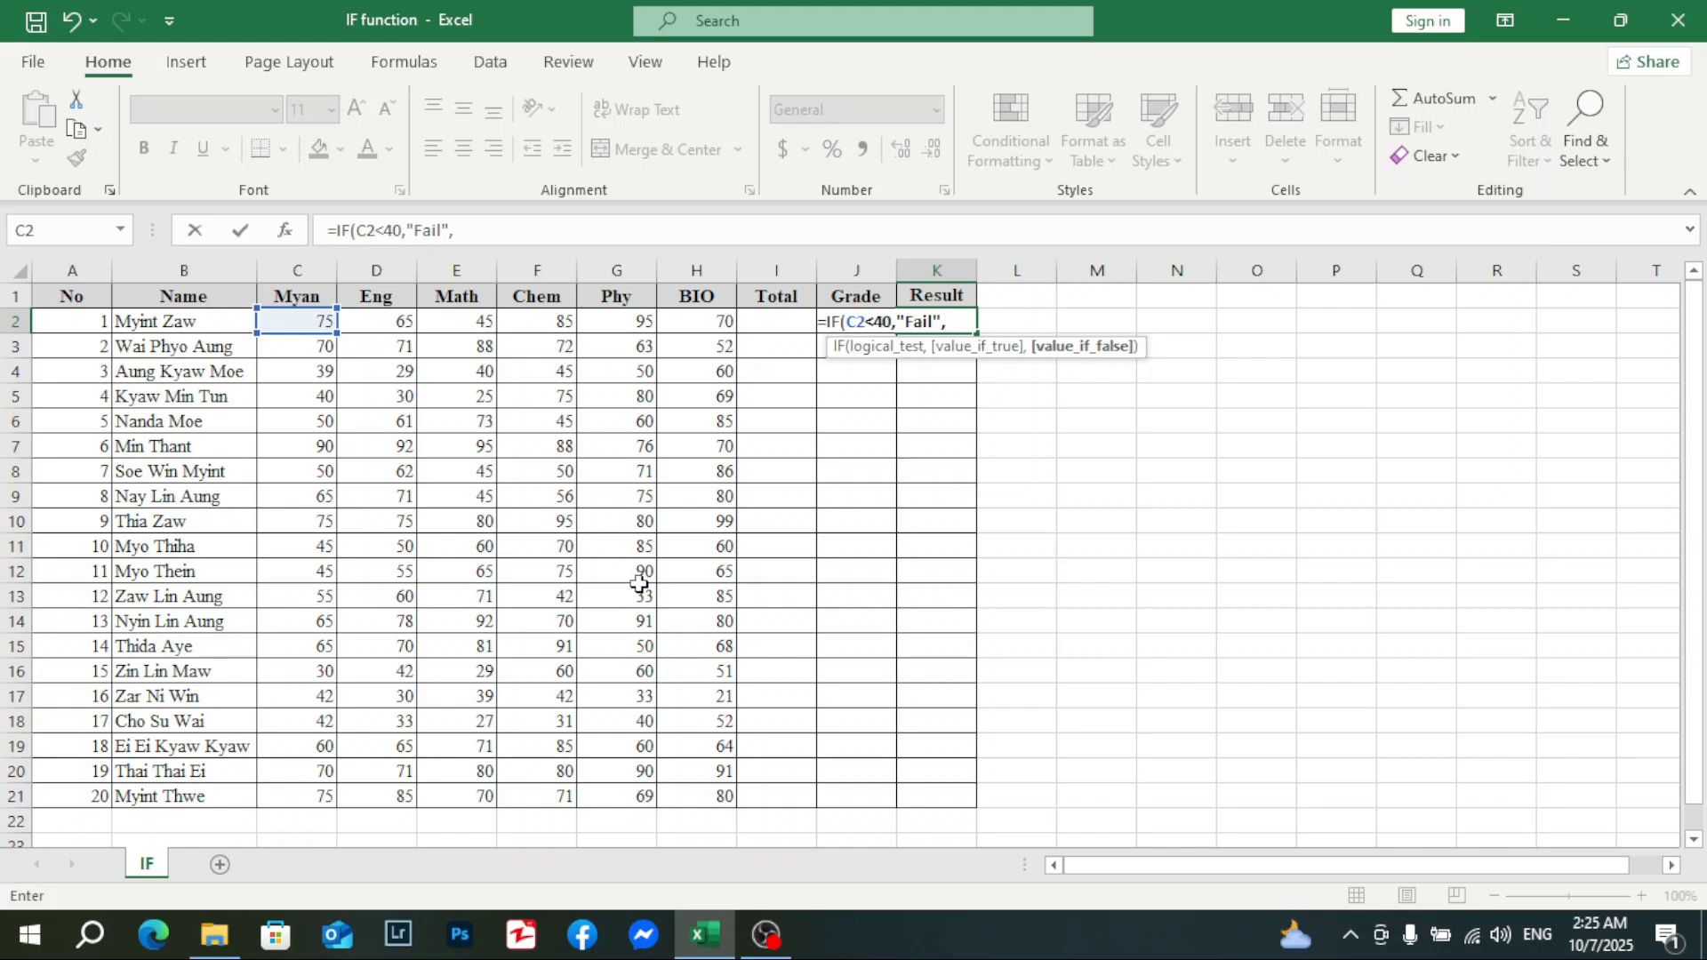
# Step: Add a nested IF as the value if false, returning "Fail" when the Eng mark D2<40
pyautogui.write('IF')
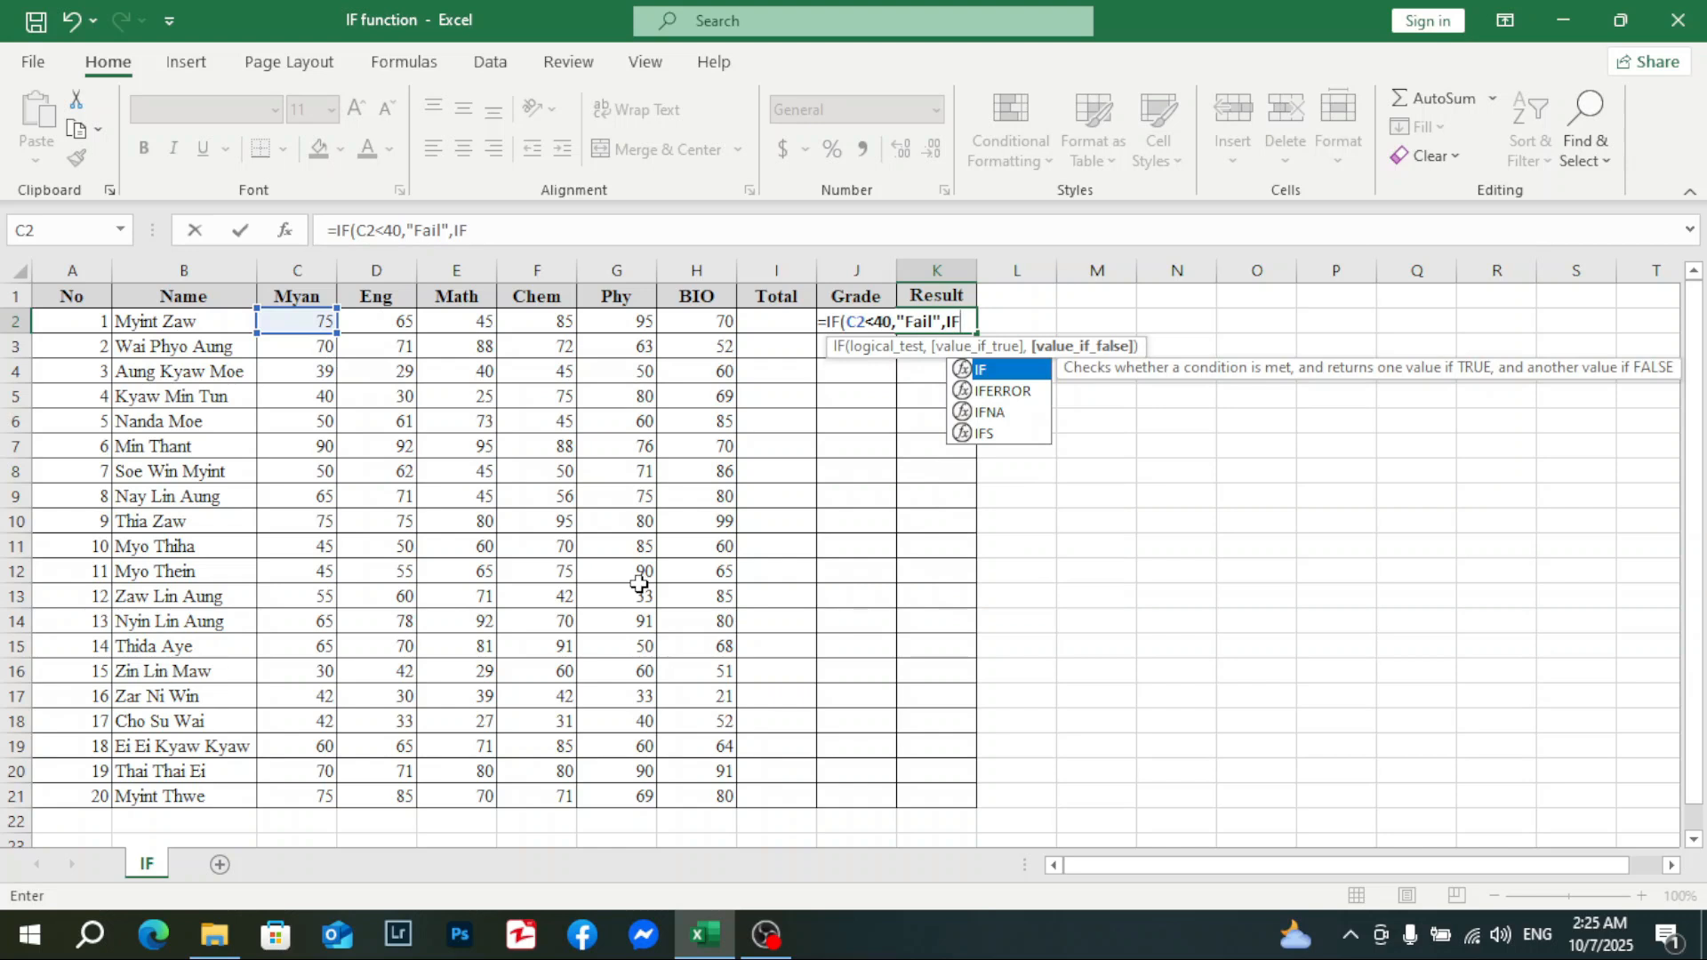
pyautogui.doubleClick(987, 370)
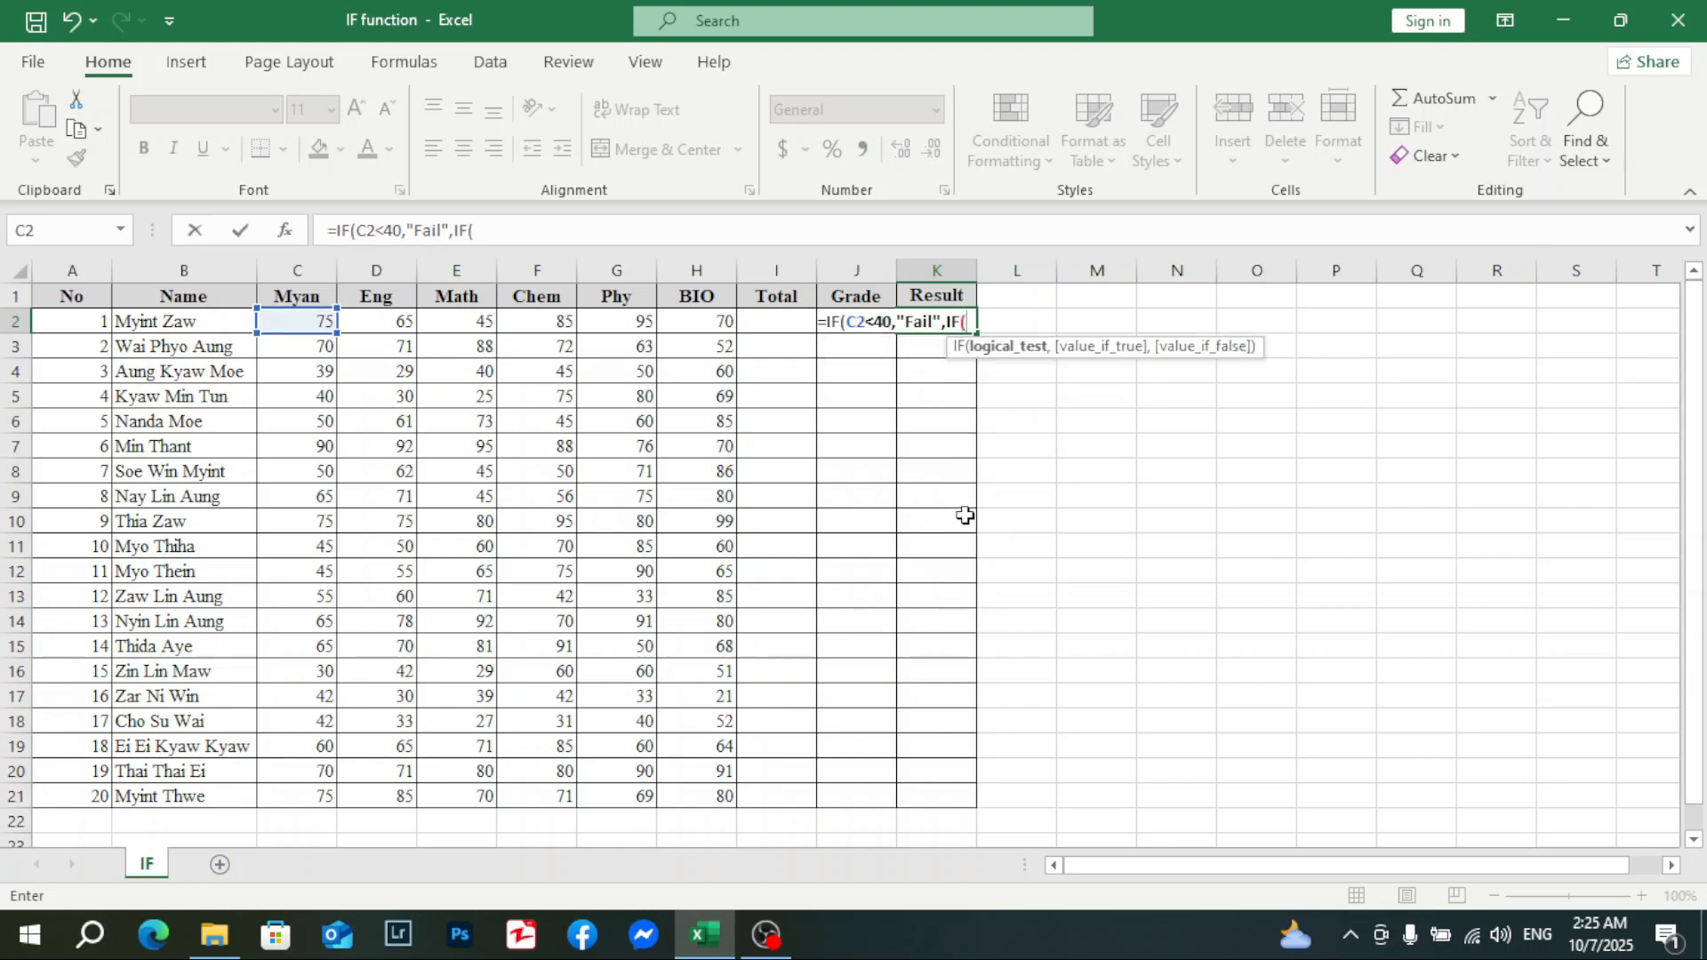
pyautogui.click(393, 325)
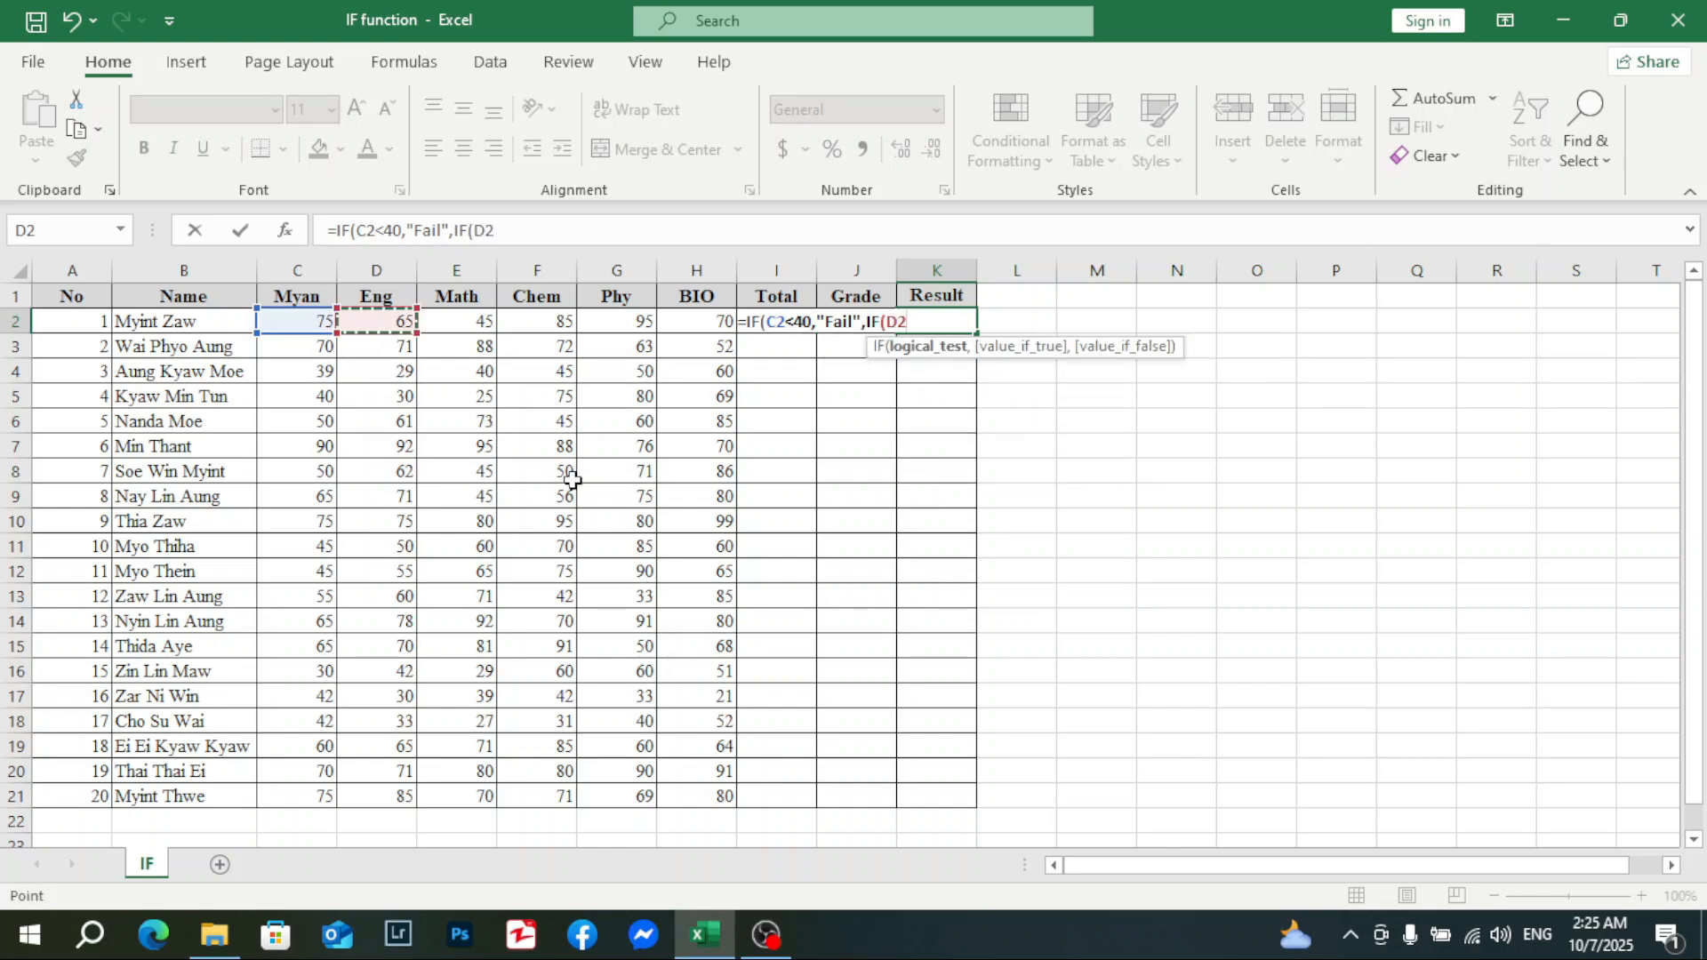
pyautogui.write('<40')
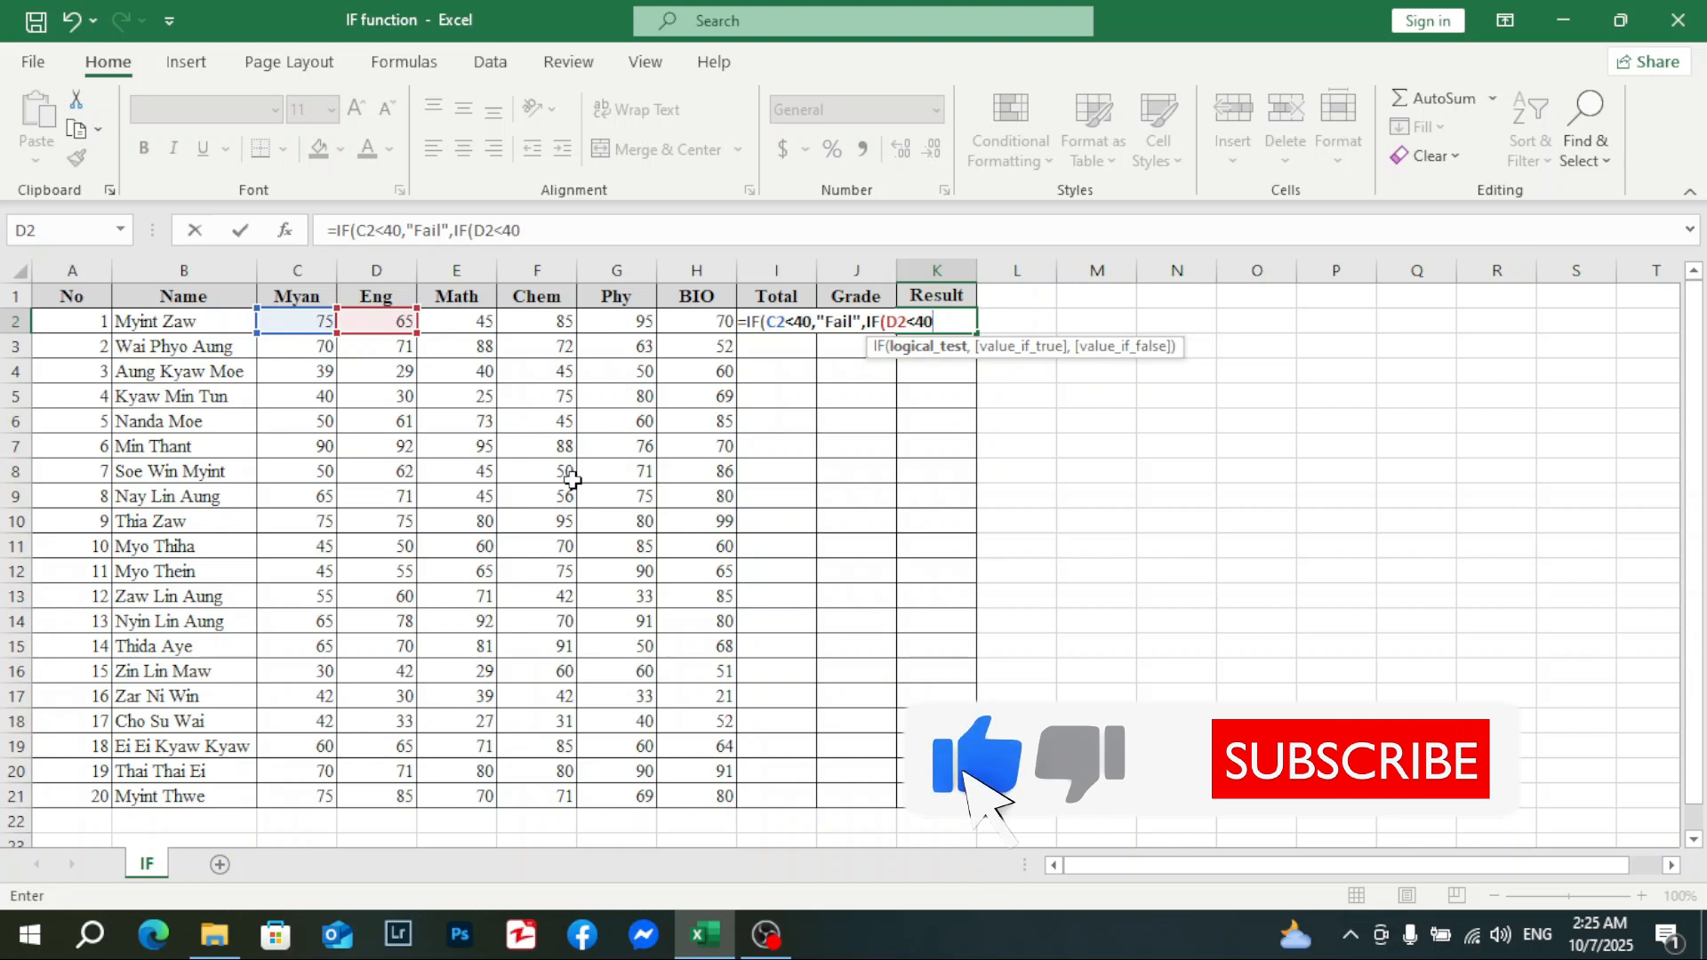
pyautogui.write(',"')
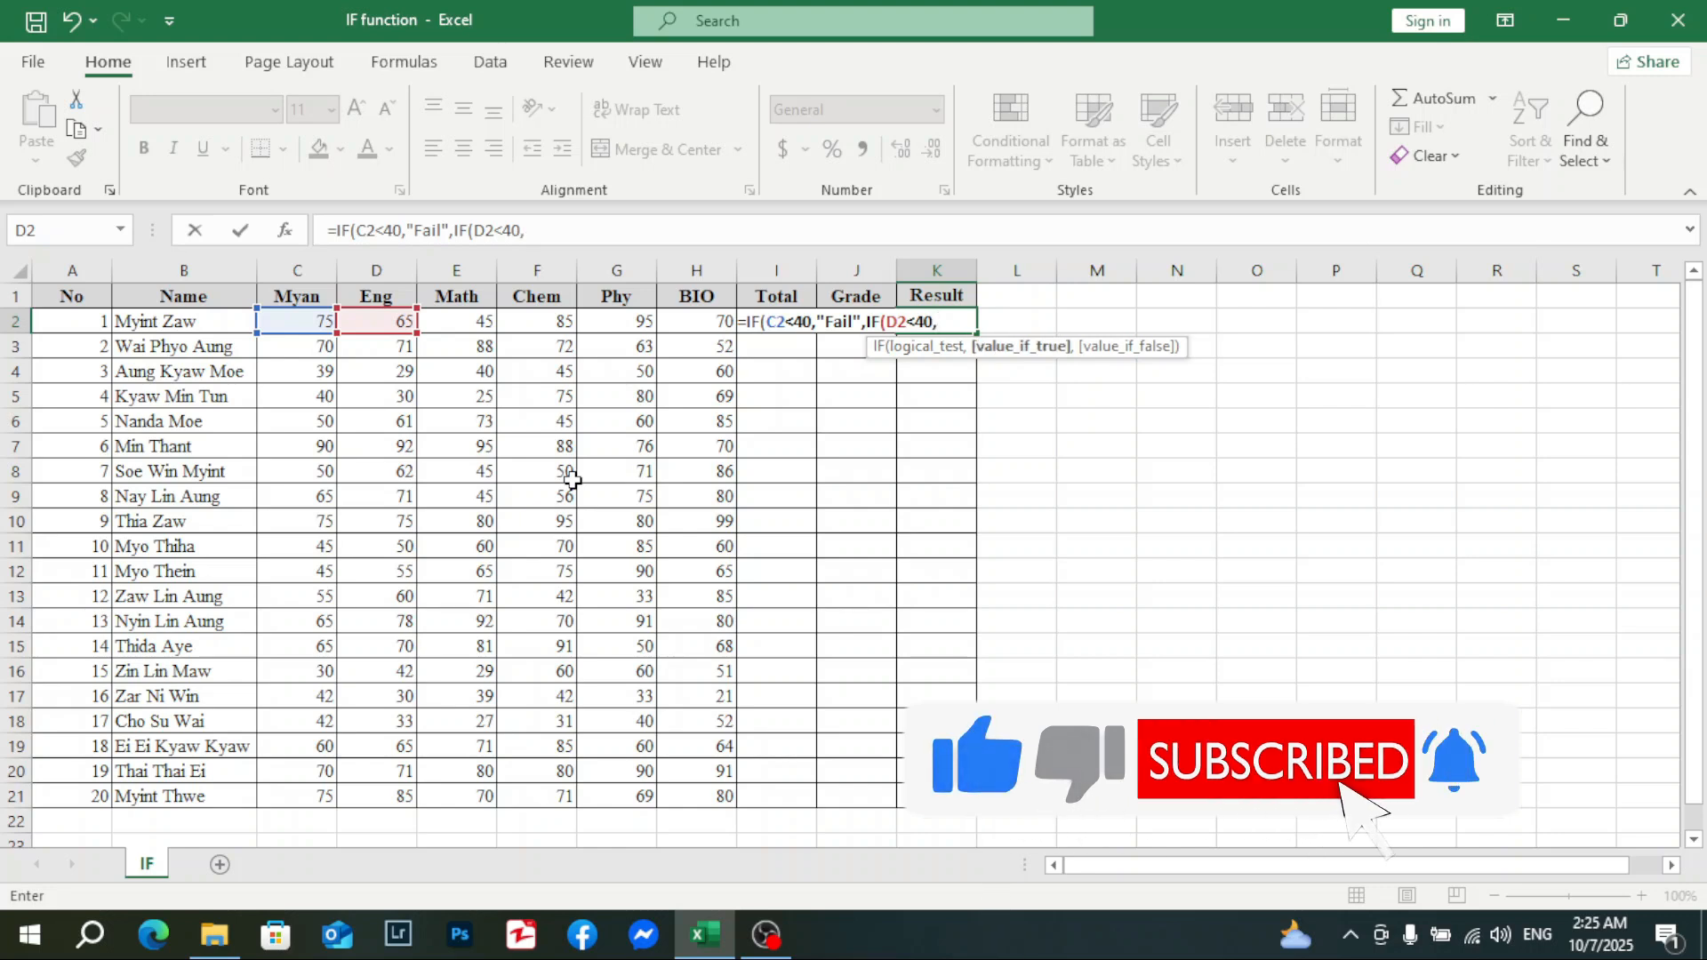
pyautogui.write('Fail')
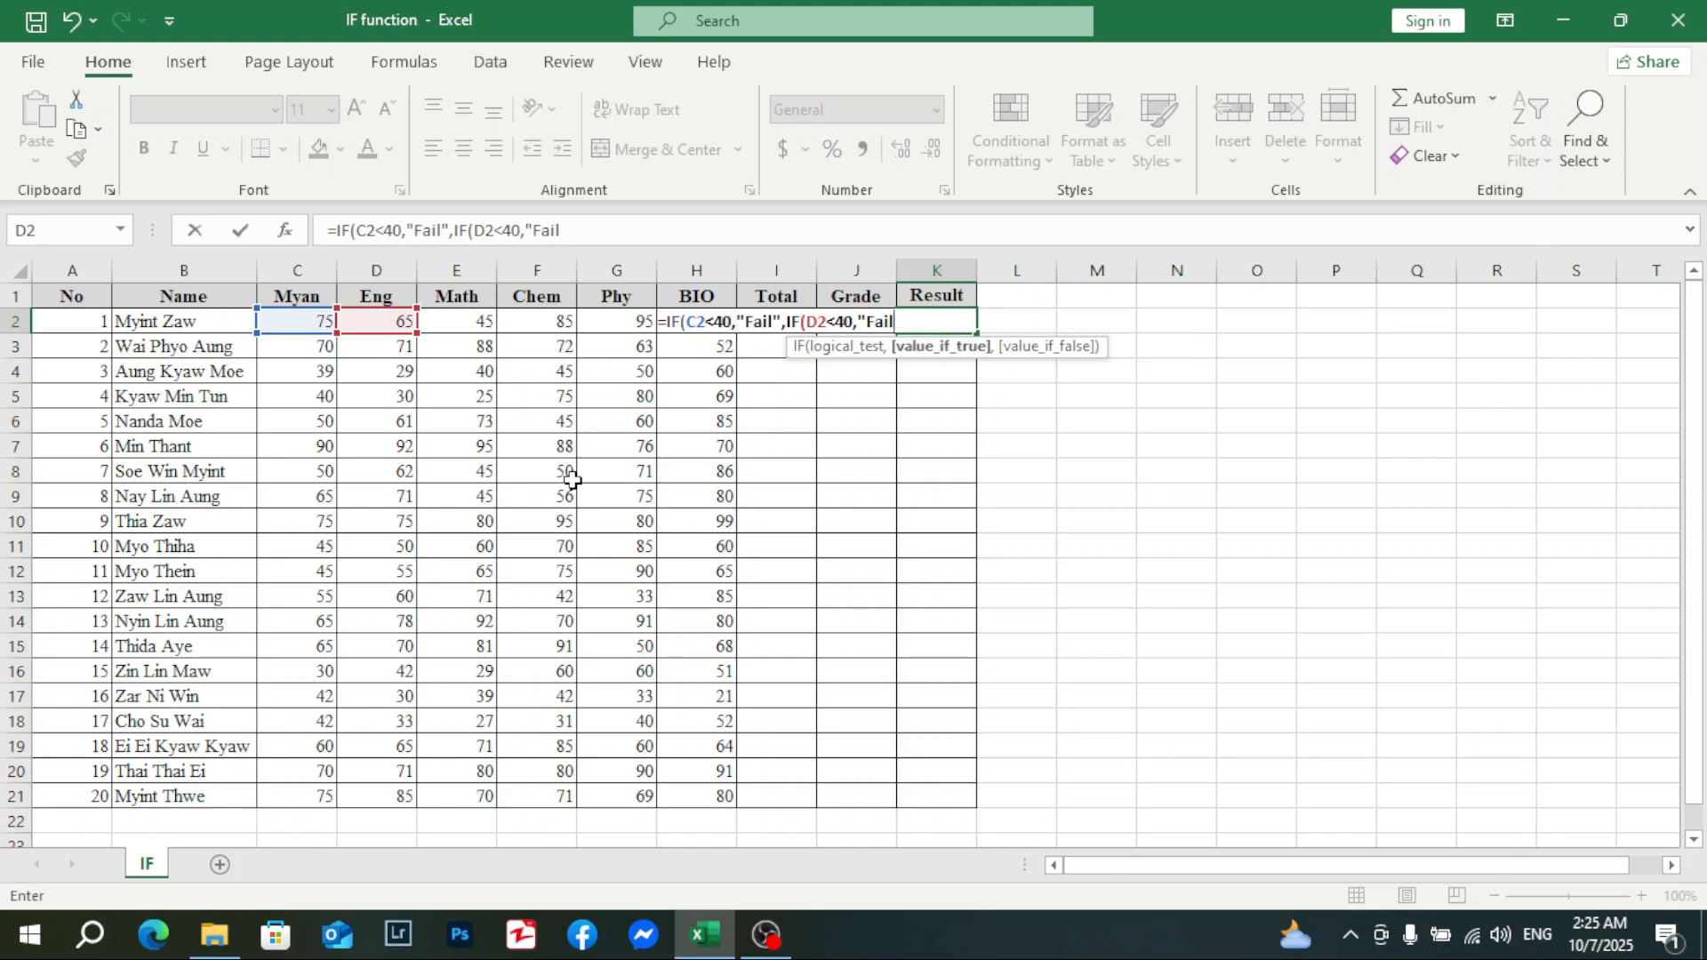
pyautogui.write('",')
# Step: Nest a third IF in the Result formula that returns "Fail" when the Math mark E2<40
pyautogui.click(459, 323)
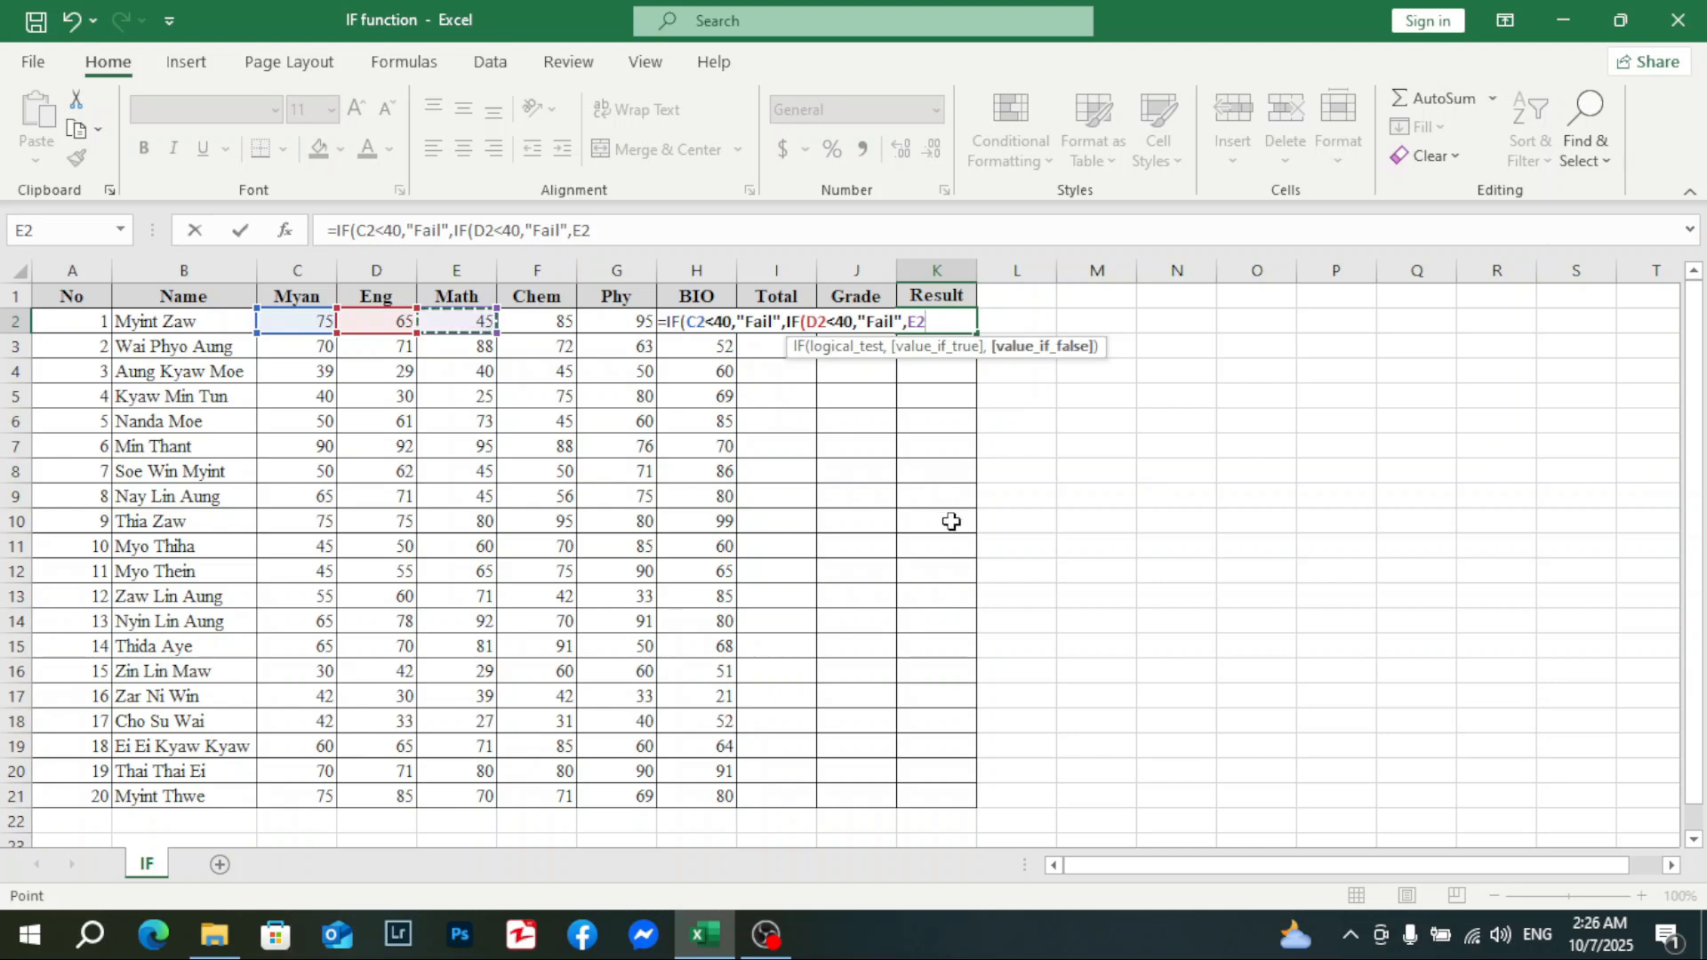
pyautogui.click(911, 317)
pyautogui.write('IF')
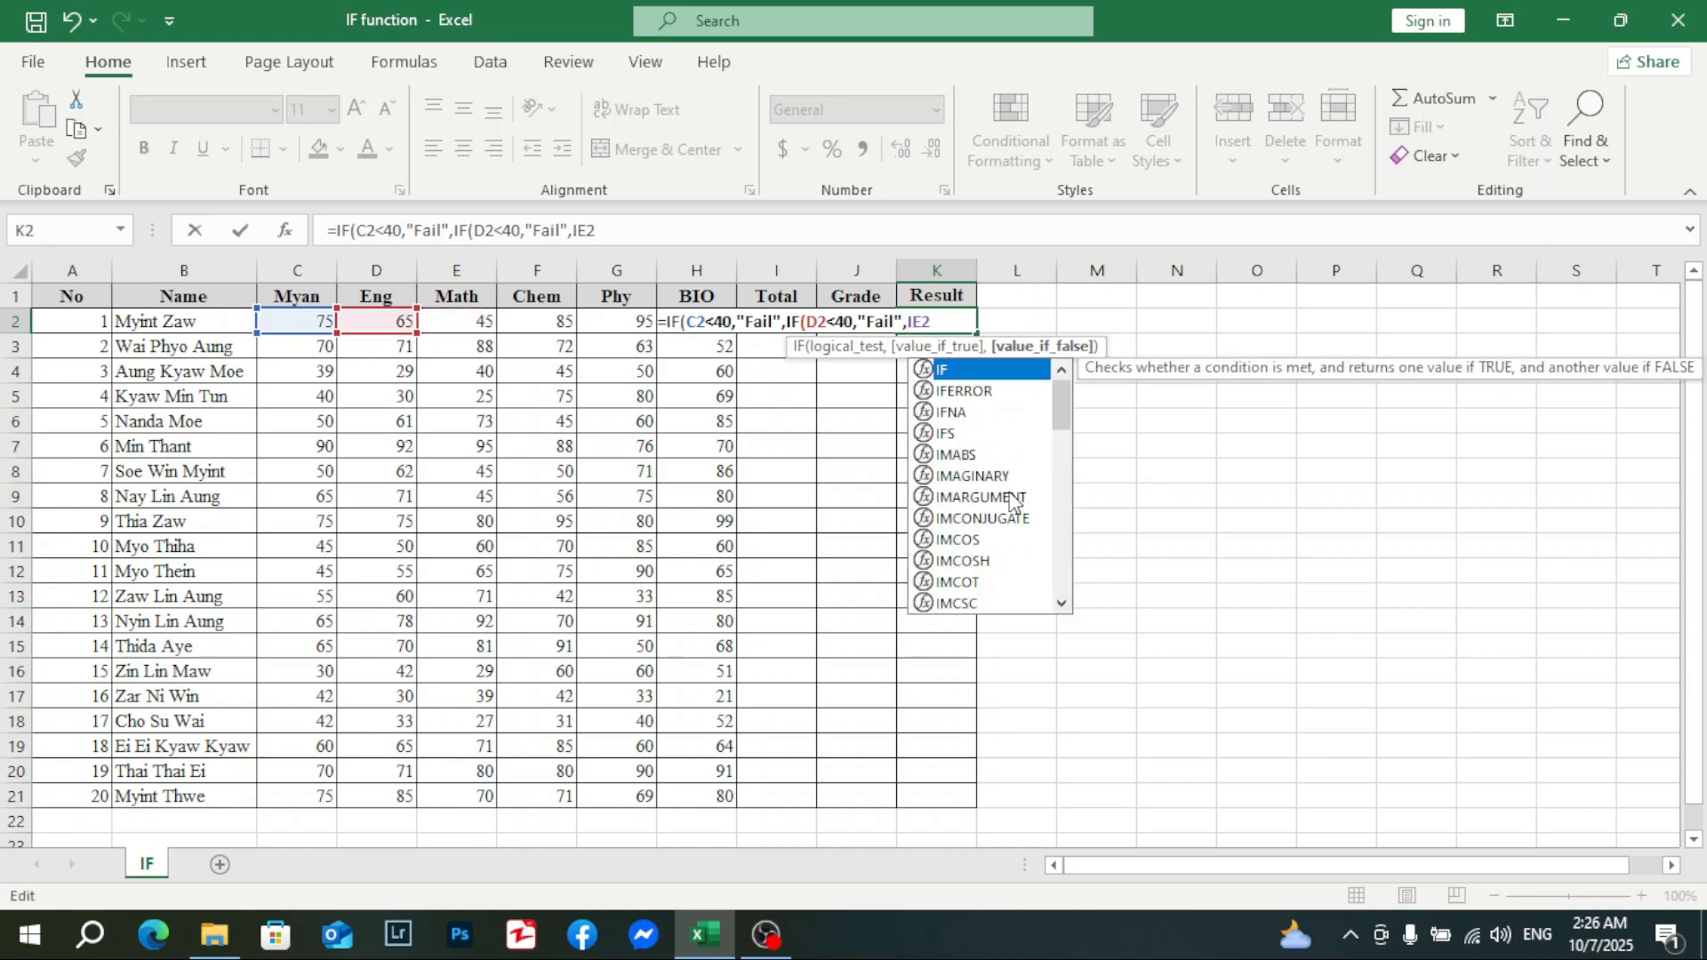
pyautogui.write('(C2')
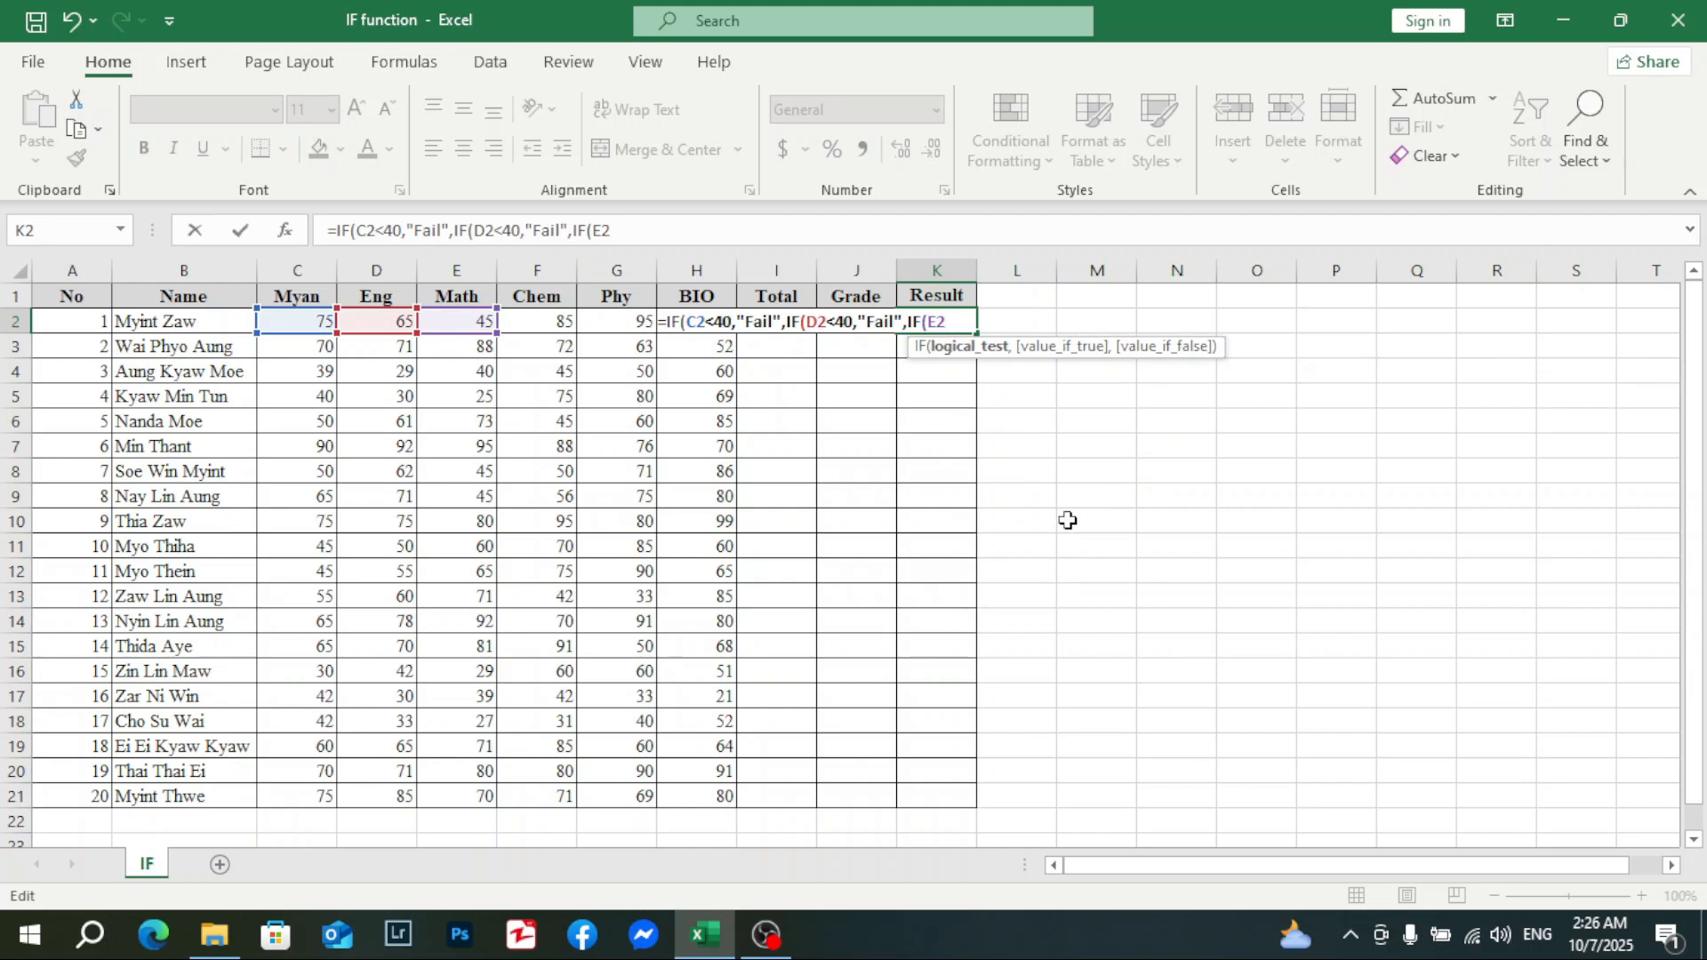
pyautogui.write('<40,"Fail')
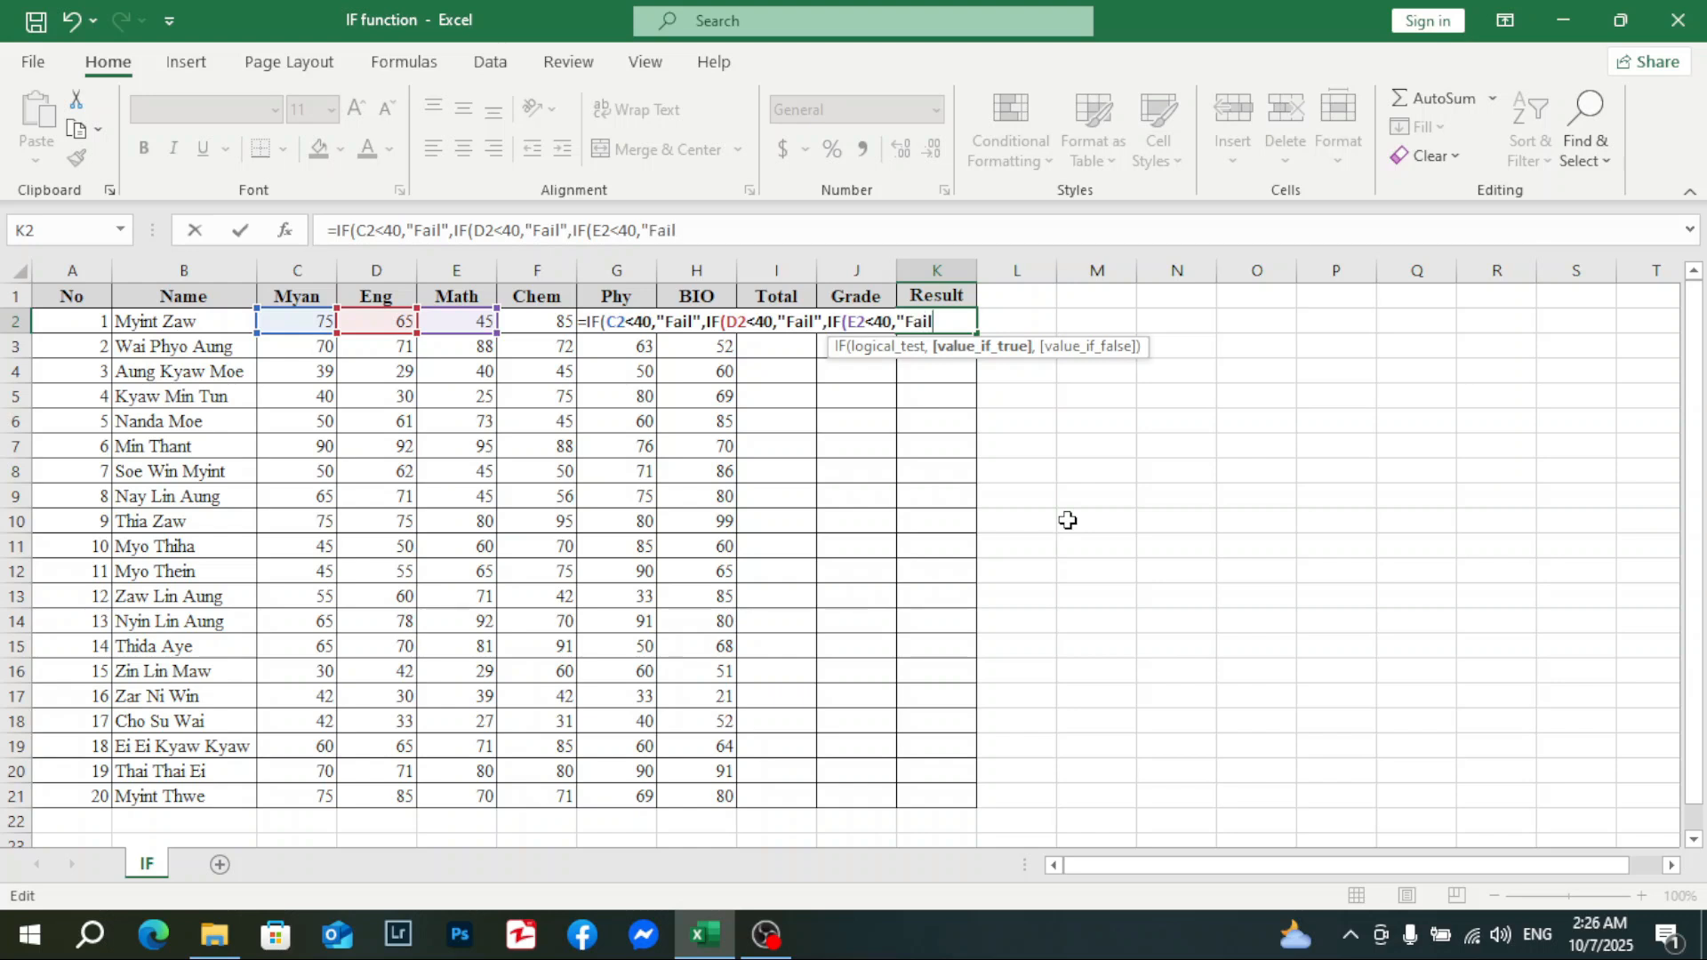
pyautogui.write('",')
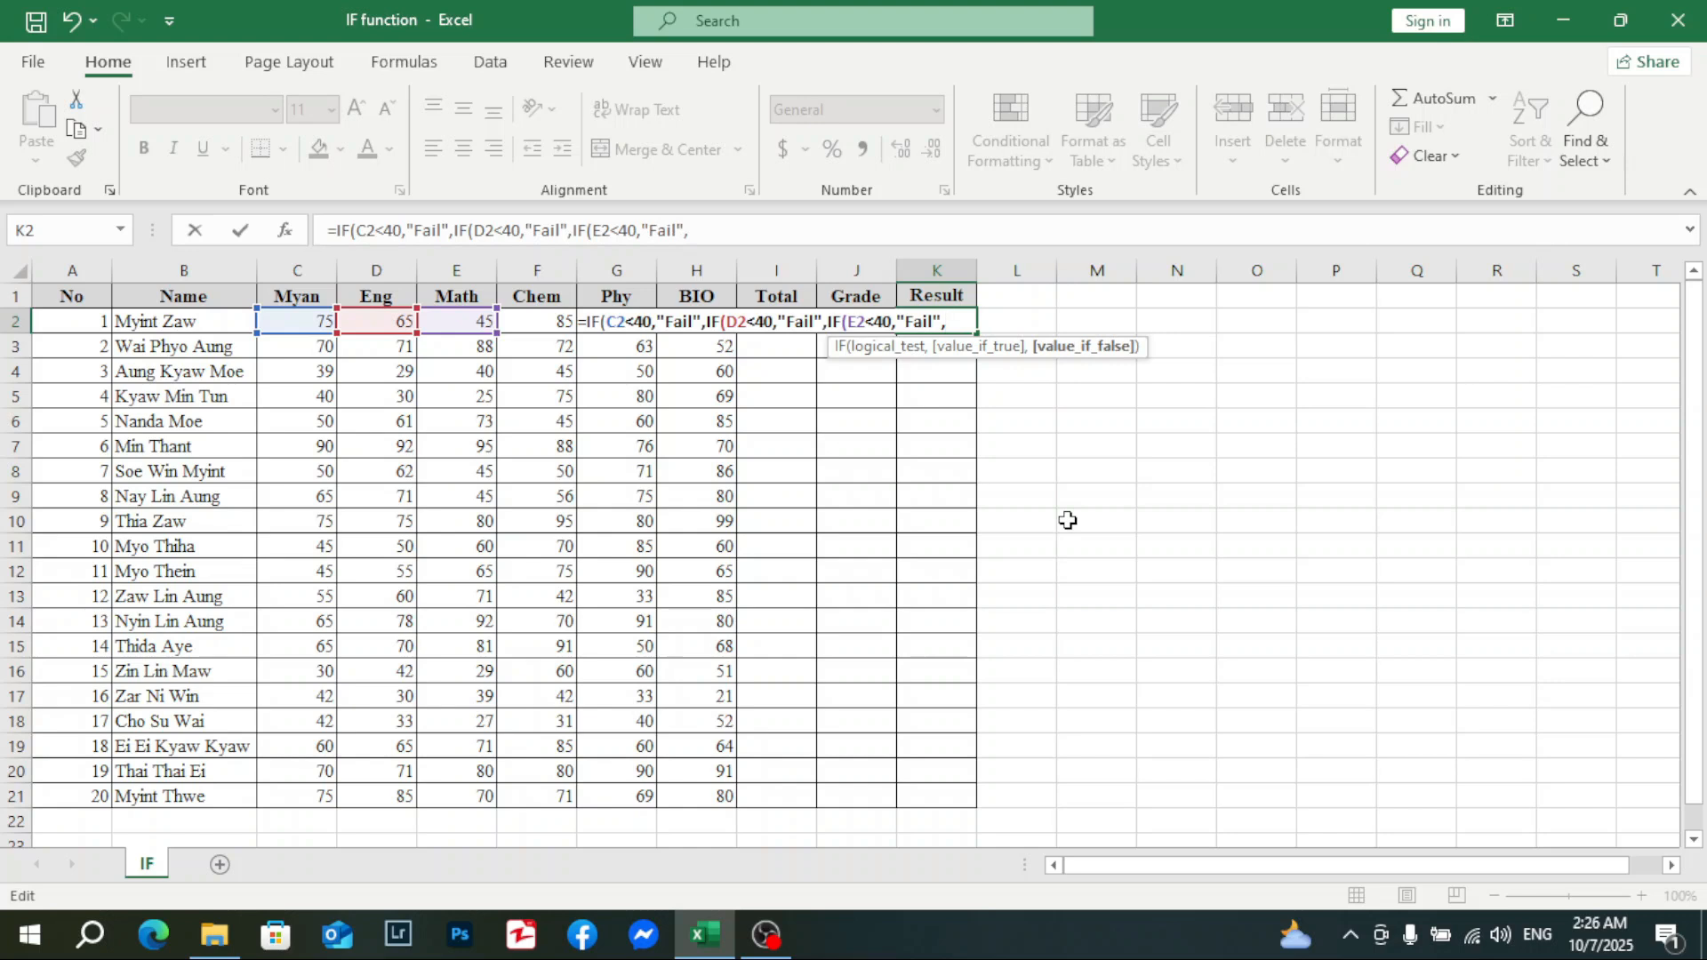
# Step: Nest a fourth IF in the Result formula that returns "Fail" when the Chem mark F2<40
pyautogui.write('IF')
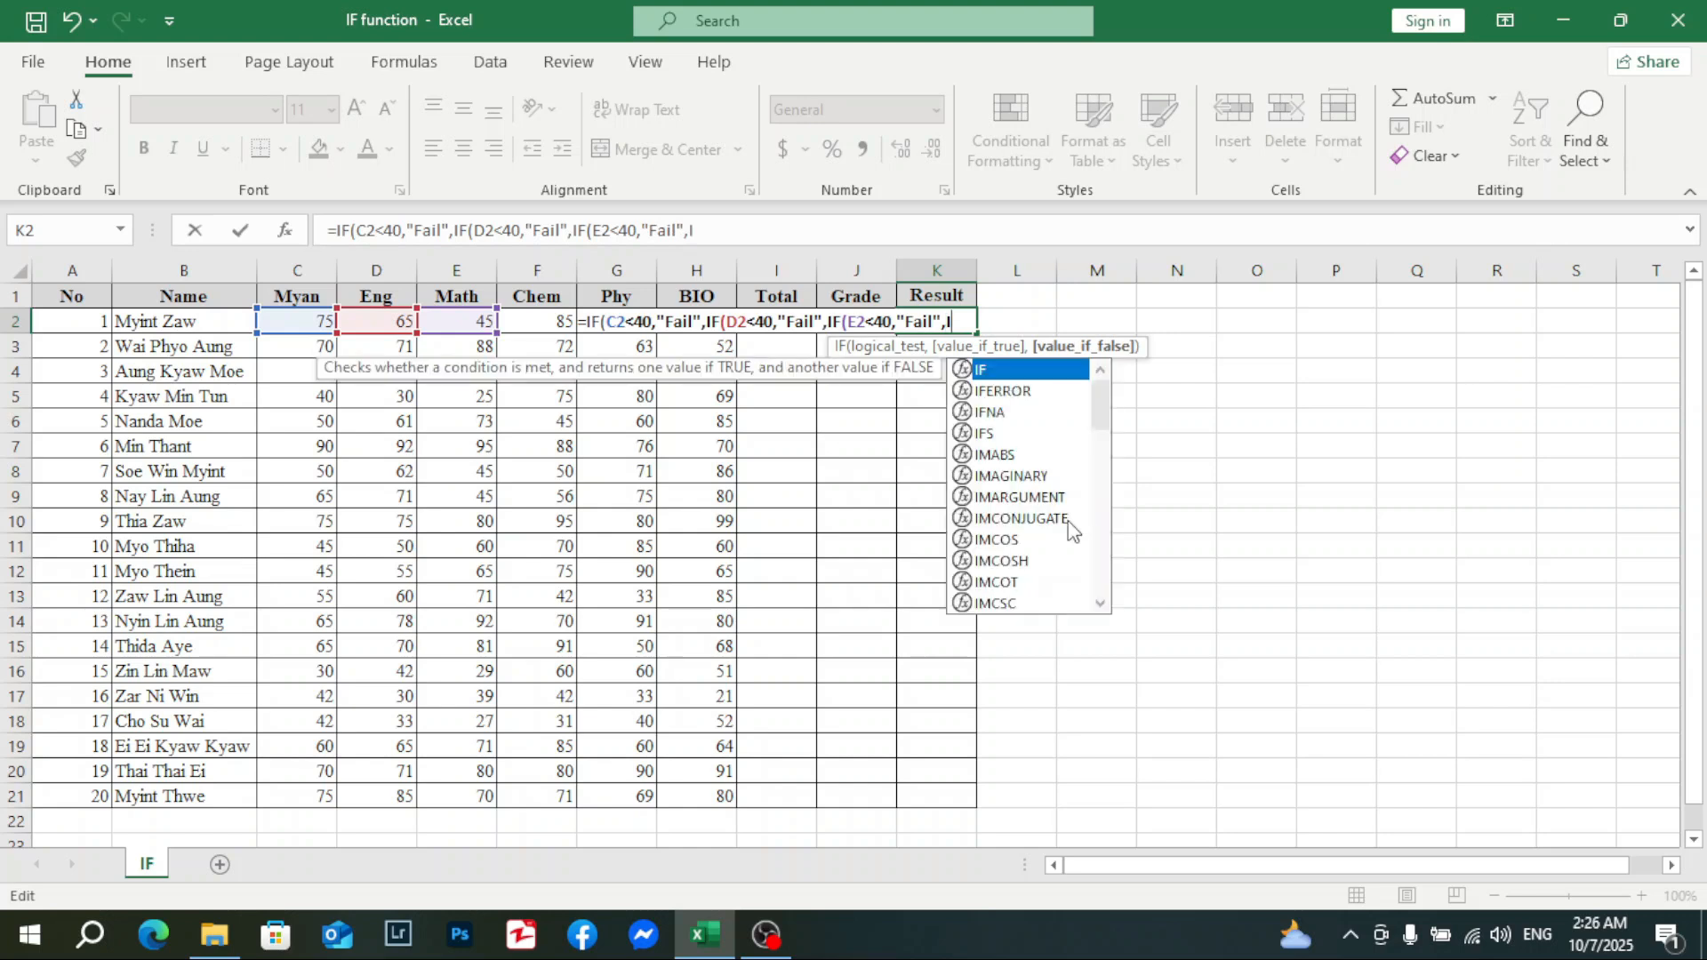
pyautogui.doubleClick(1021, 364)
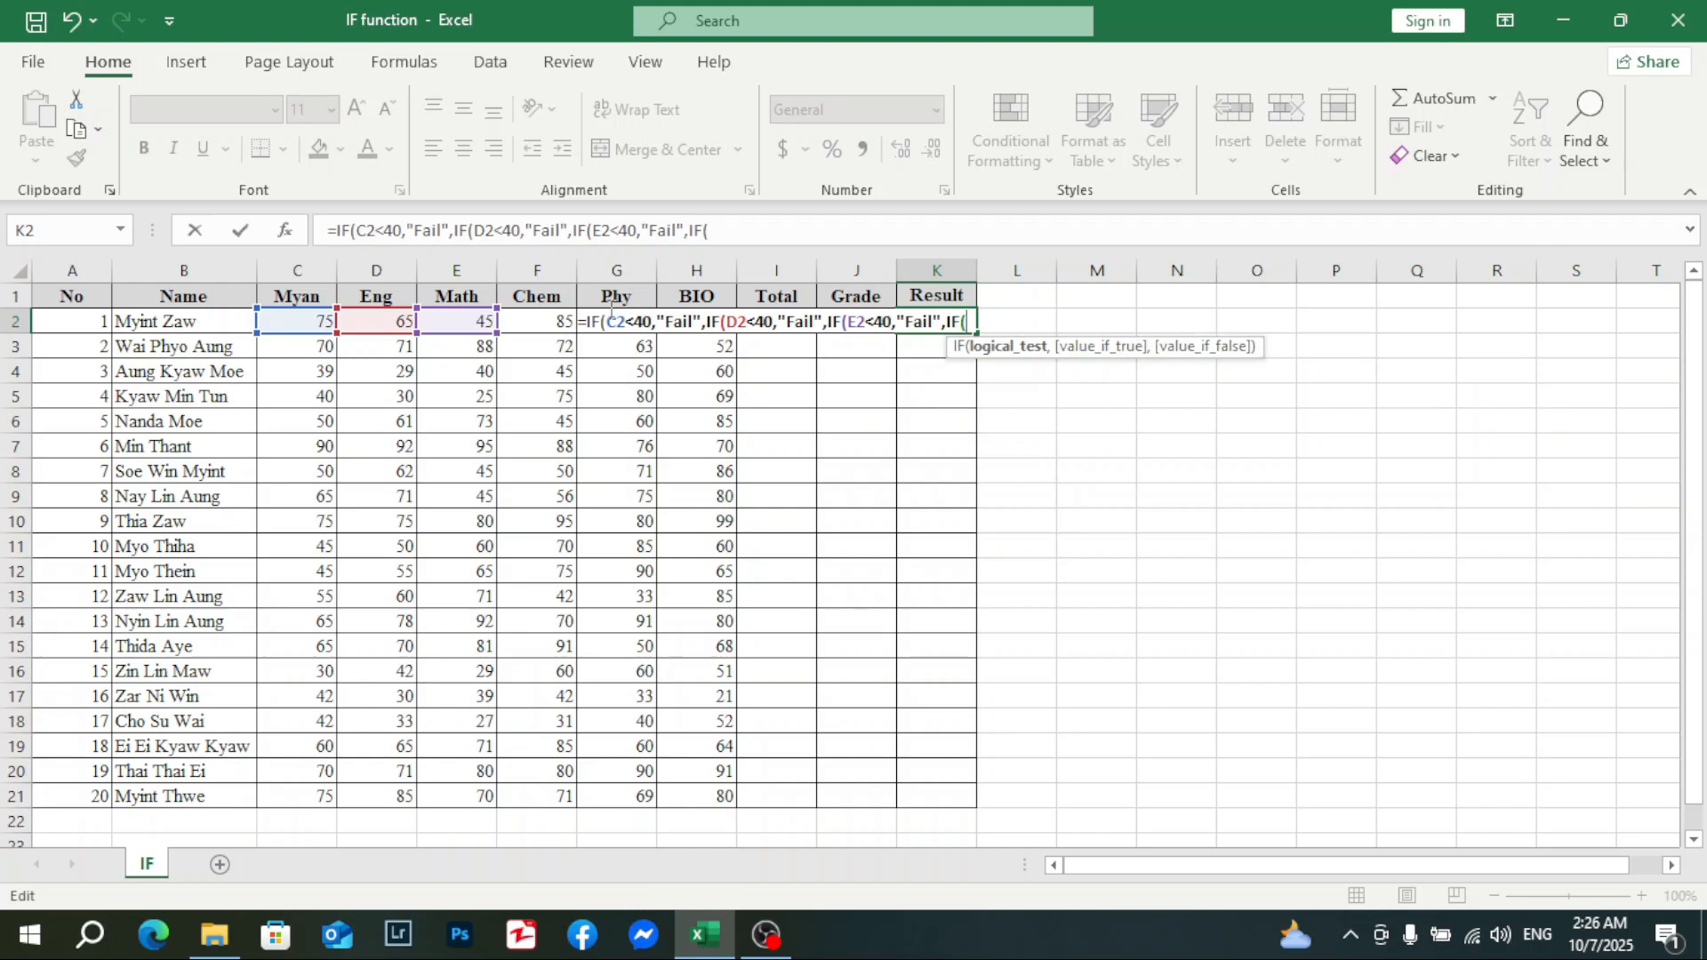
pyautogui.click(539, 321)
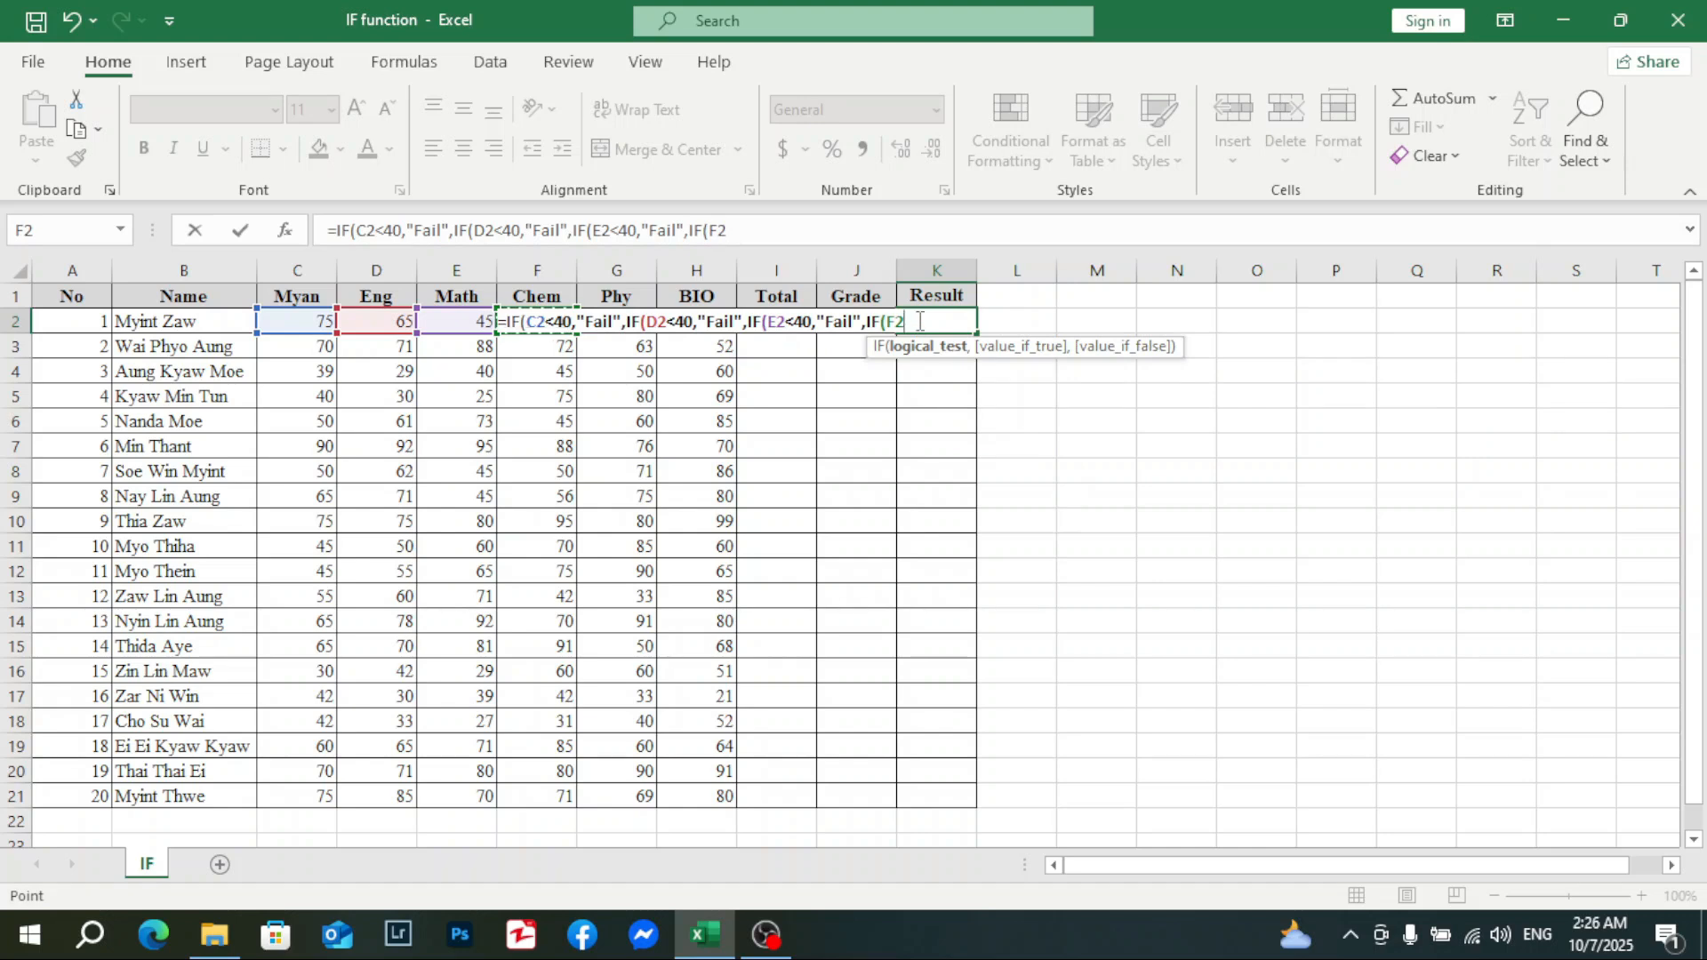
pyautogui.write('<40,"Fai')
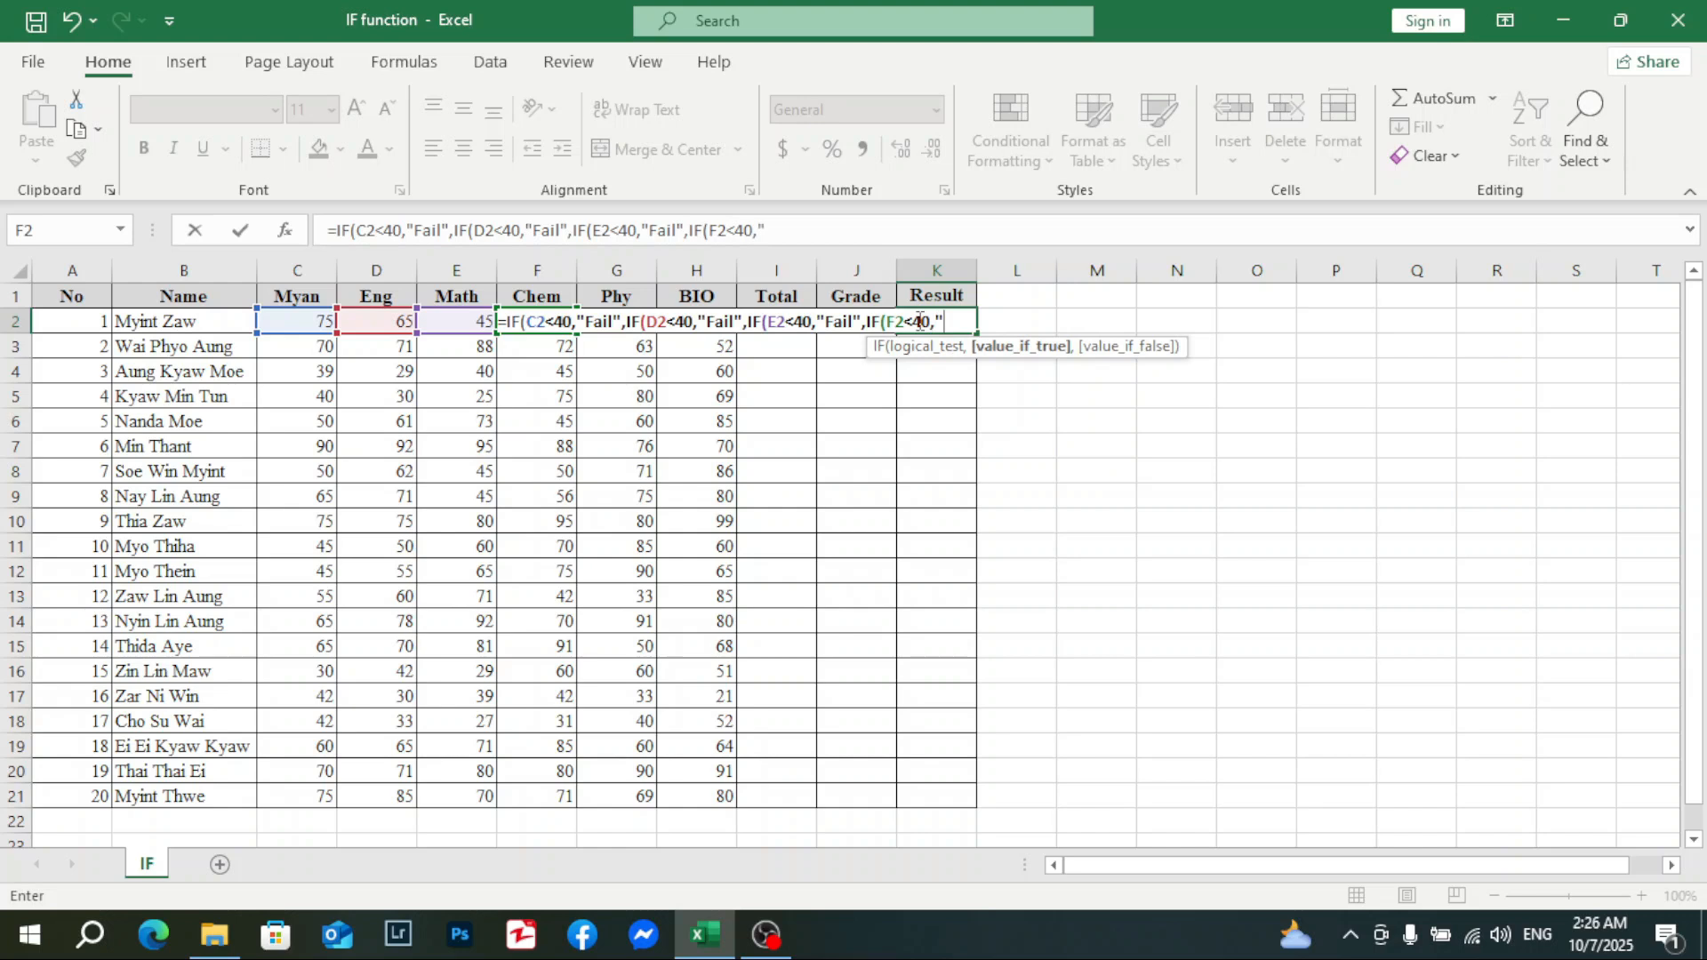
pyautogui.write('l')
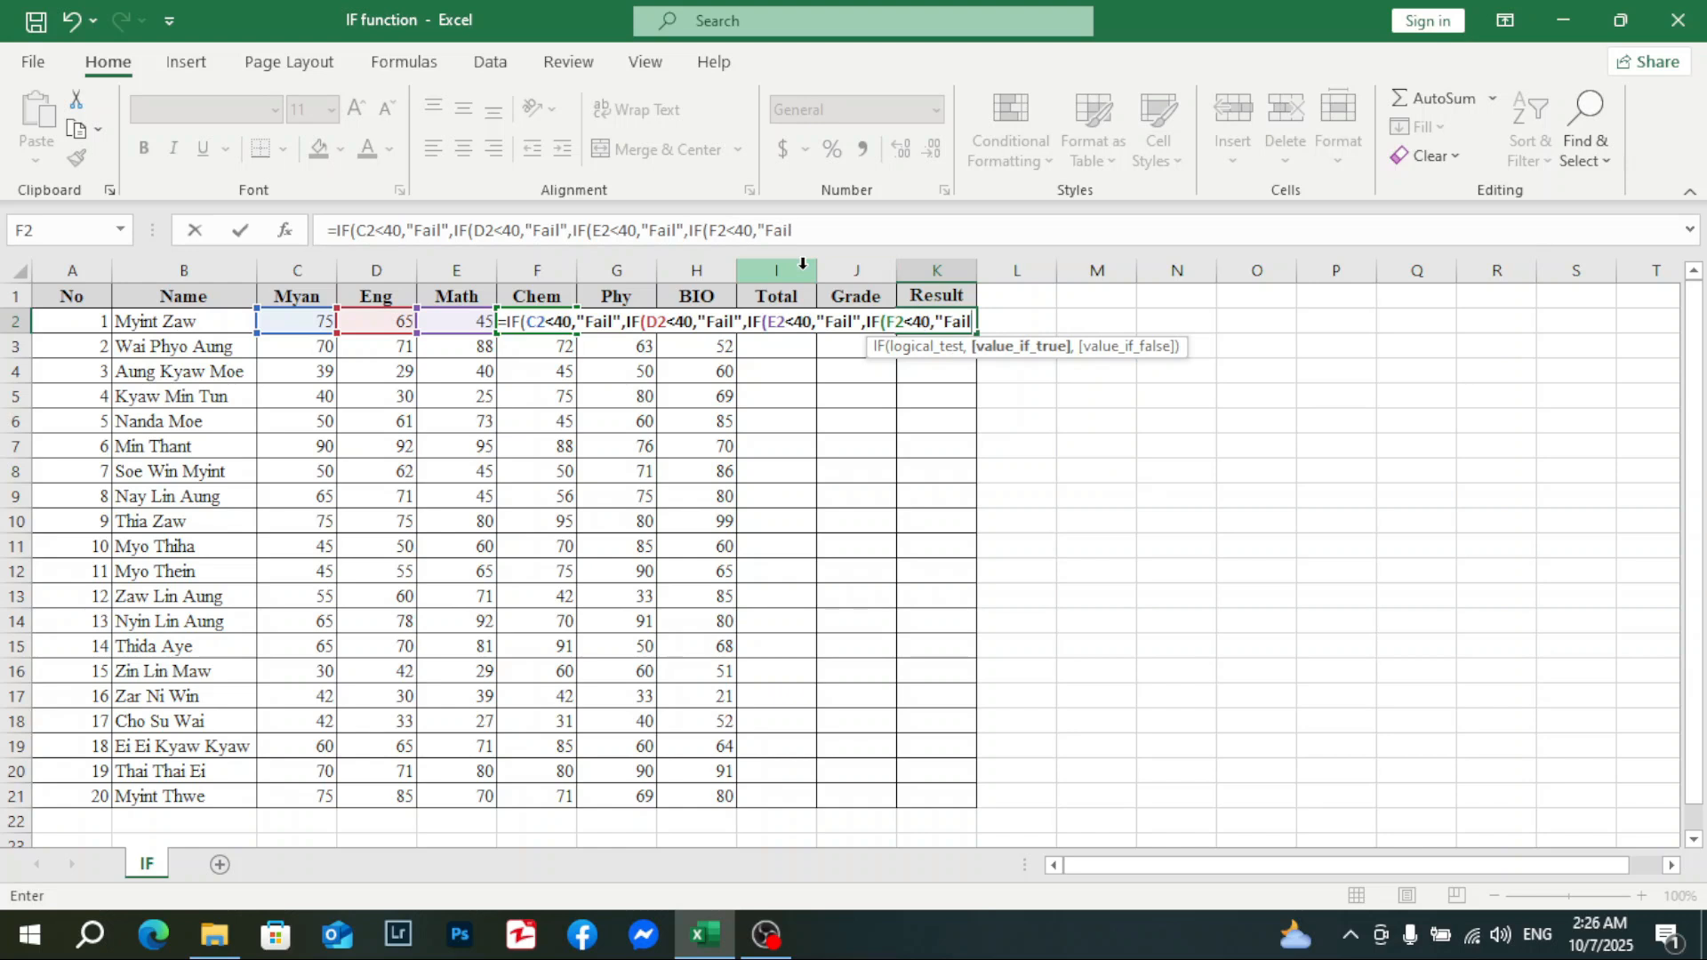
pyautogui.write('"')
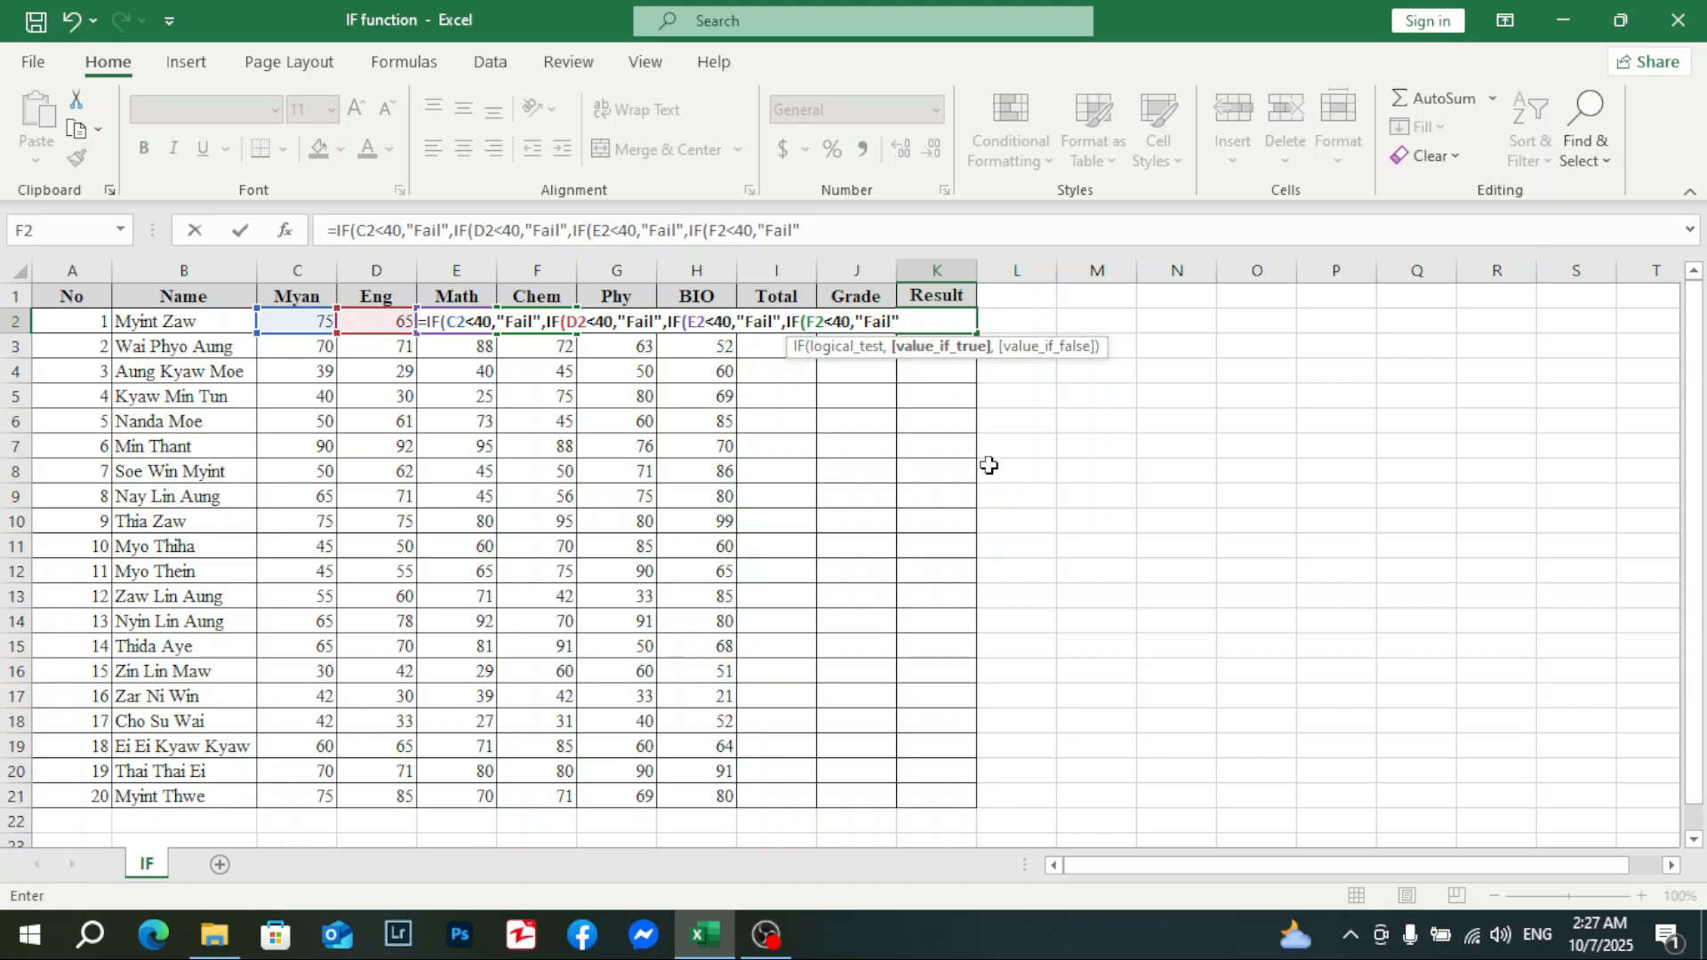
pyautogui.write(',')
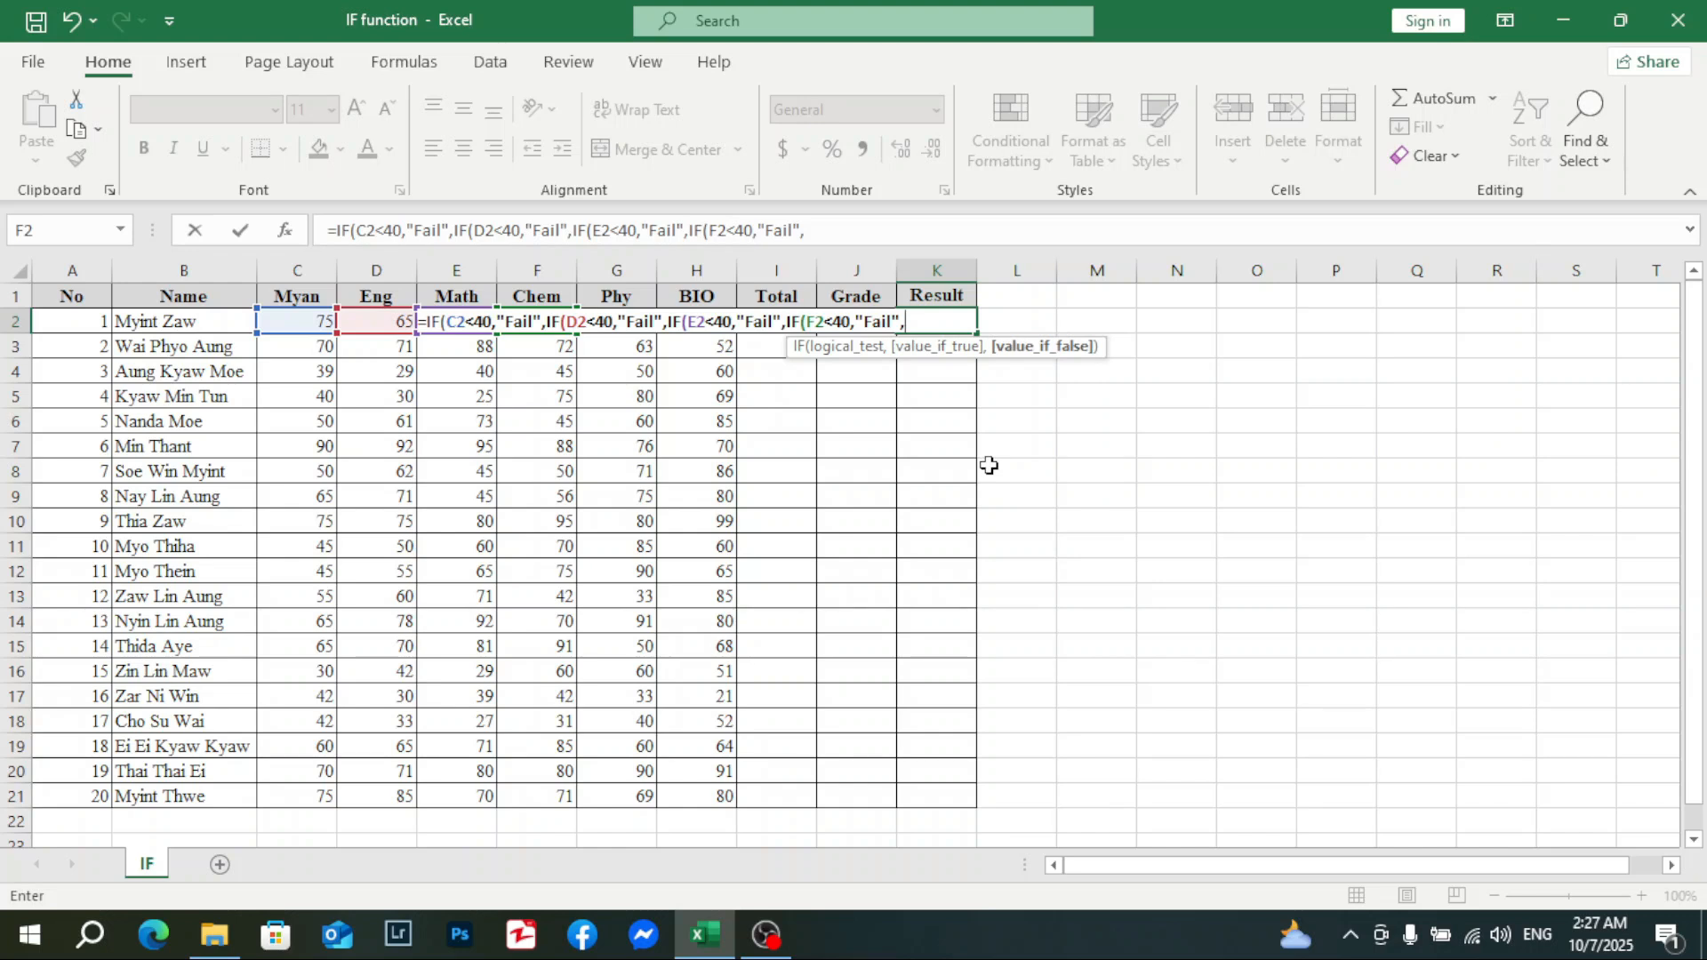
# Step: Nest a fifth IF in the Result formula that returns "Fail" when the Phy mark G2<40
pyautogui.write('IF')
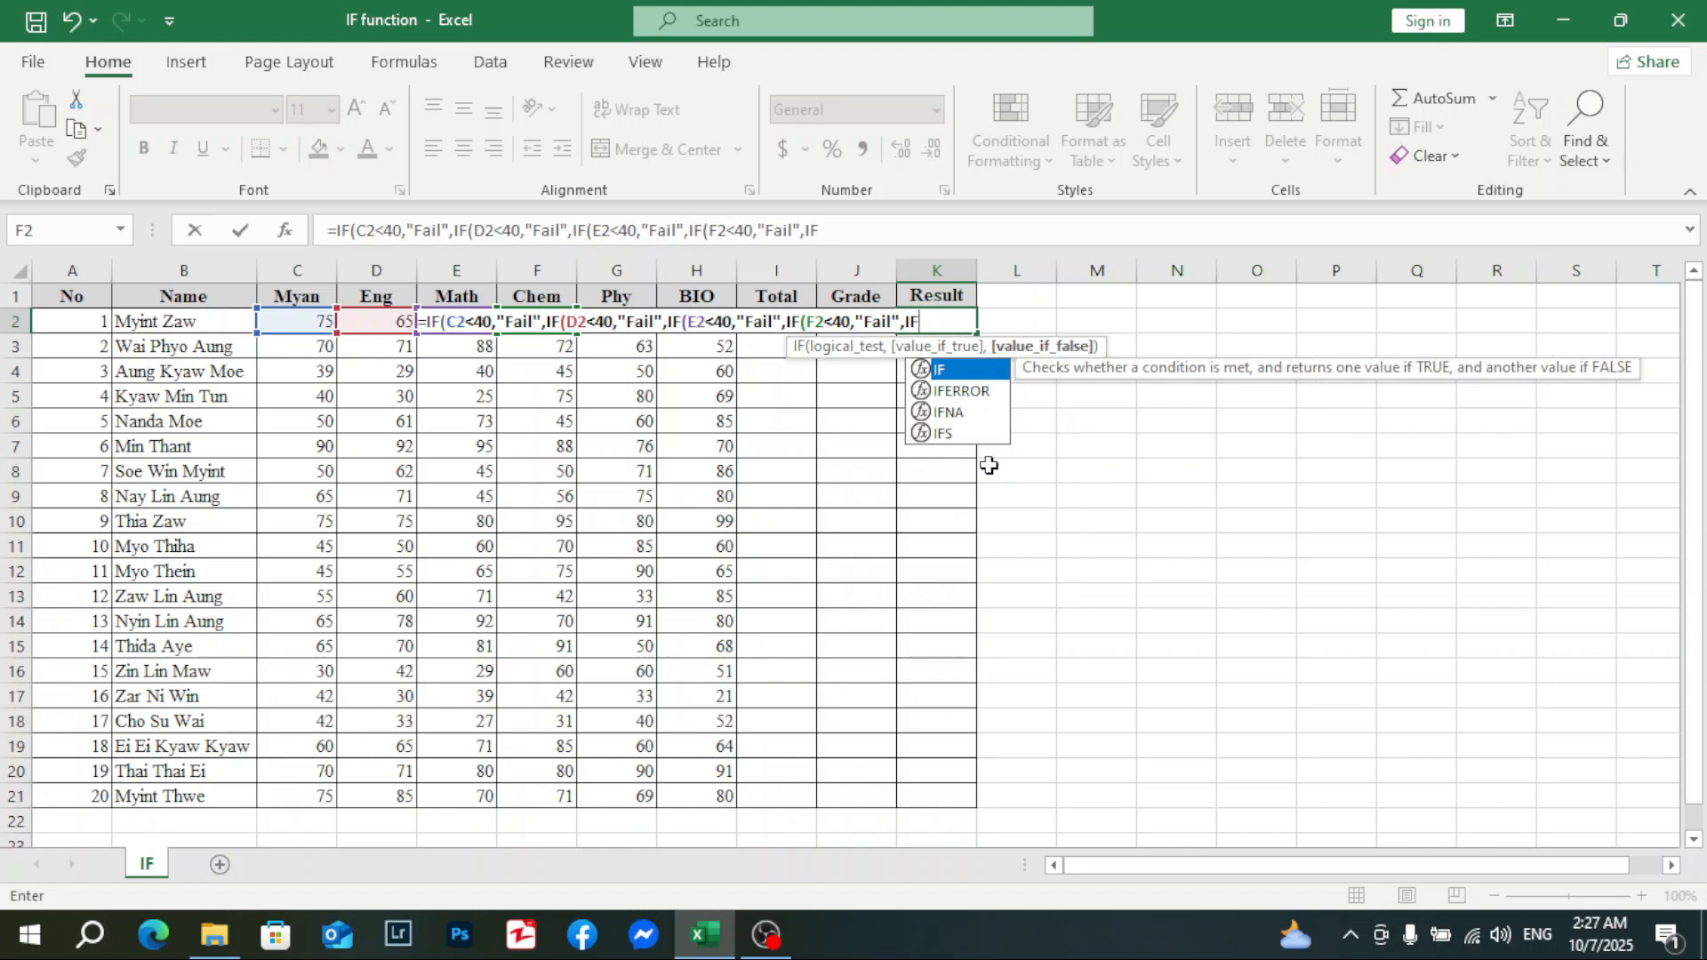
pyautogui.write('(')
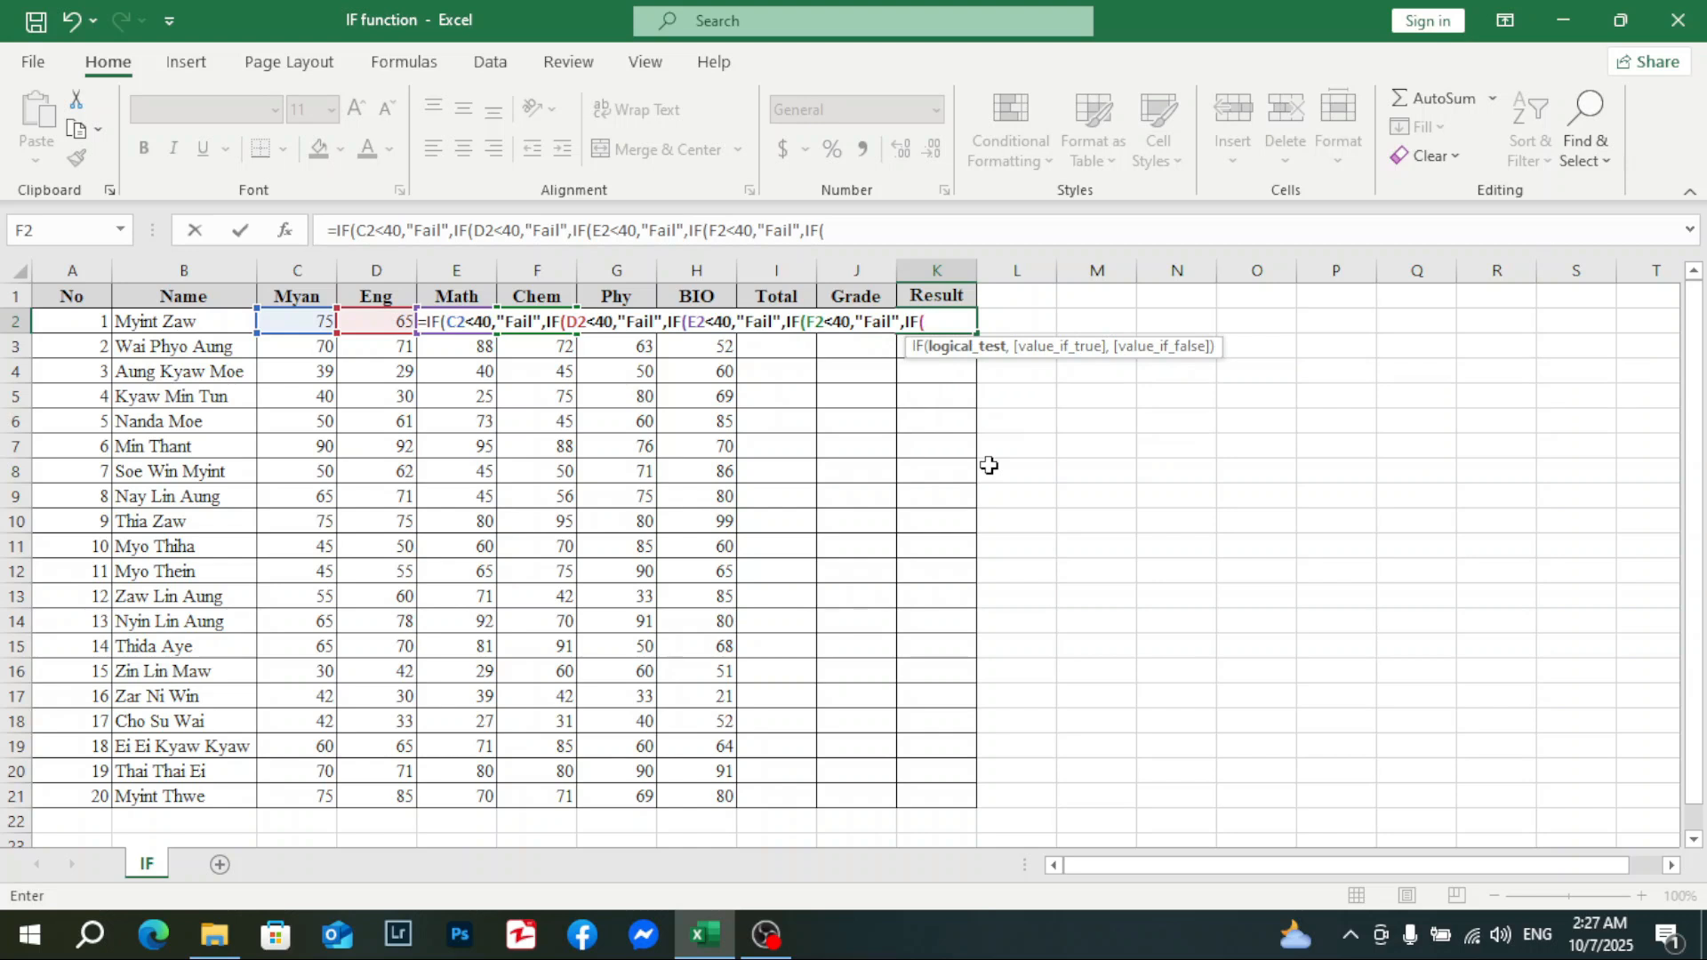
pyautogui.write('G2')
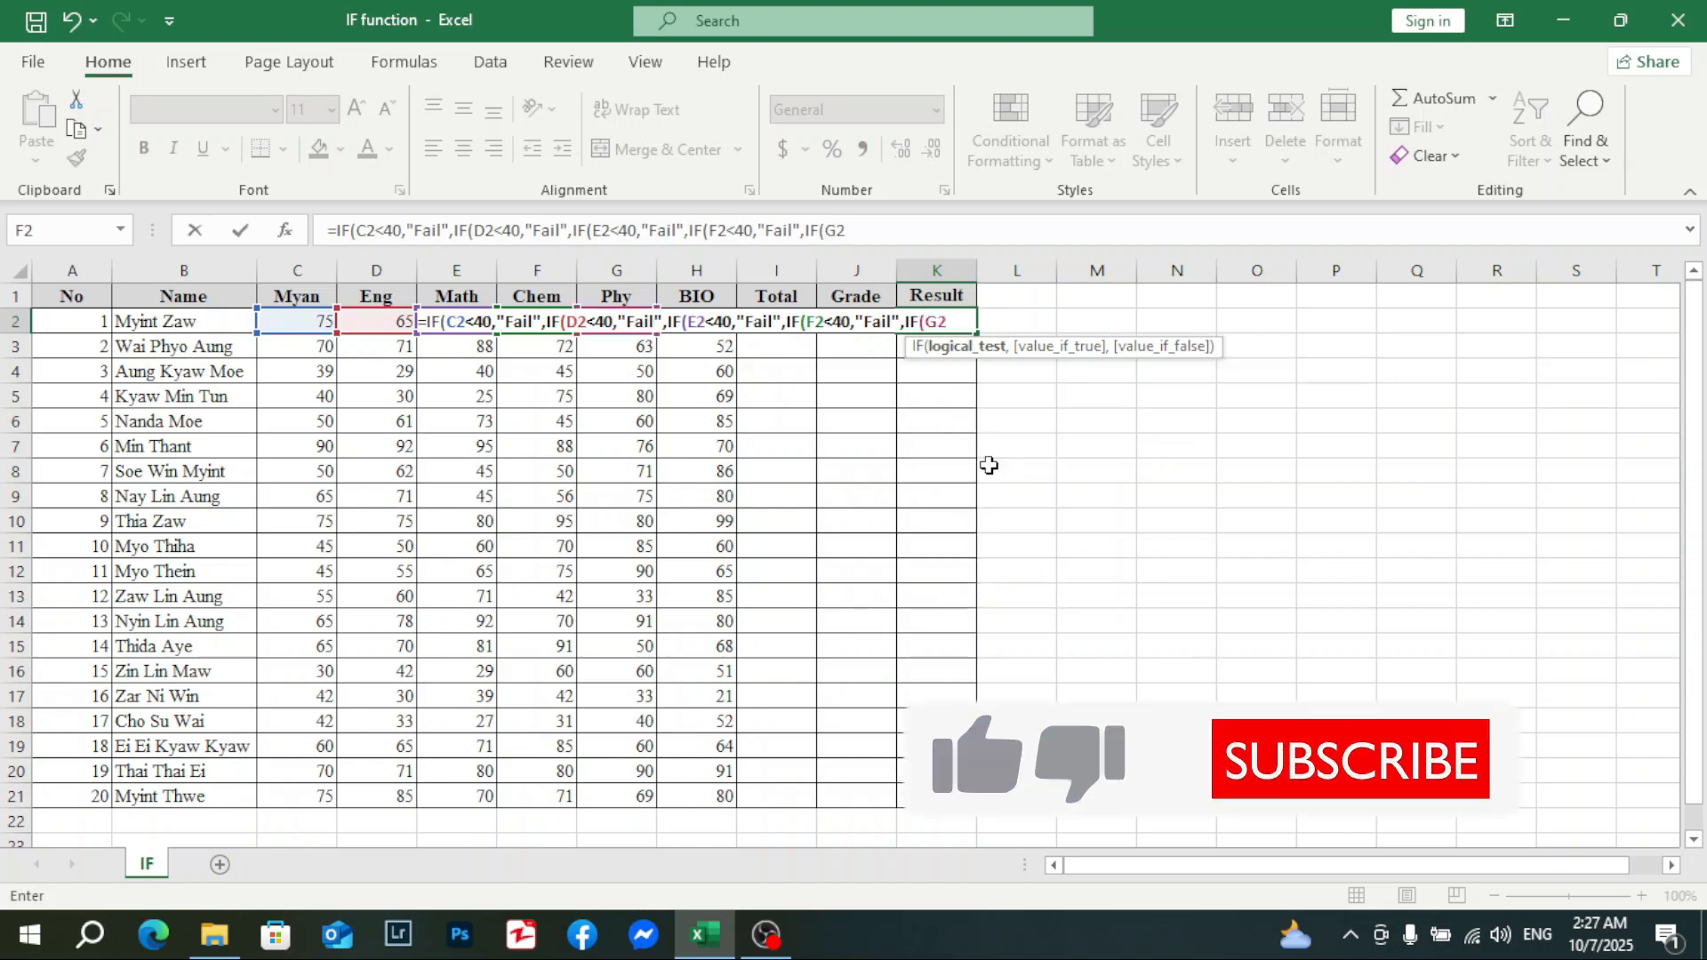
pyautogui.write('<40')
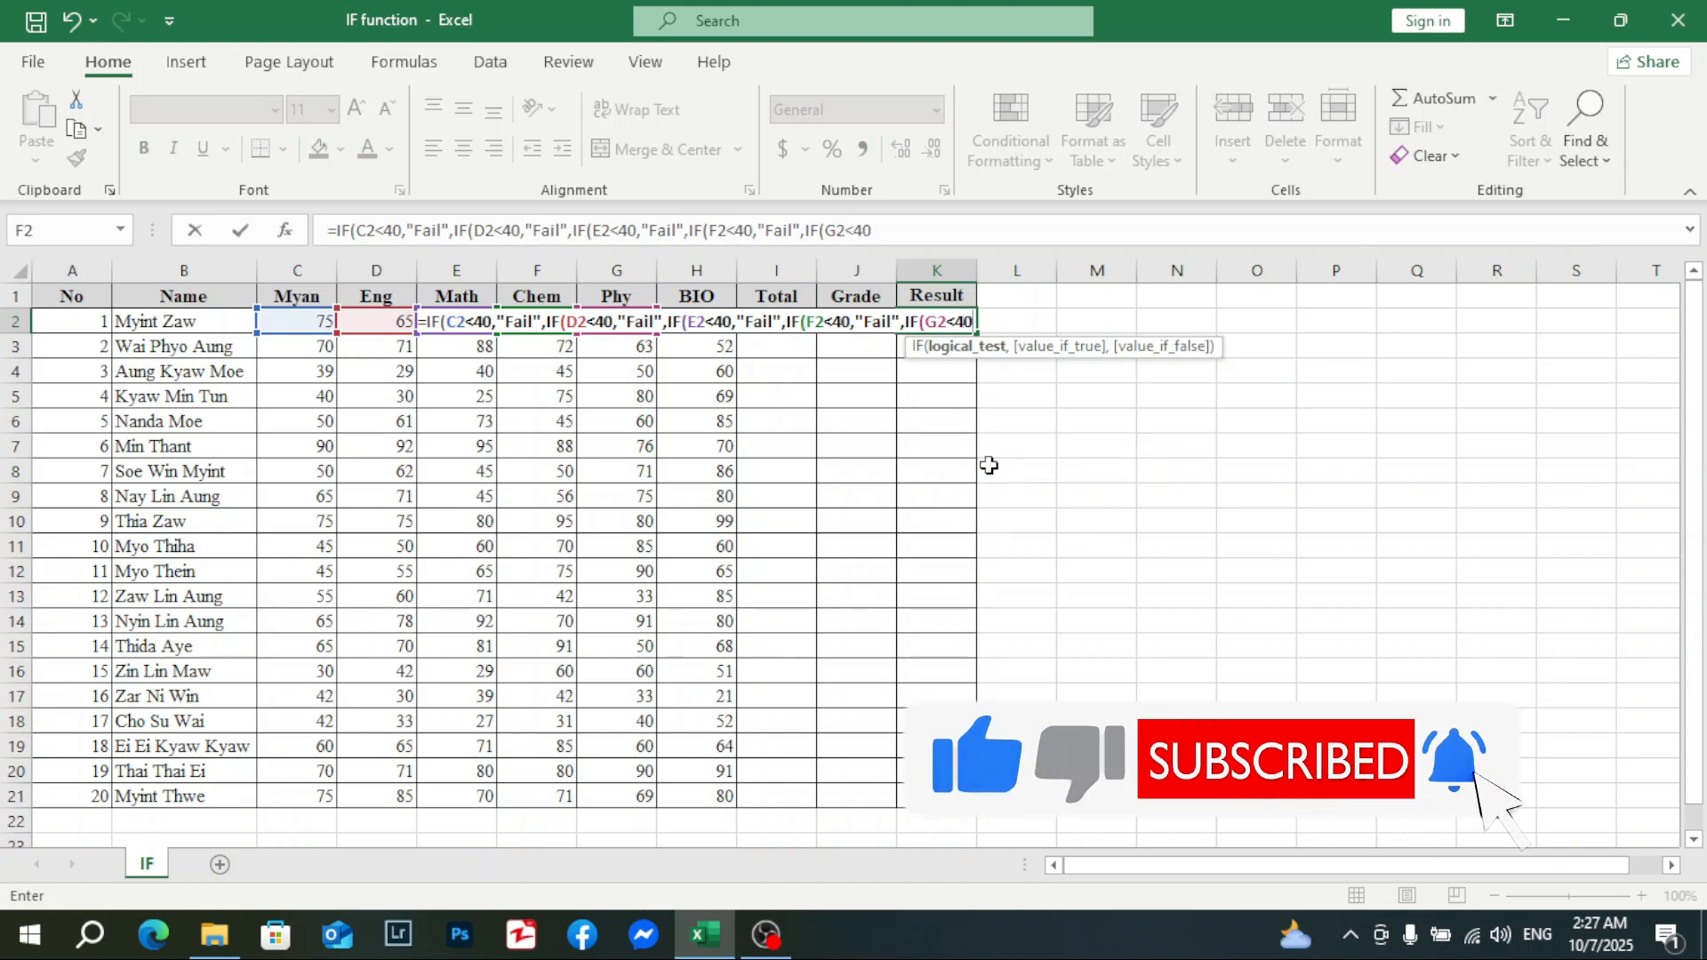
pyautogui.write(',"')
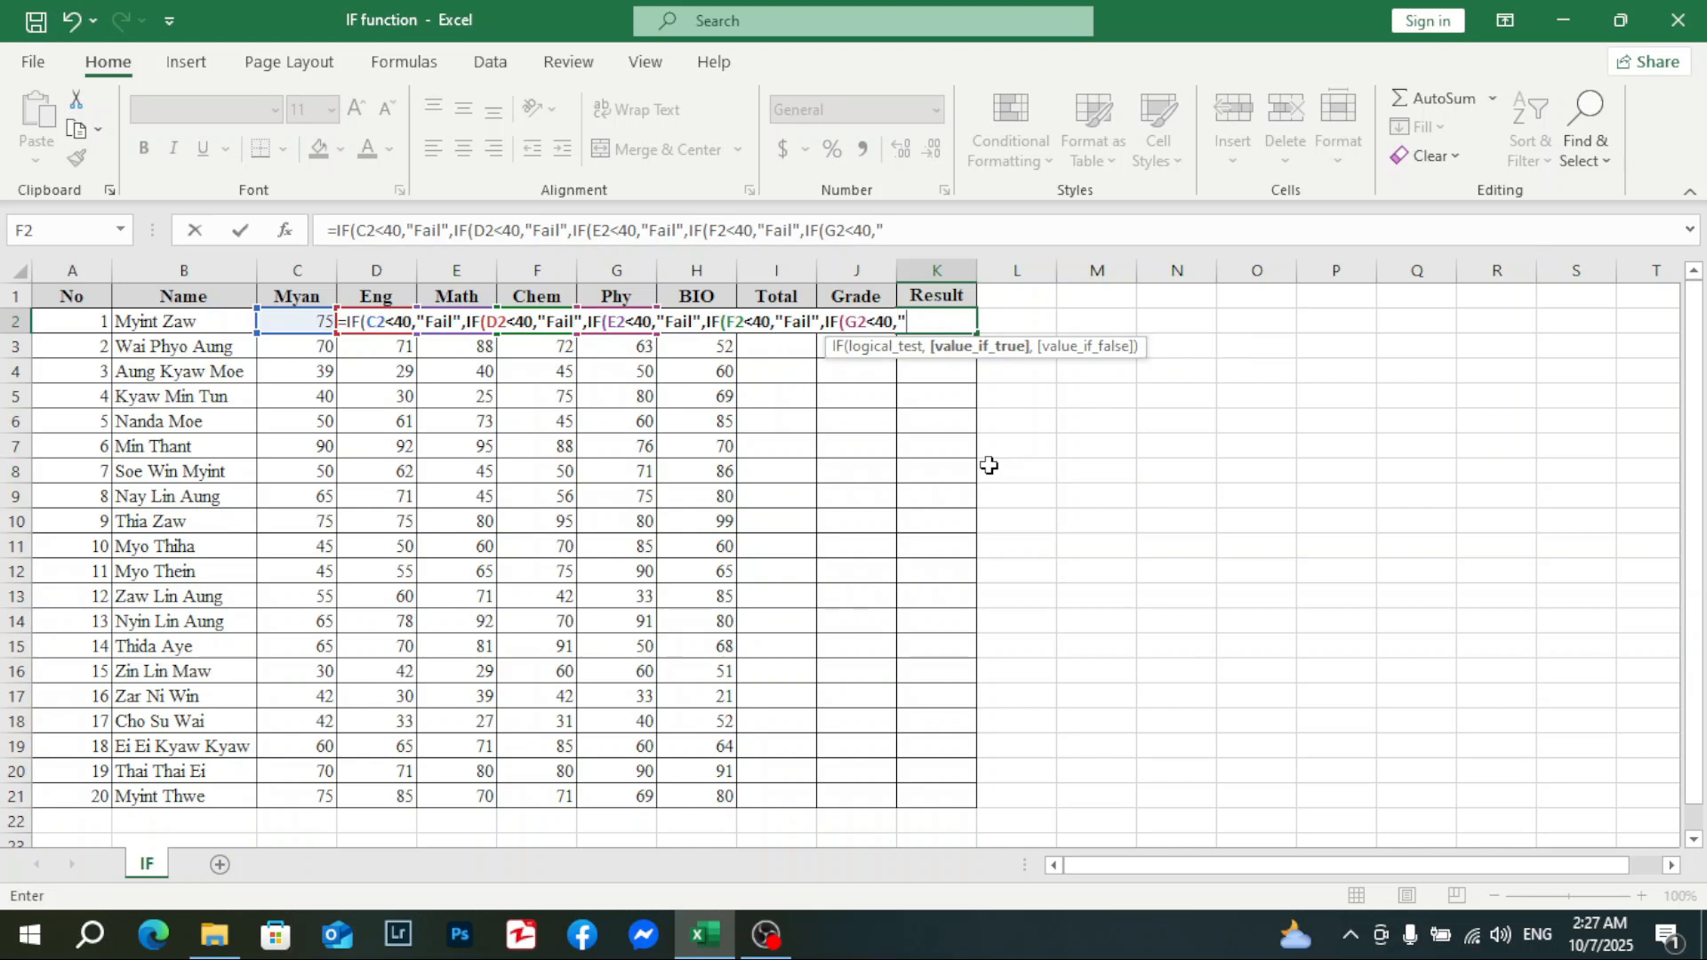
pyautogui.write('Fail",')
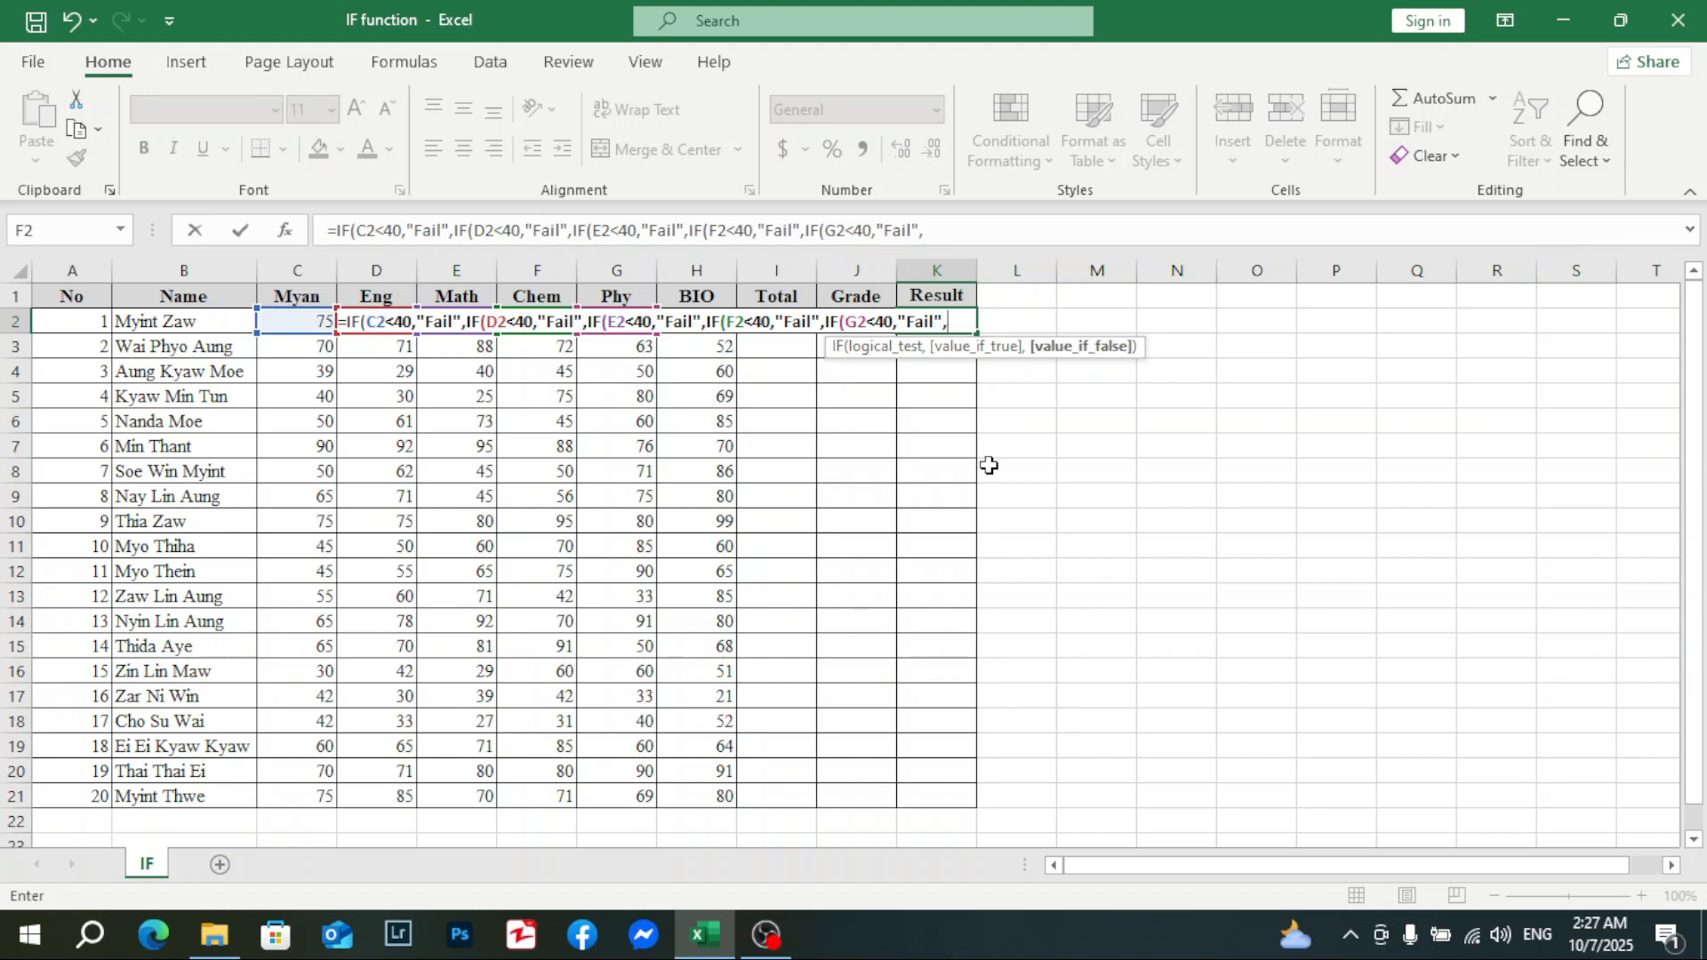
# Step: Nest a sixth IF in the Result formula that returns "Fail" when the BIO mark H2<40
pyautogui.write('IF')
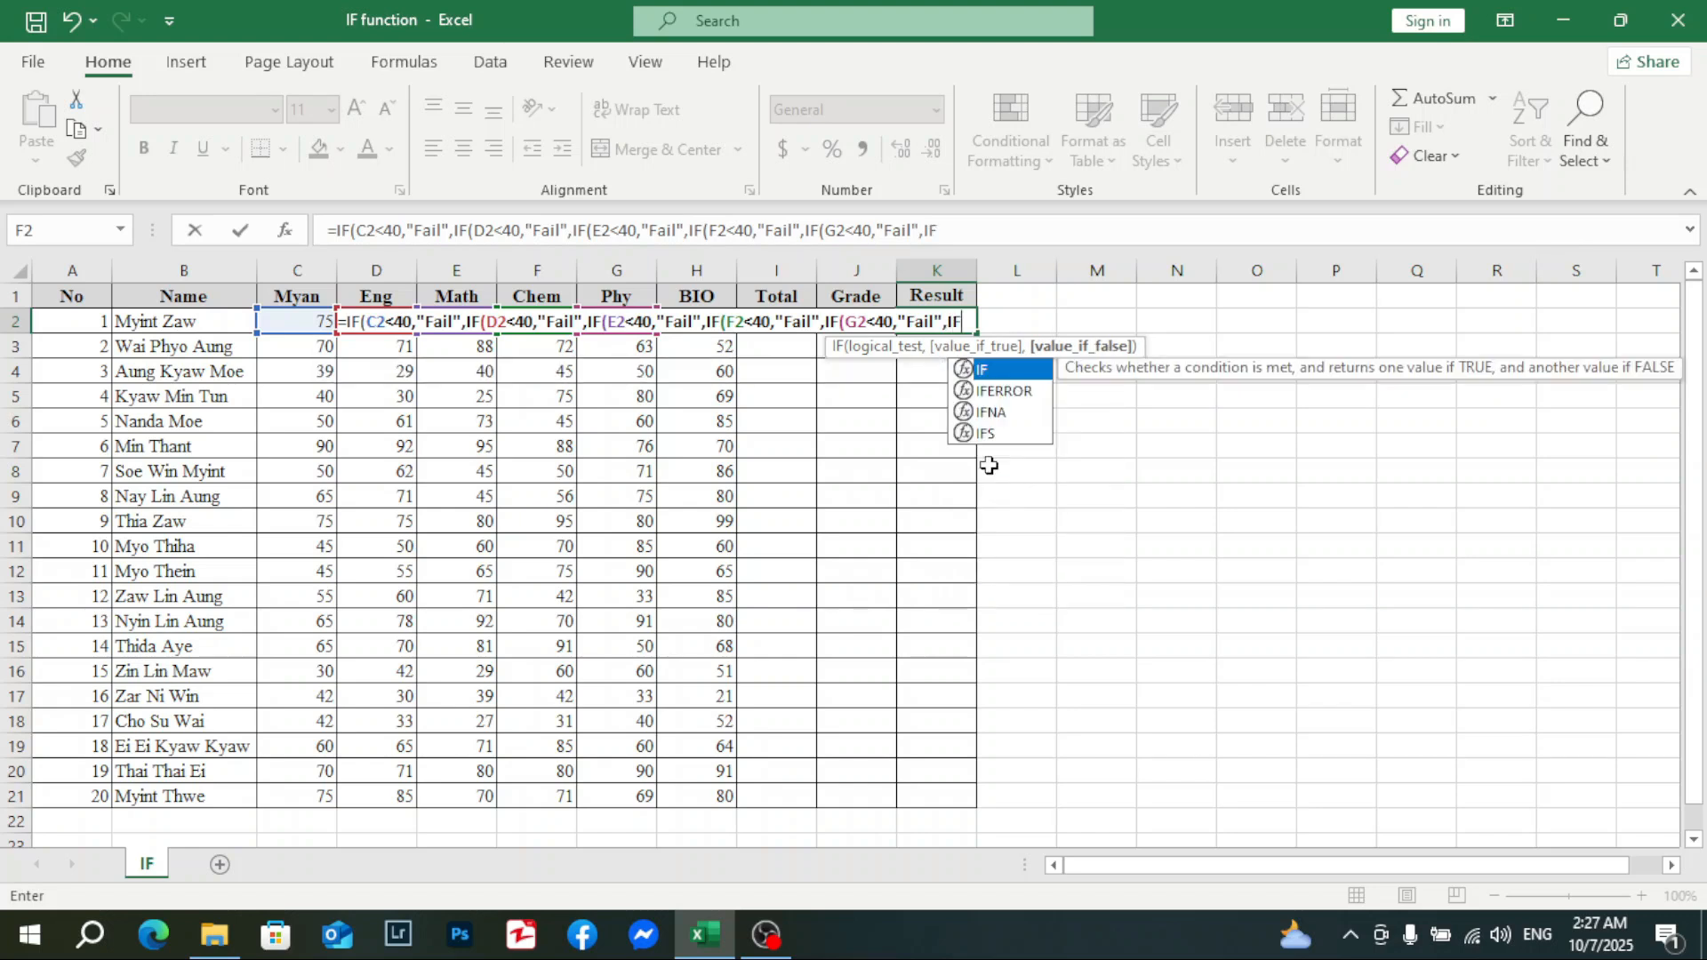
pyautogui.write('(')
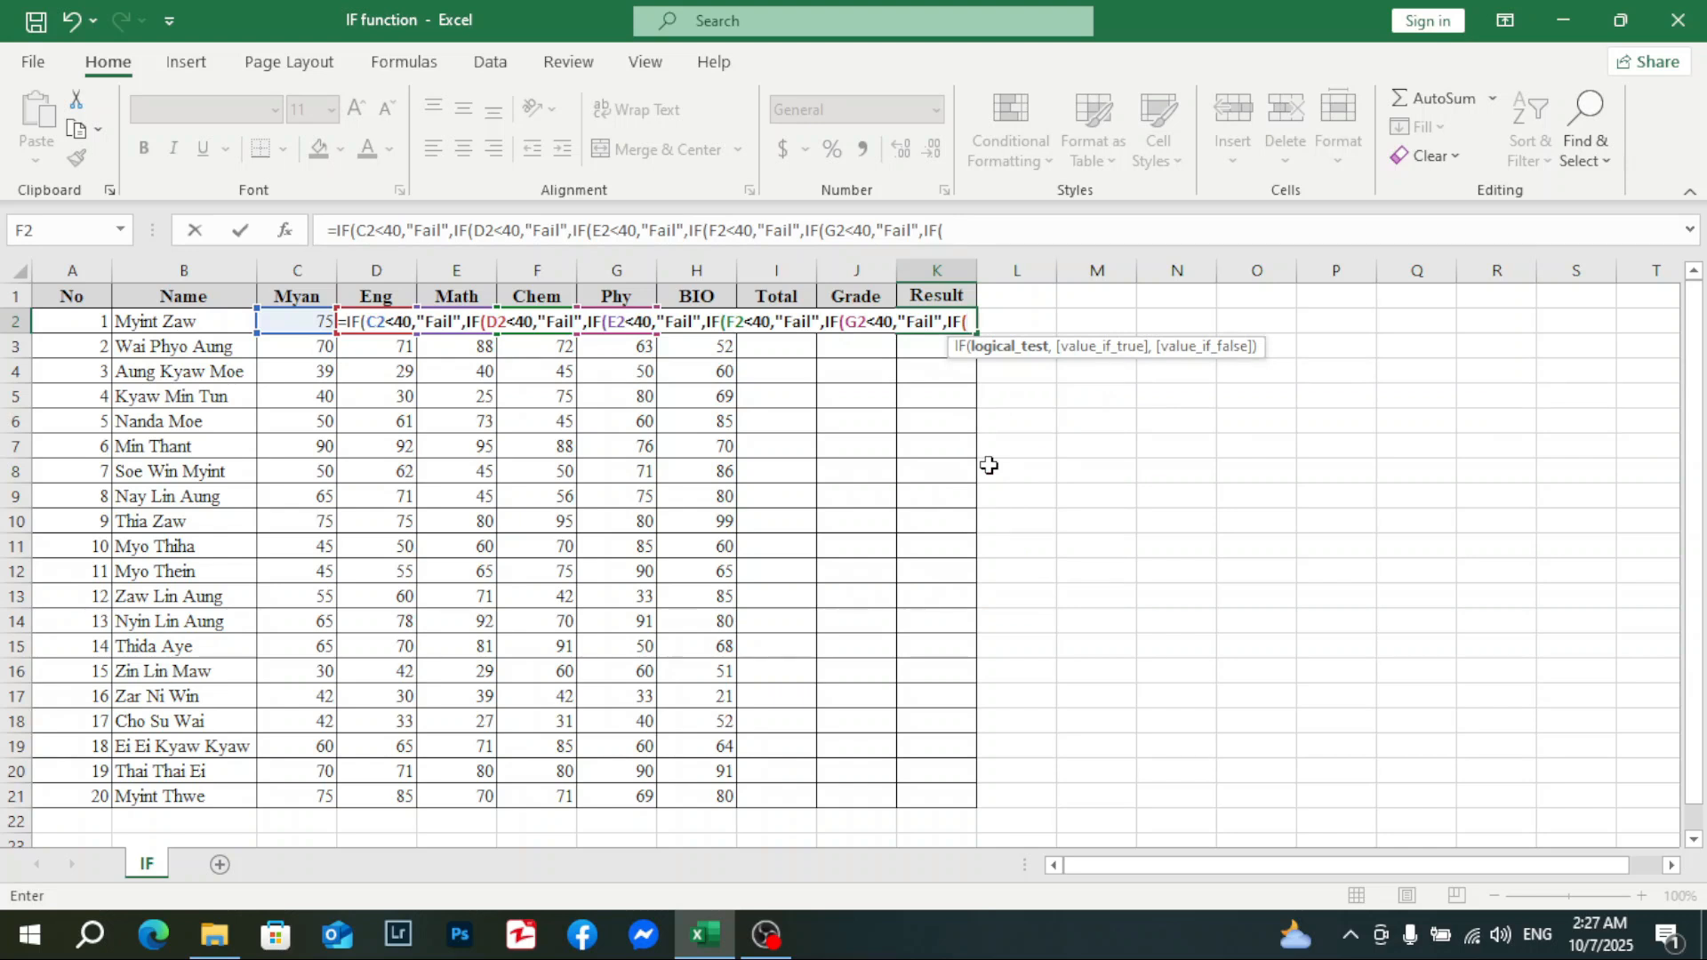
pyautogui.write('H')
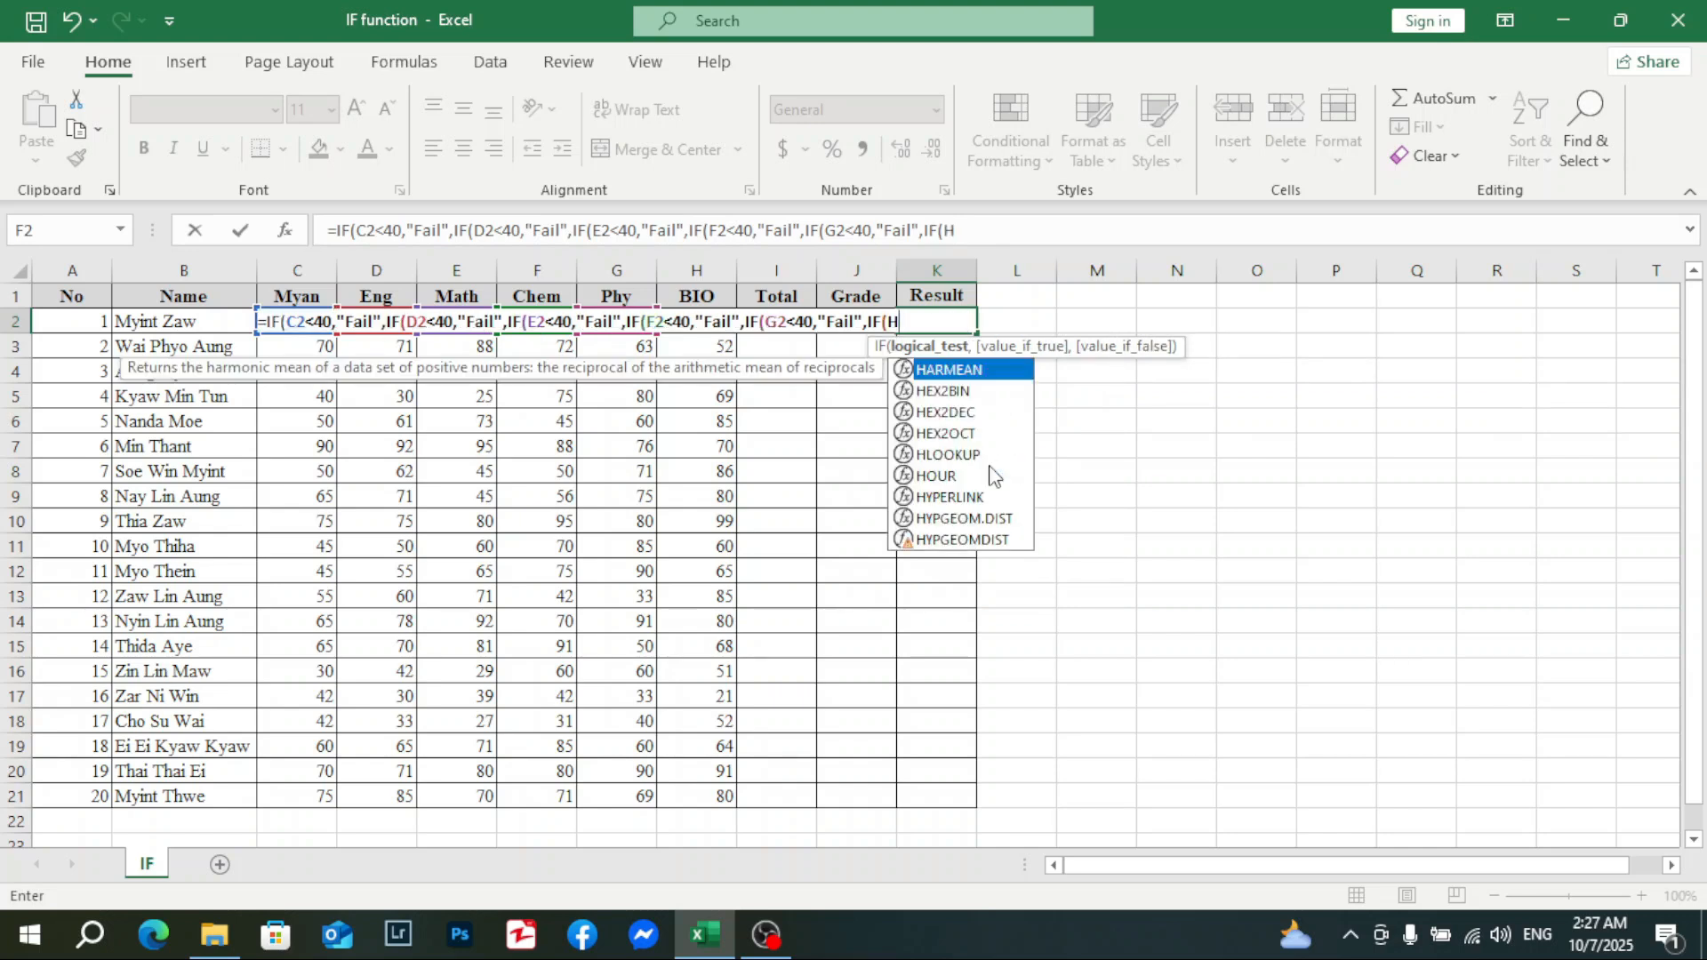
pyautogui.write('2<40')
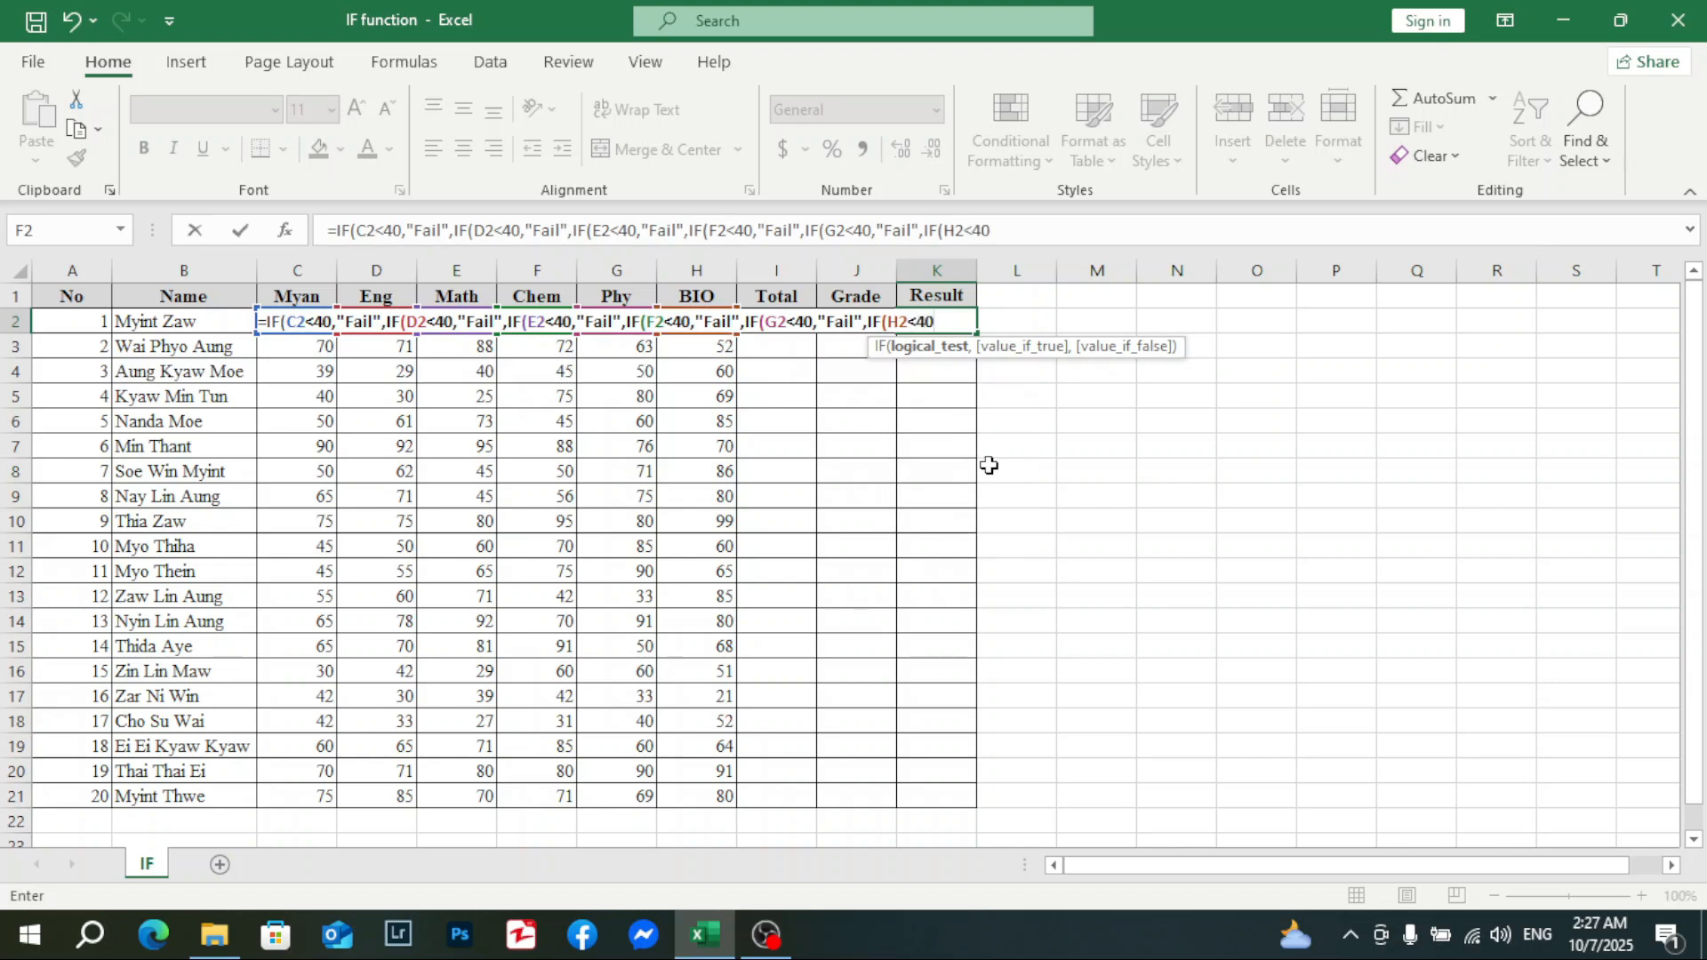
pyautogui.write(',"Fail"')
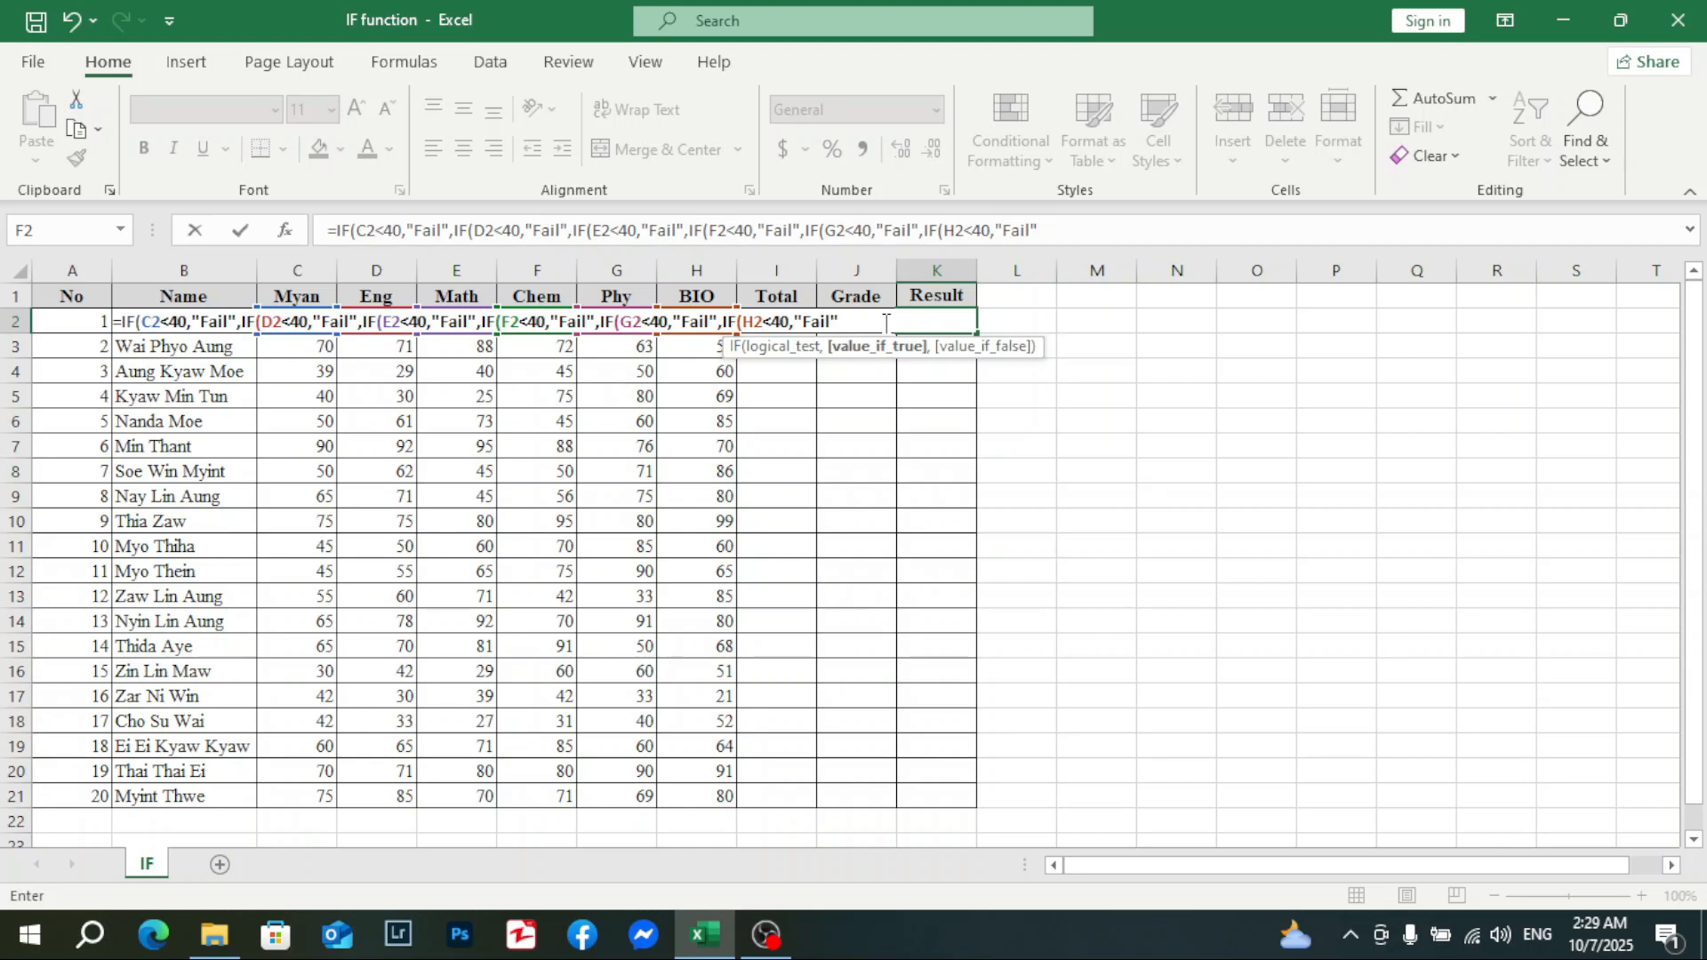
# Step: Return "Pass" as the final value if false, close all six nested IFs, and enter the formula in K2
pyautogui.write(',')
pyautogui.click(1015, 395)
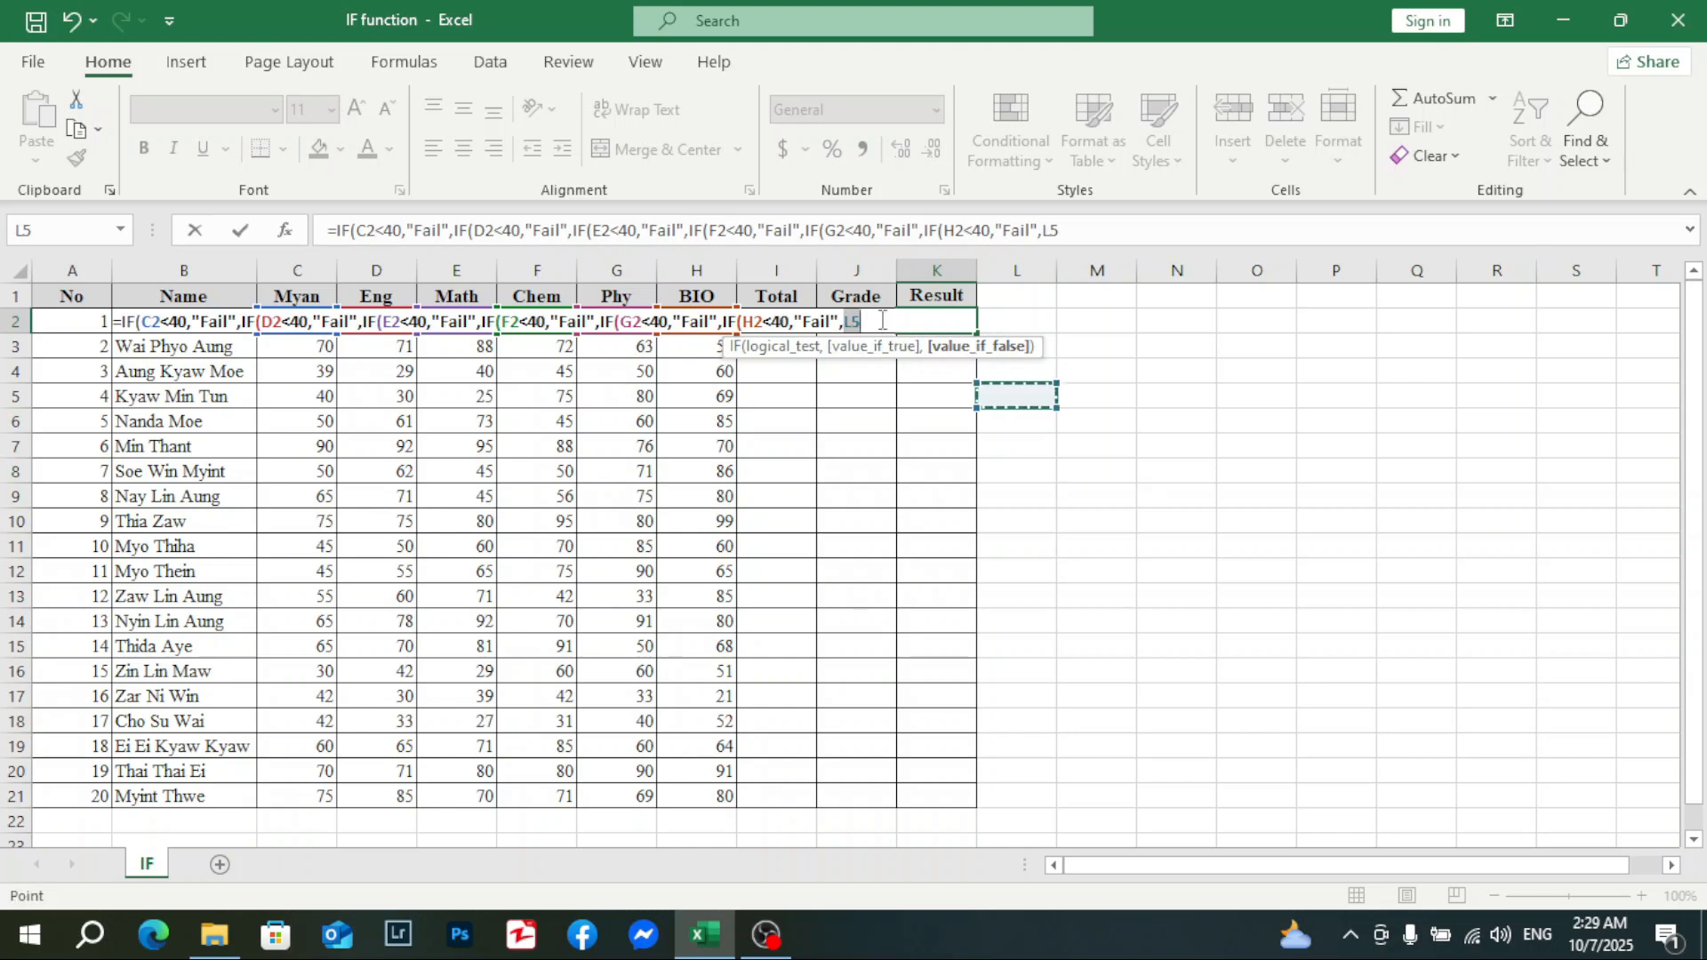
pyautogui.press('BackSpace')
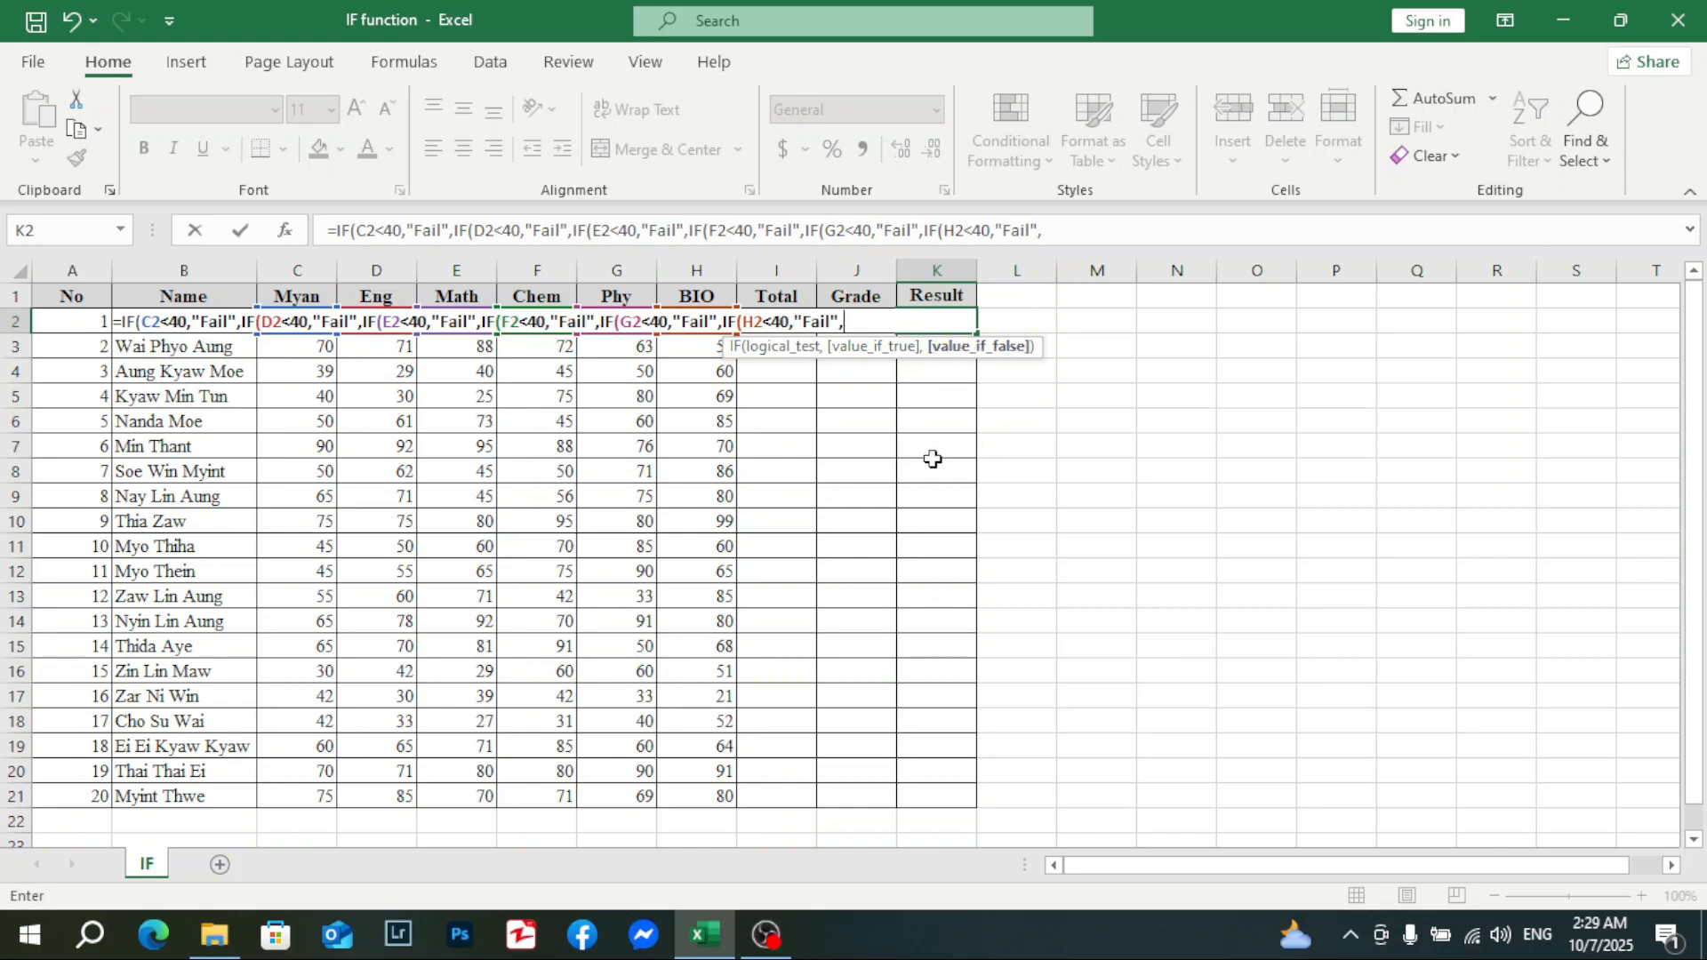
pyautogui.write('"')
pyautogui.write('Pass')
pyautogui.click(1100, 229)
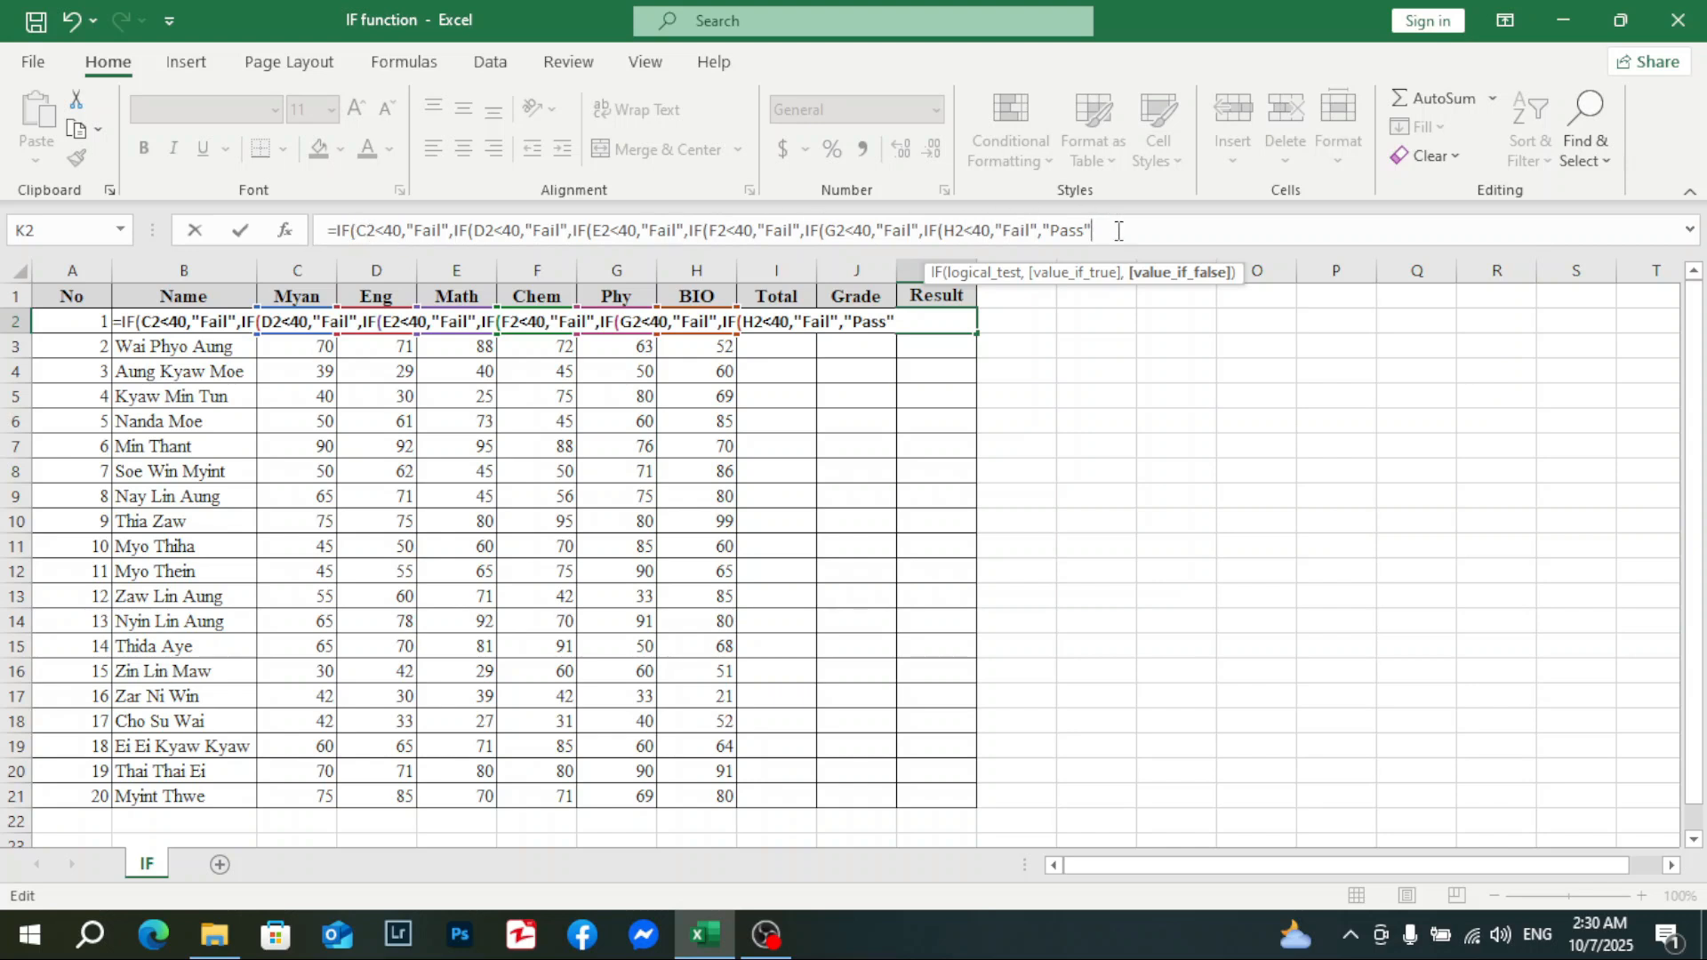
pyautogui.write(')))')
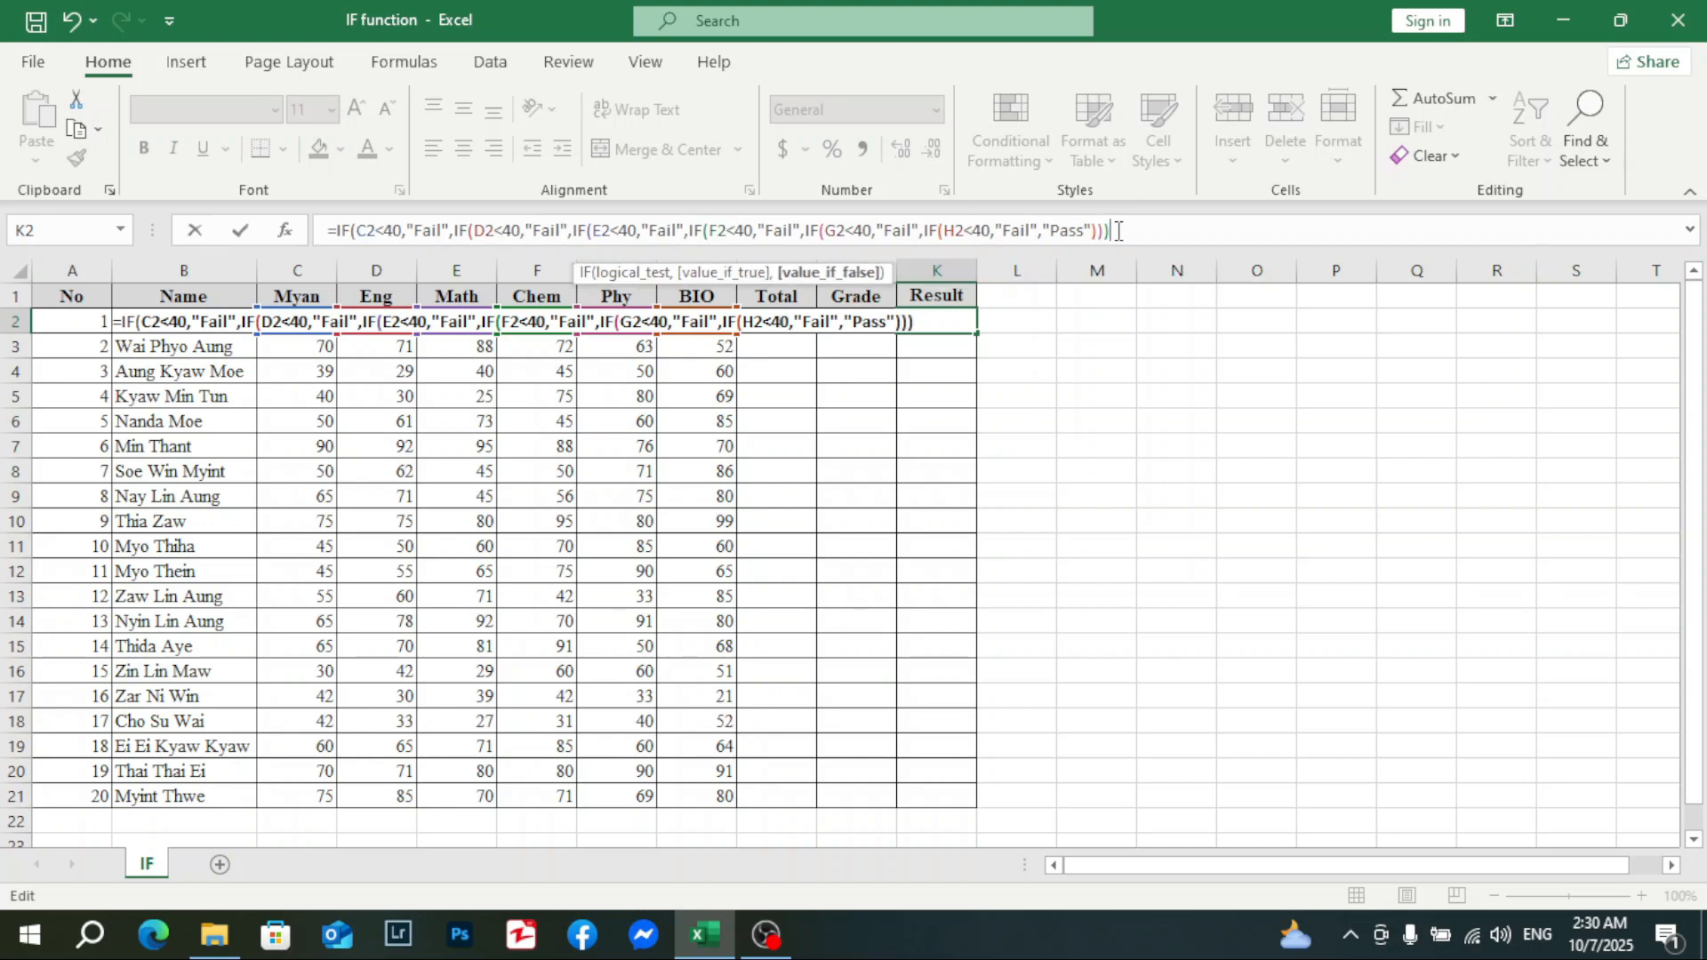
pyautogui.write(')))')
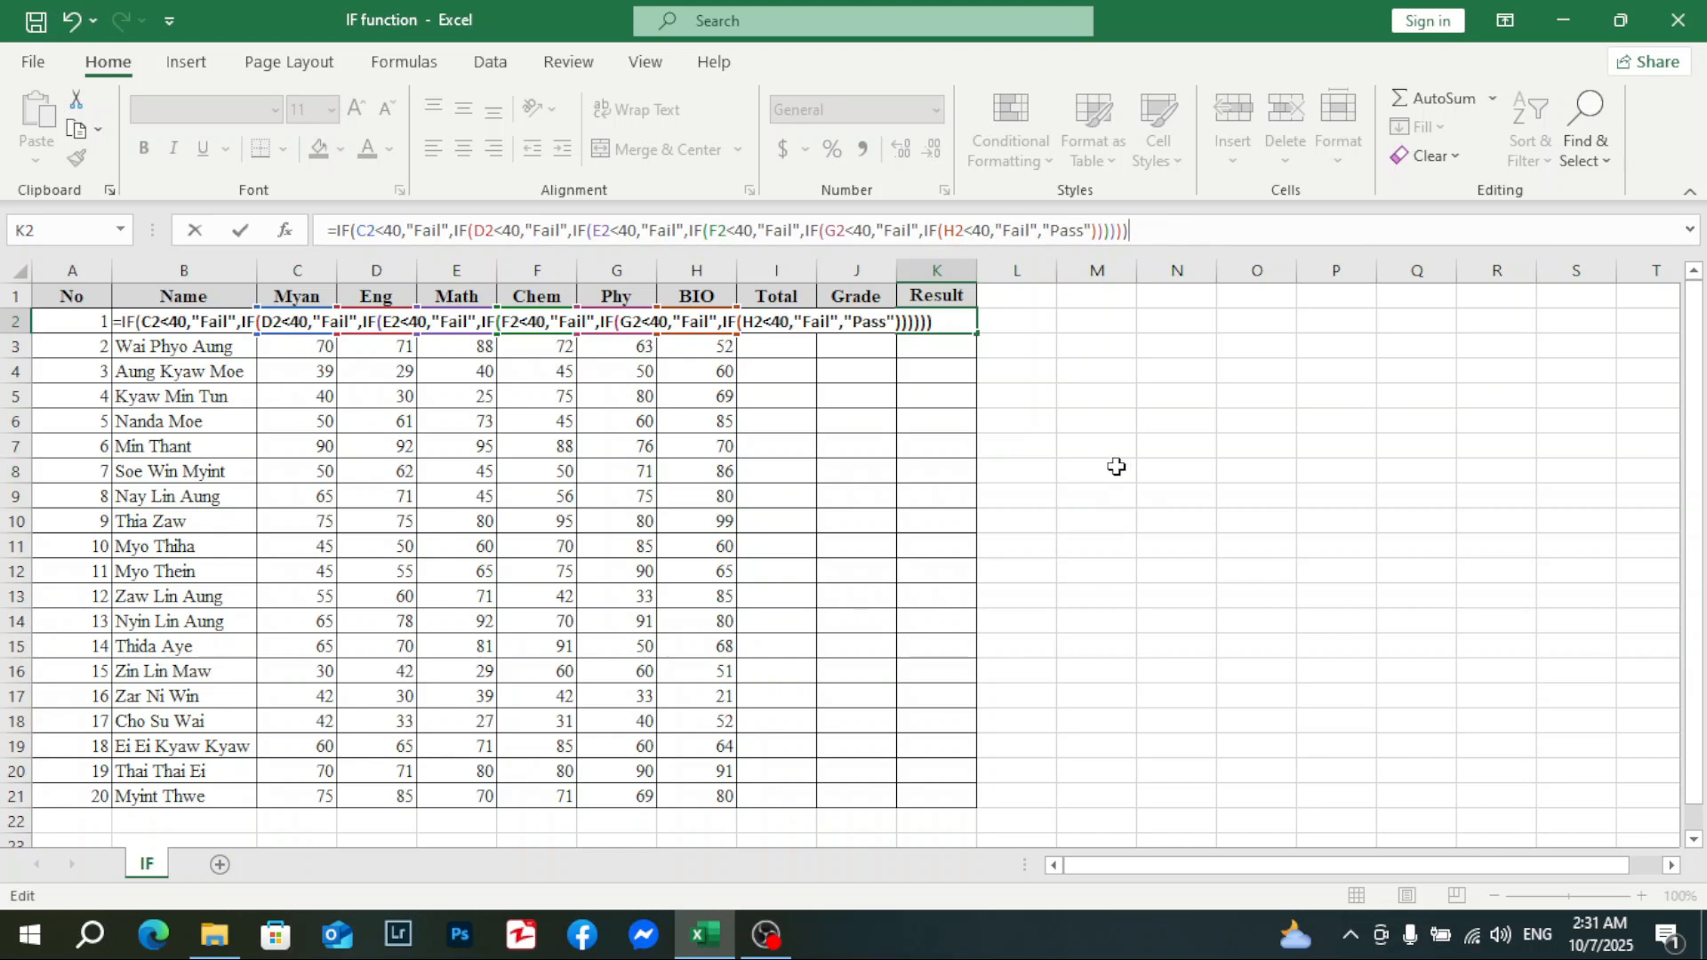
pyautogui.press('Return')
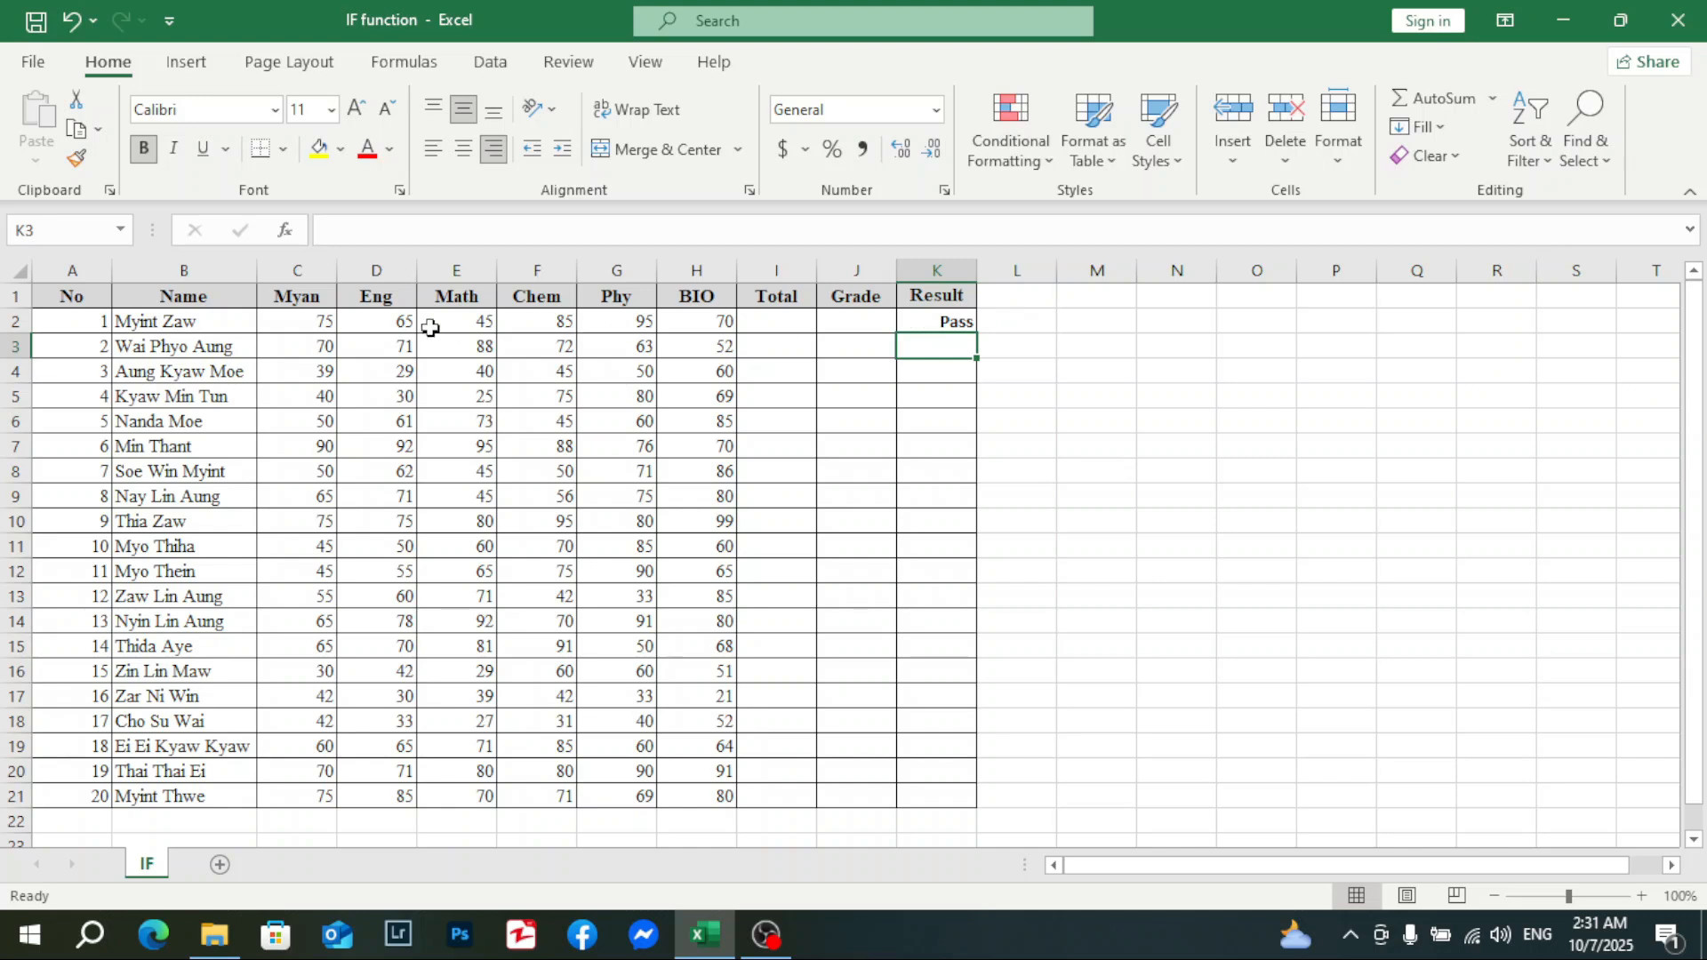
# Step: Check the first student's six subject marks, and copy the Result formula from K2 down to K21
pyautogui.click(313, 324)
pyautogui.click(381, 320)
pyautogui.click(461, 317)
pyautogui.click(558, 321)
pyautogui.click(622, 320)
pyautogui.click(700, 324)
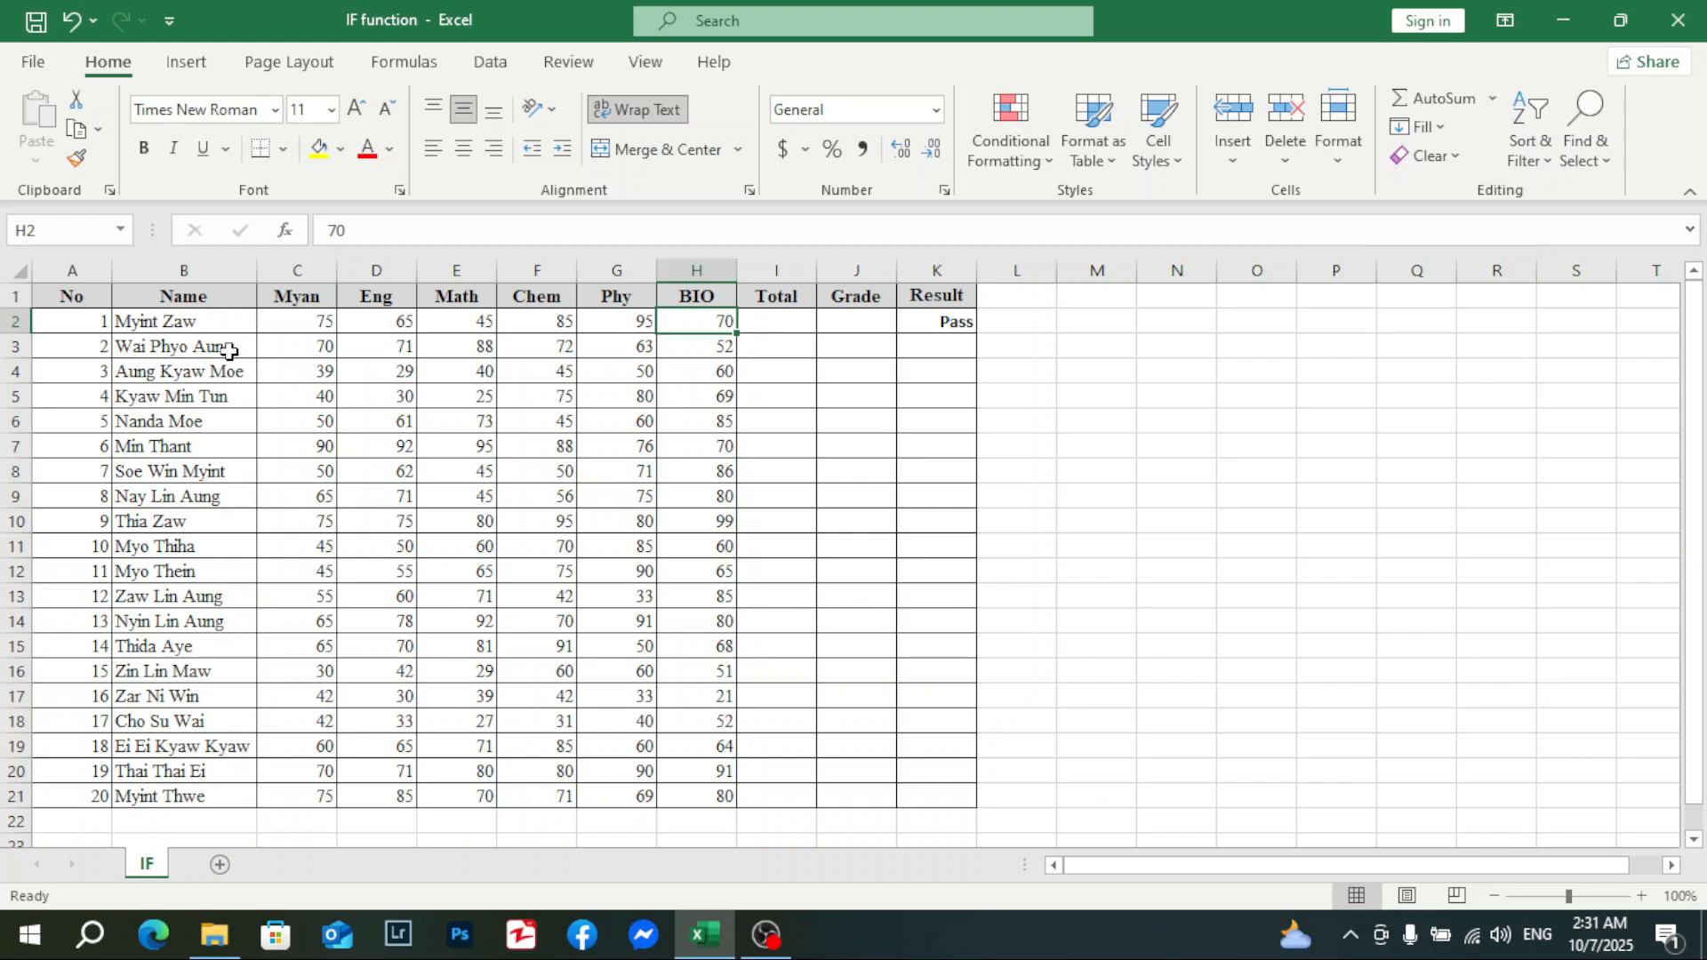
pyautogui.click(969, 323)
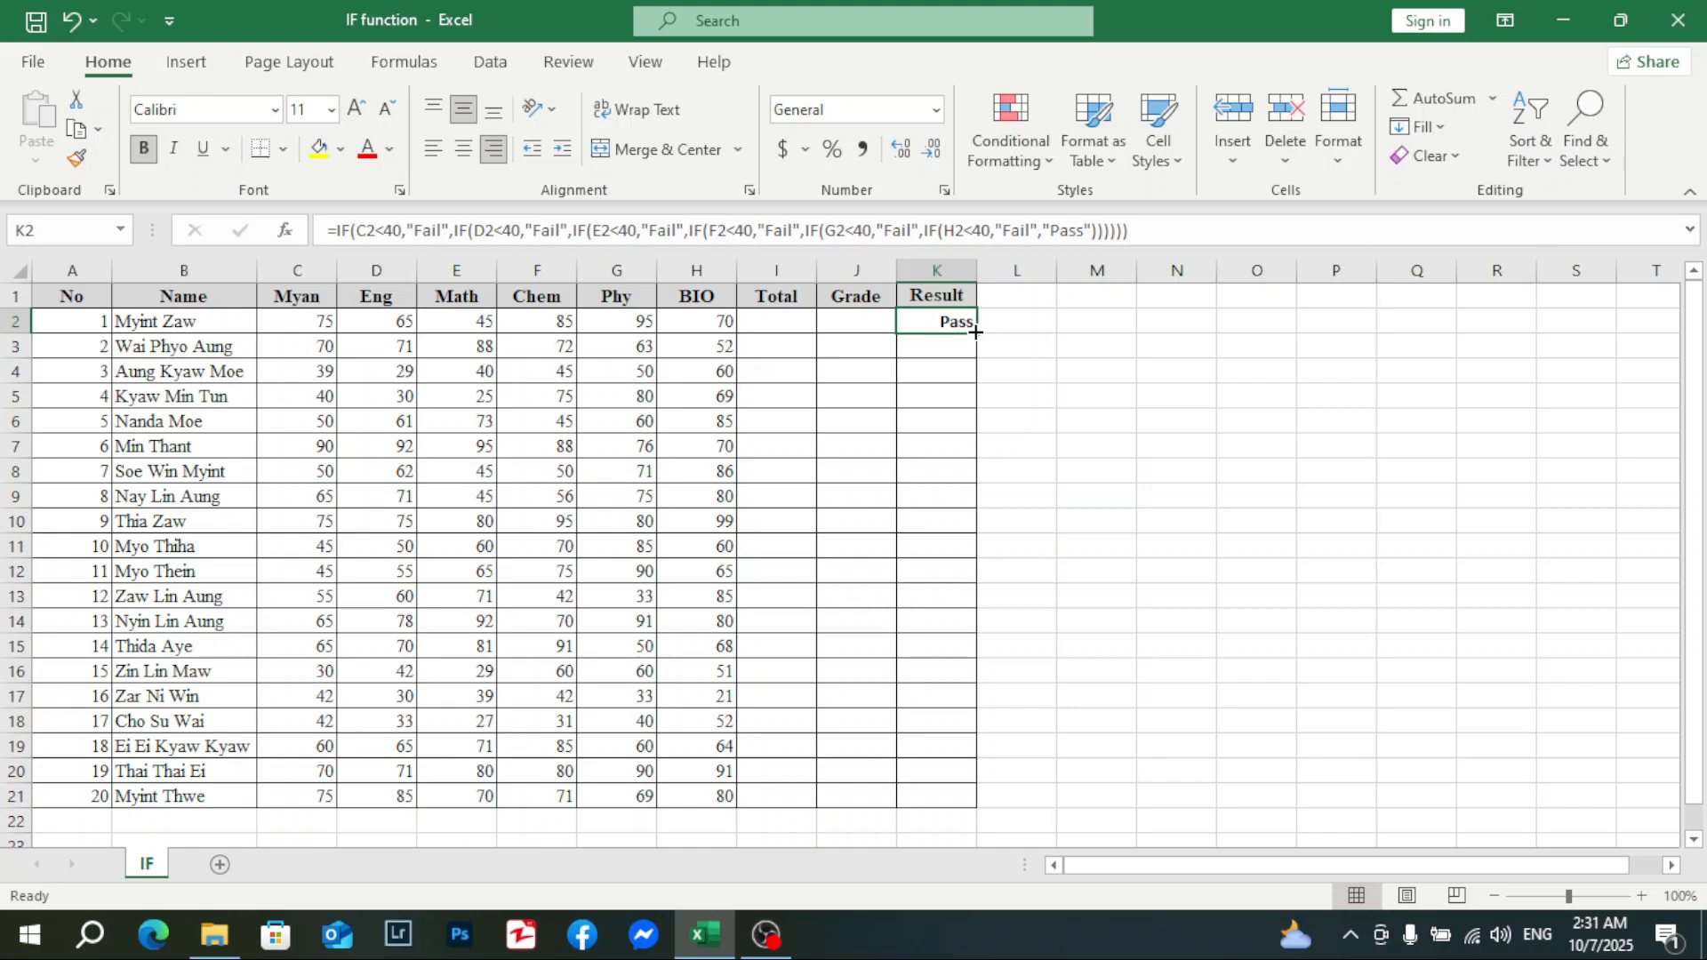
pyautogui.moveTo(976, 332); pyautogui.dragTo(1004, 812)
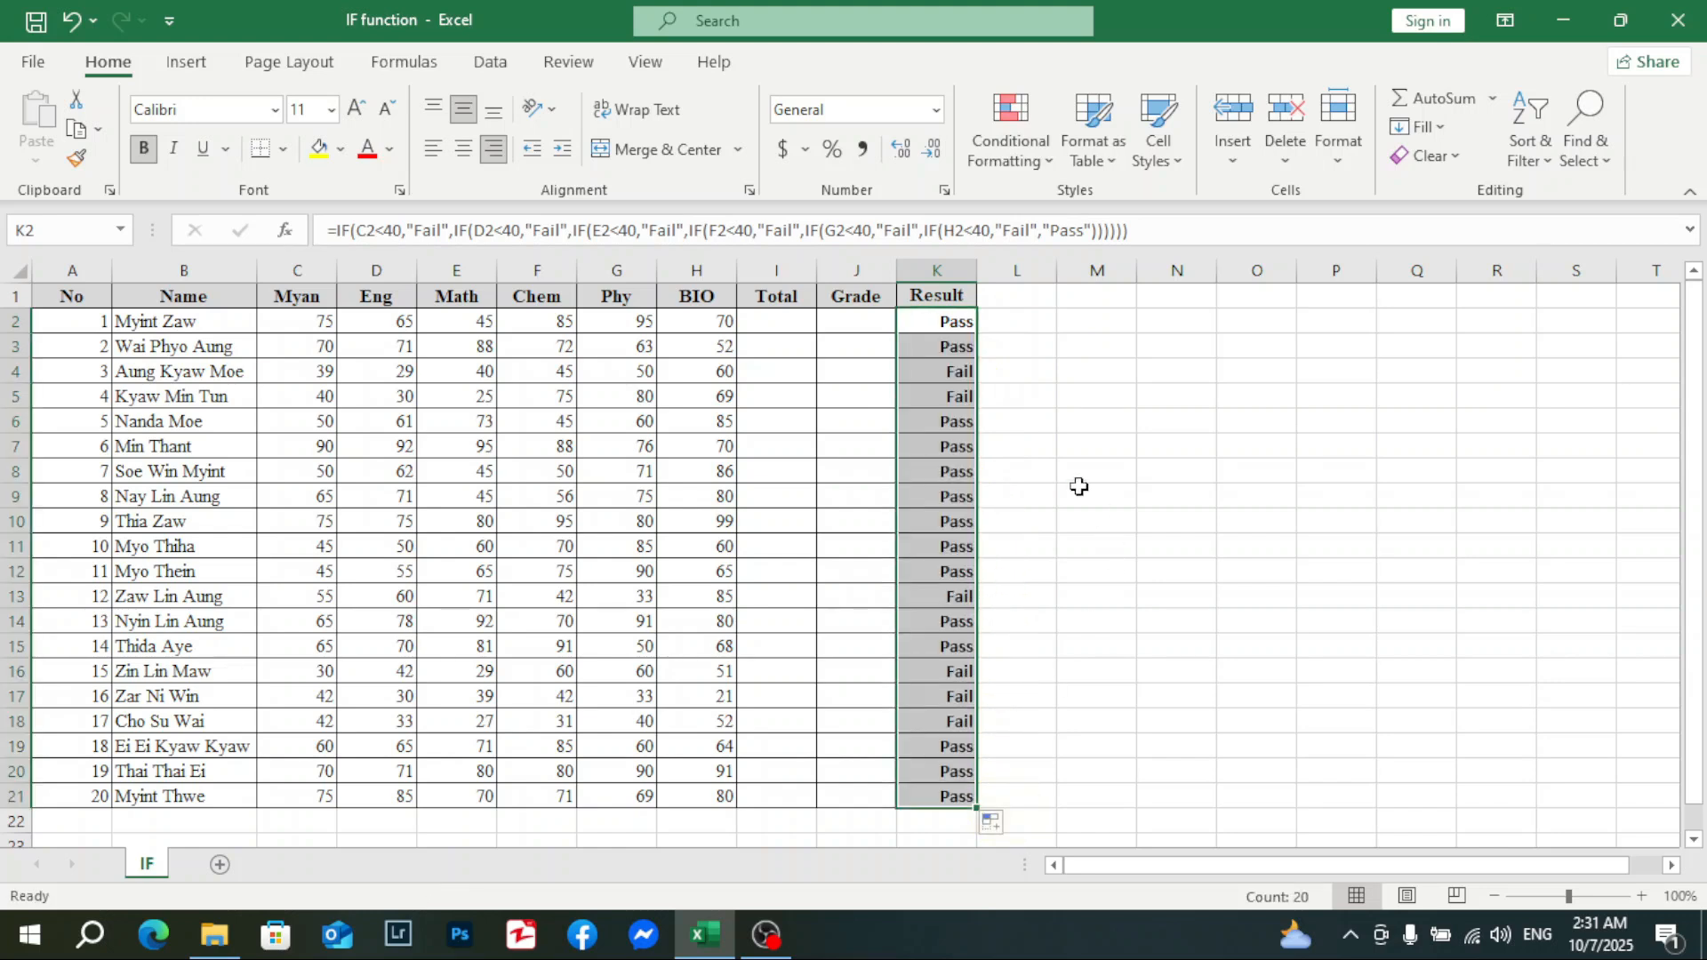
# Step: Examine the copied formulas and outcomes in several cells of the Result column
pyautogui.click(956, 334)
pyautogui.click(949, 571)
pyautogui.click(946, 738)
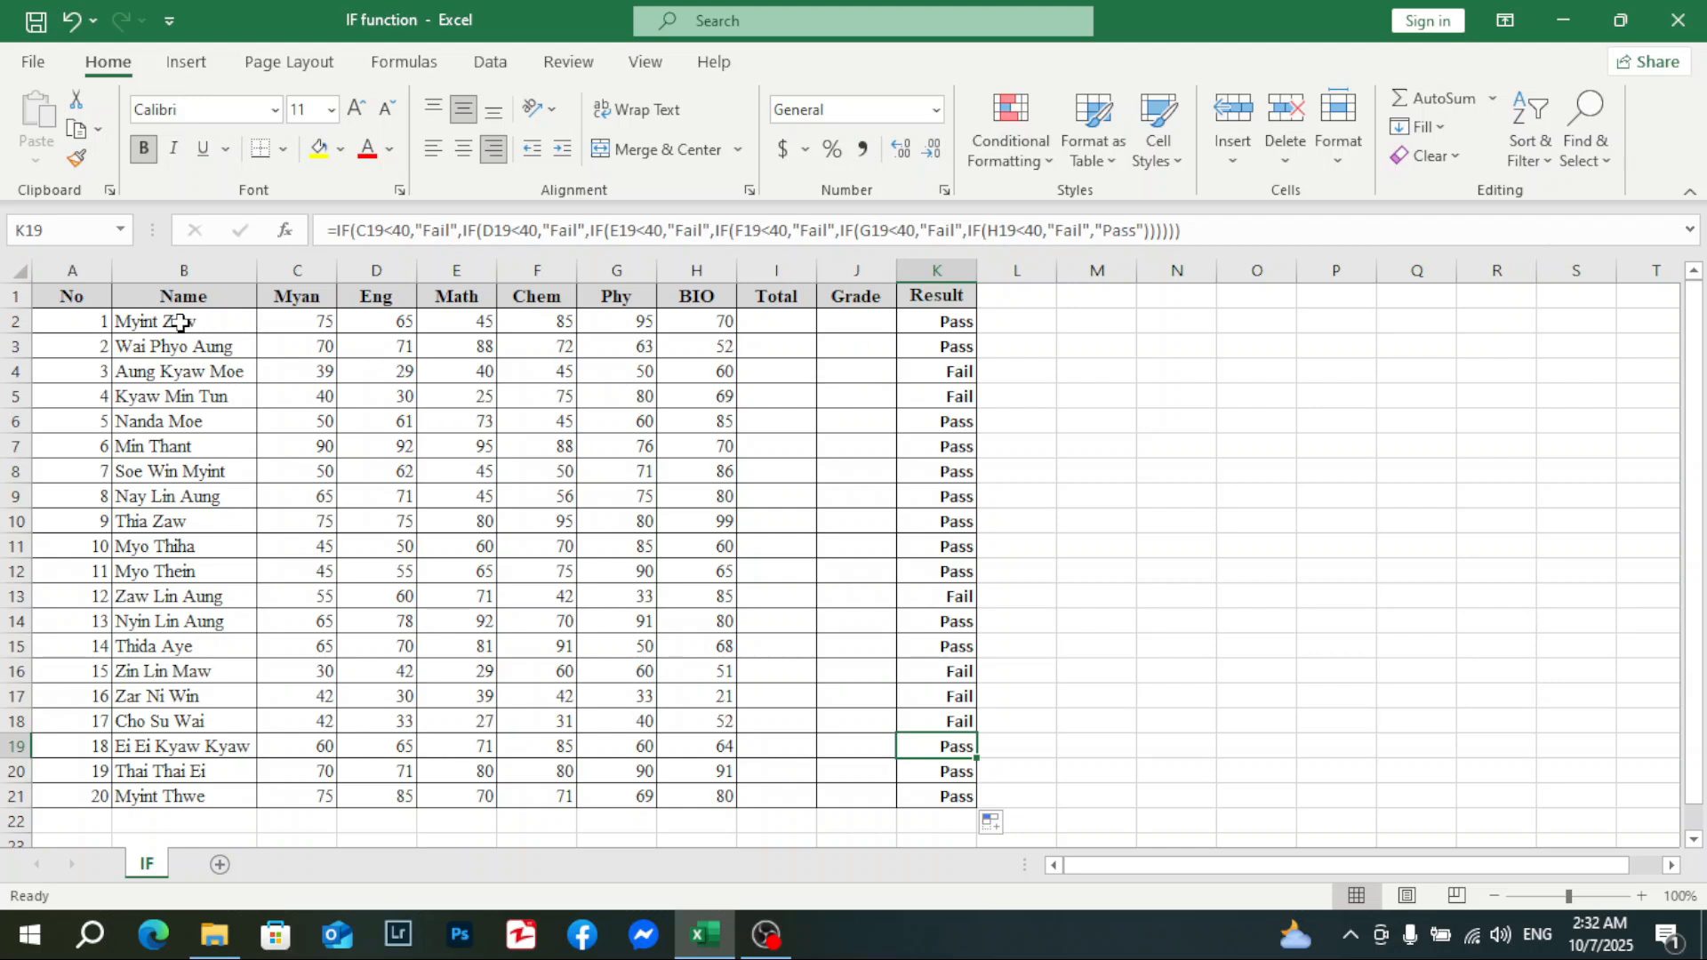
pyautogui.click(956, 327)
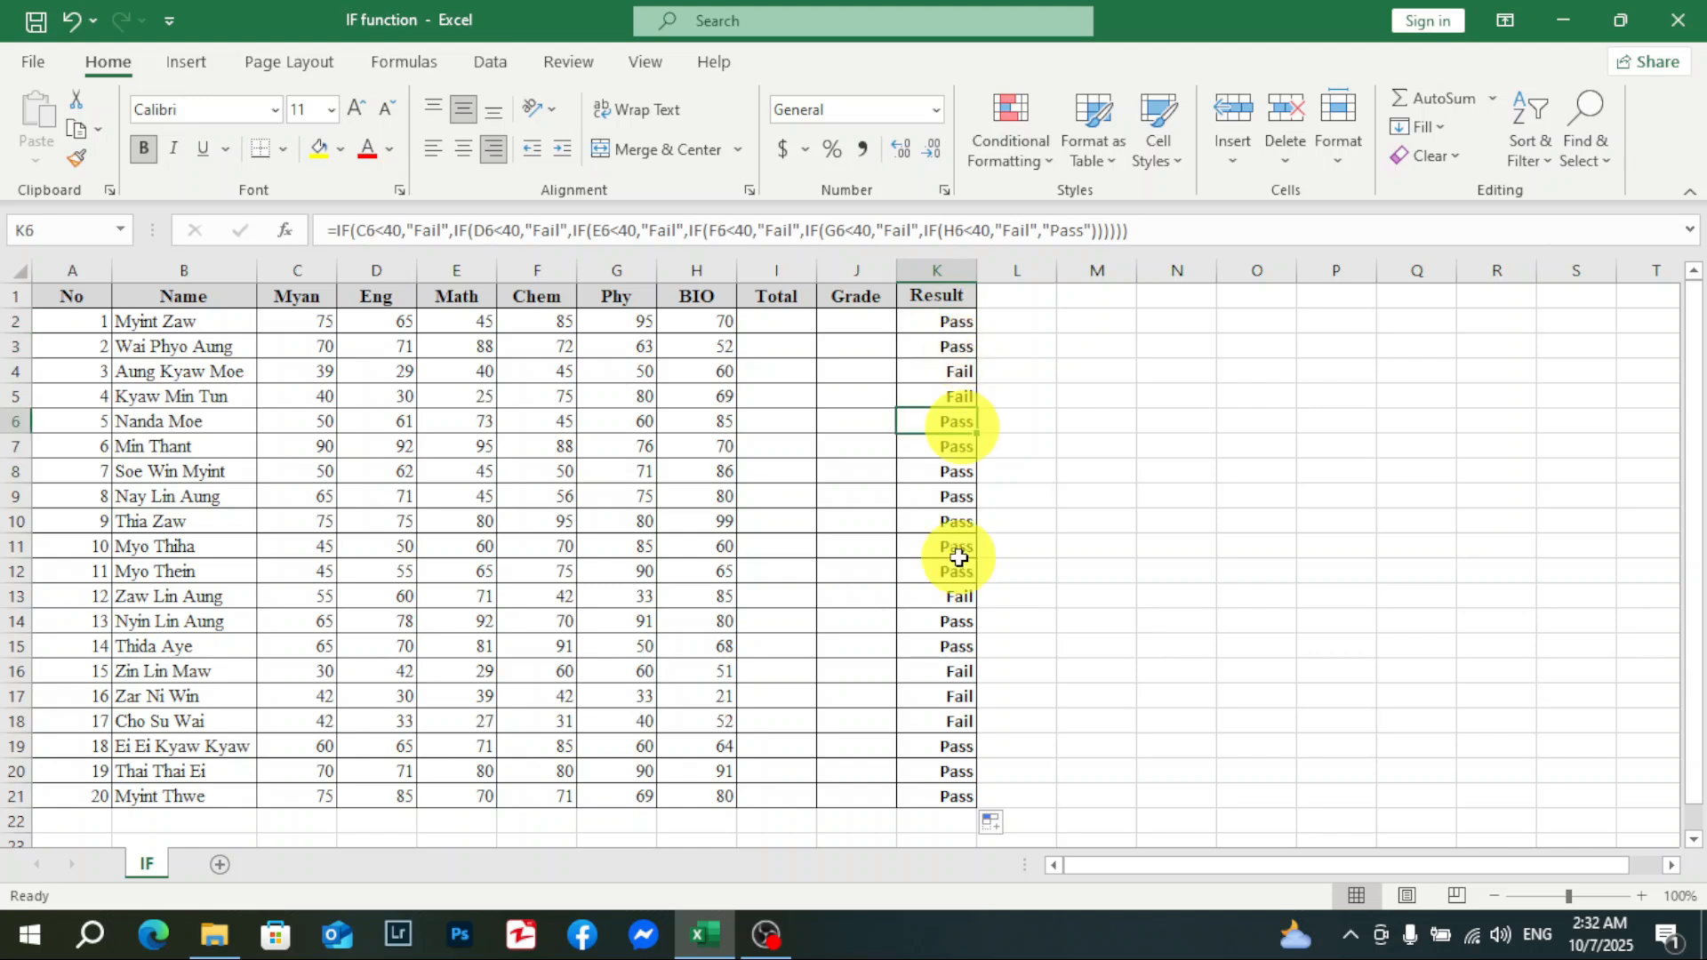
pyautogui.click(957, 648)
pyautogui.click(954, 748)
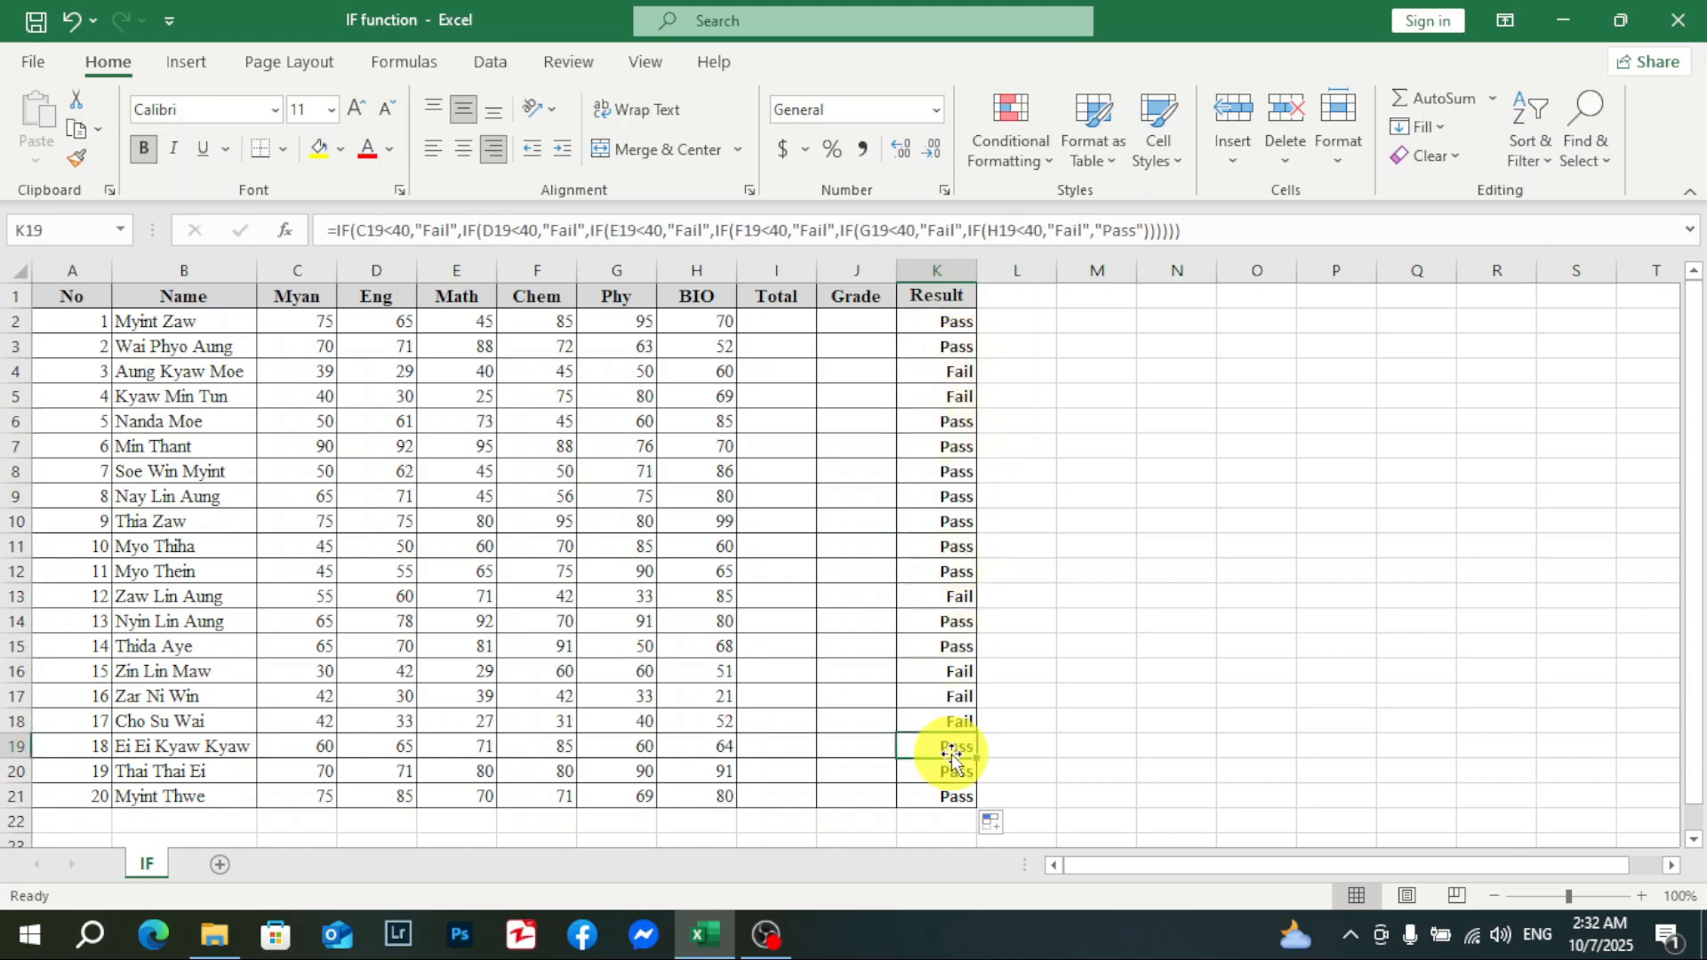
pyautogui.click(943, 320)
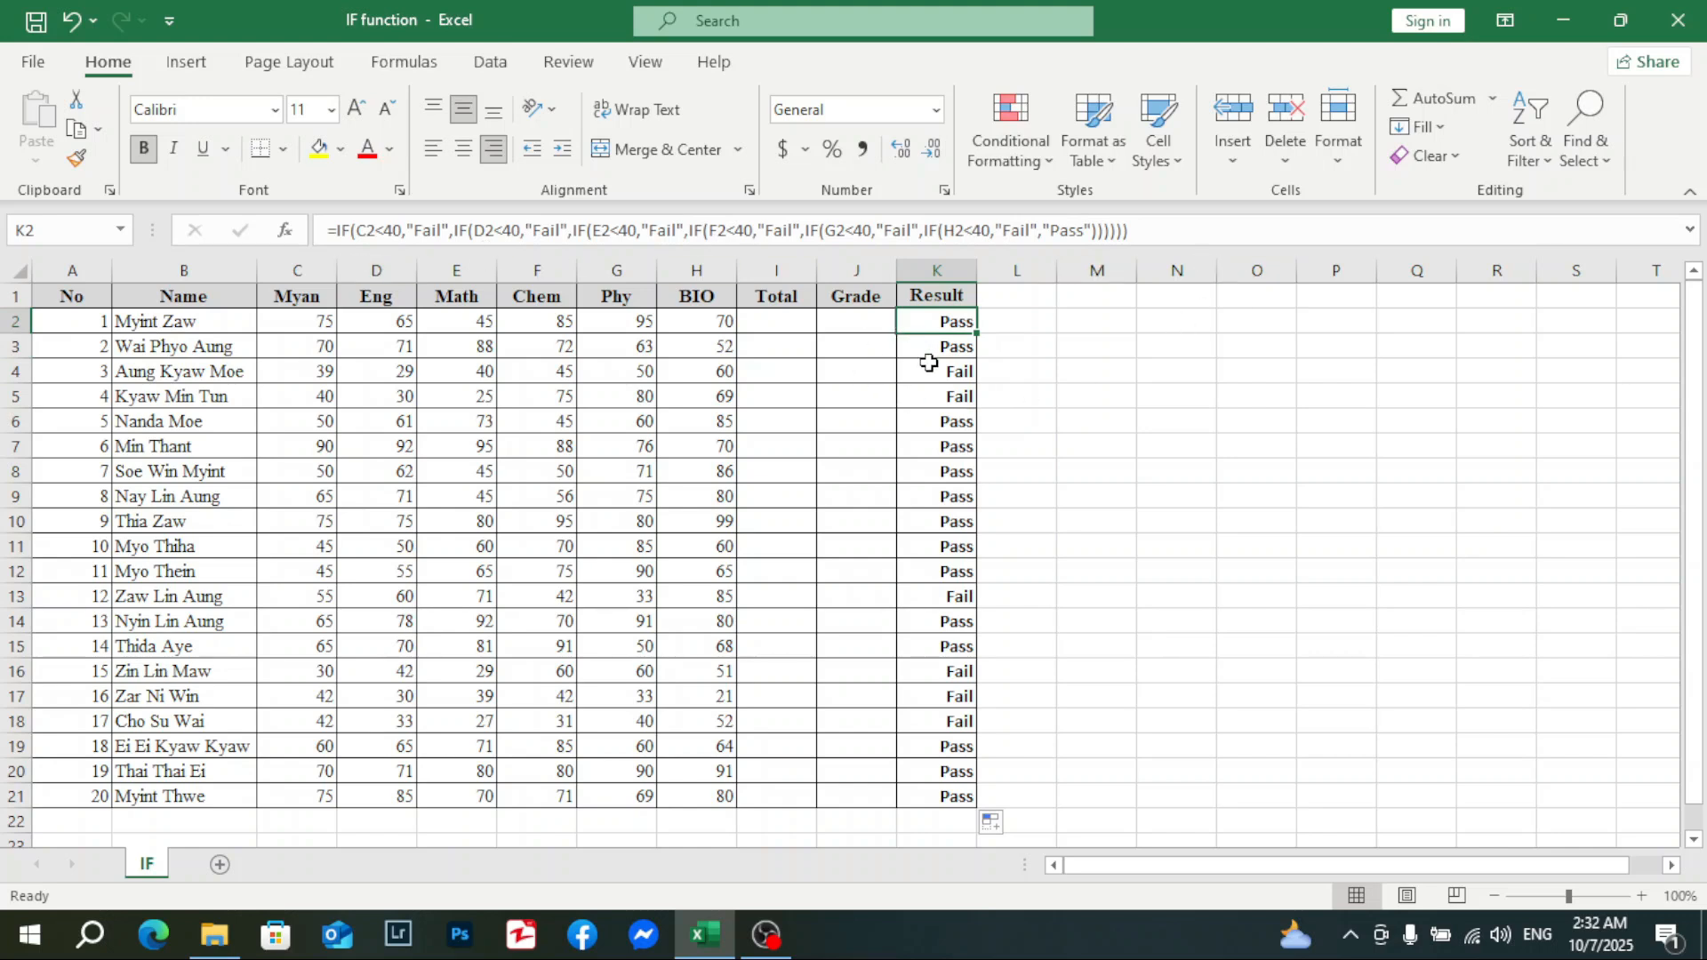
pyautogui.click(836, 420)
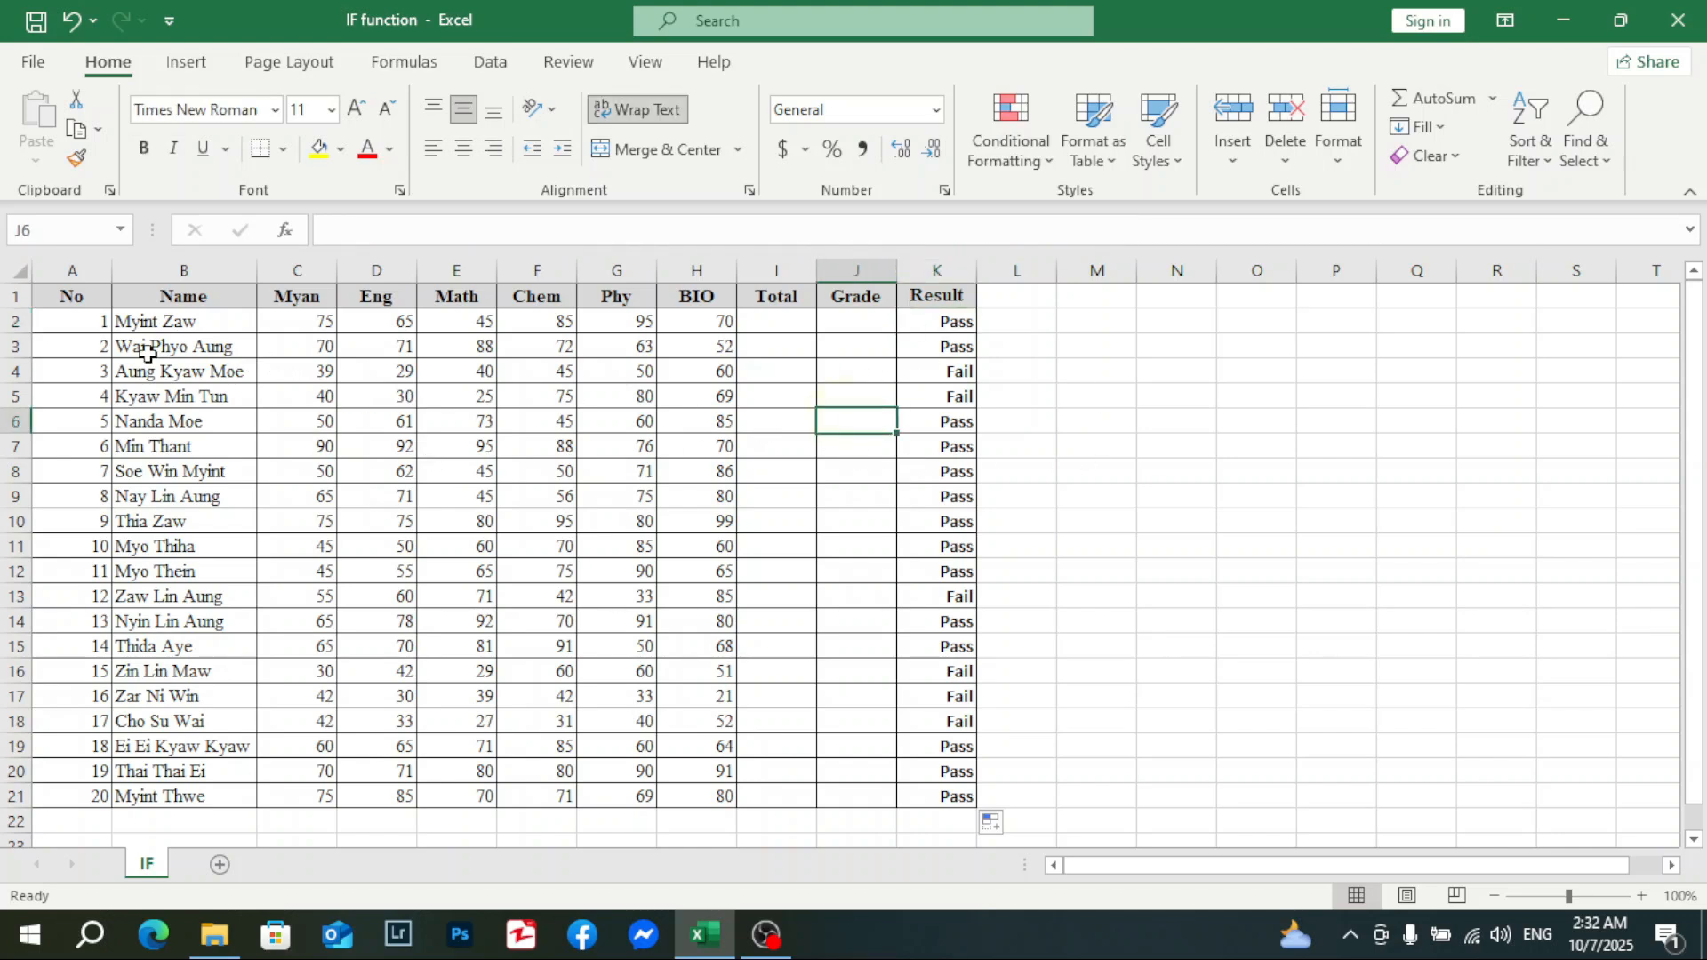
# Step: Select the whole sheet and add filters to the header row
pyautogui.click(19, 269)
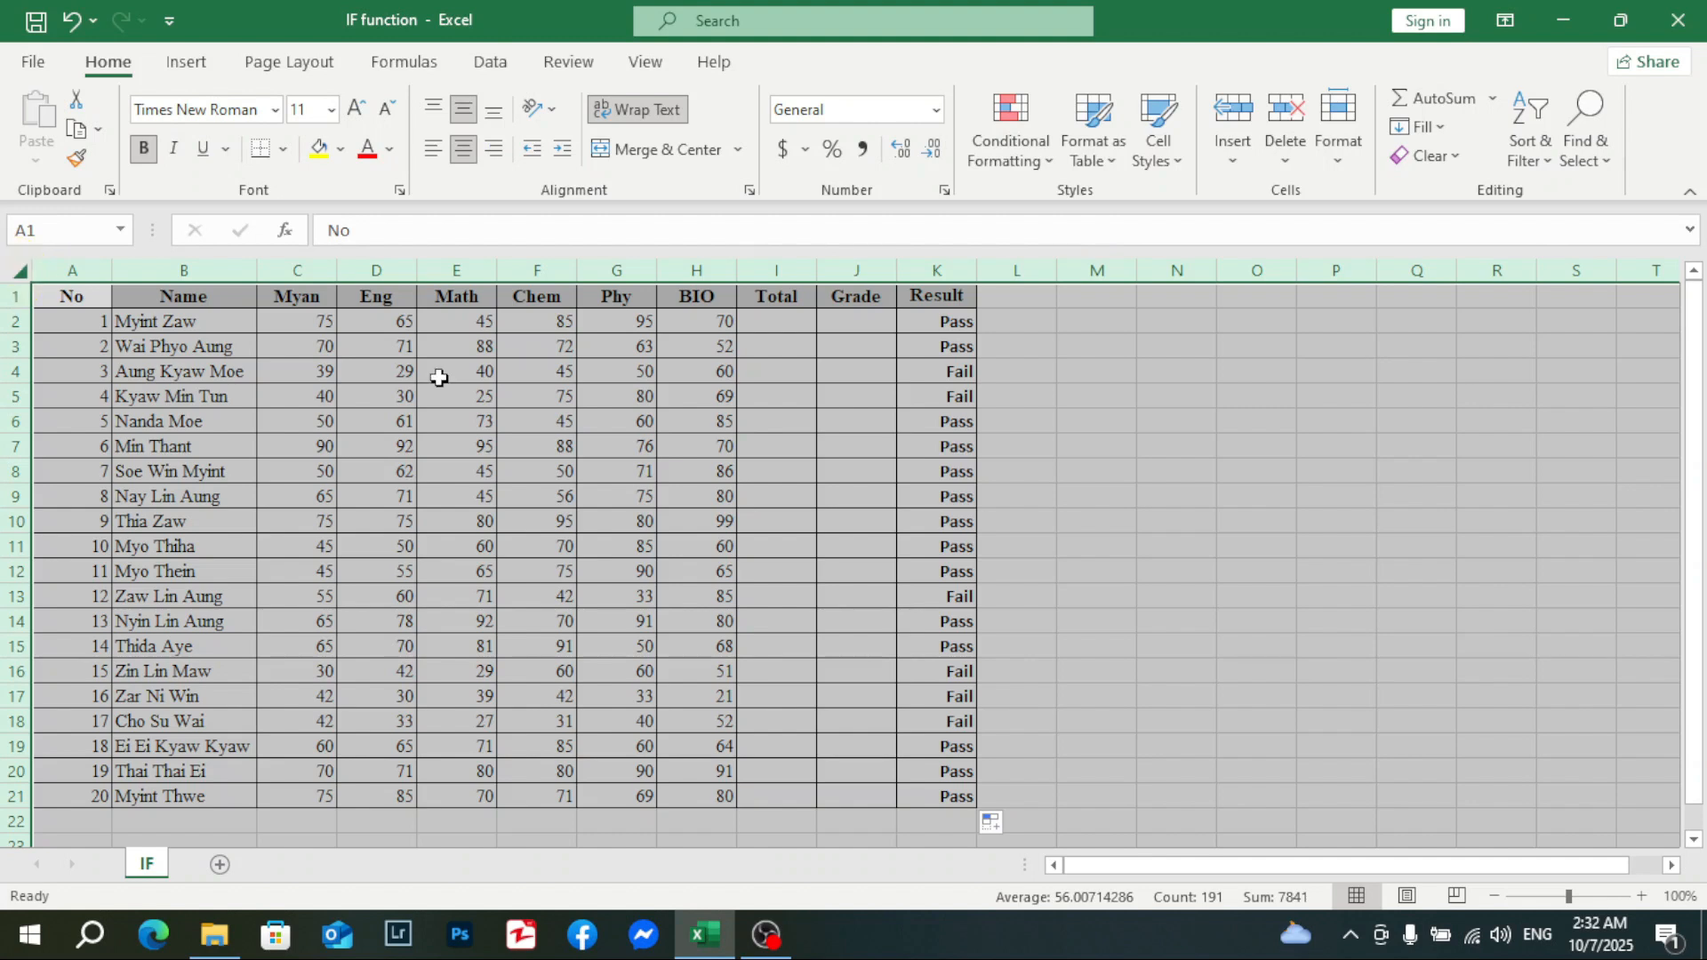
pyautogui.click(999, 443)
pyautogui.click(19, 269)
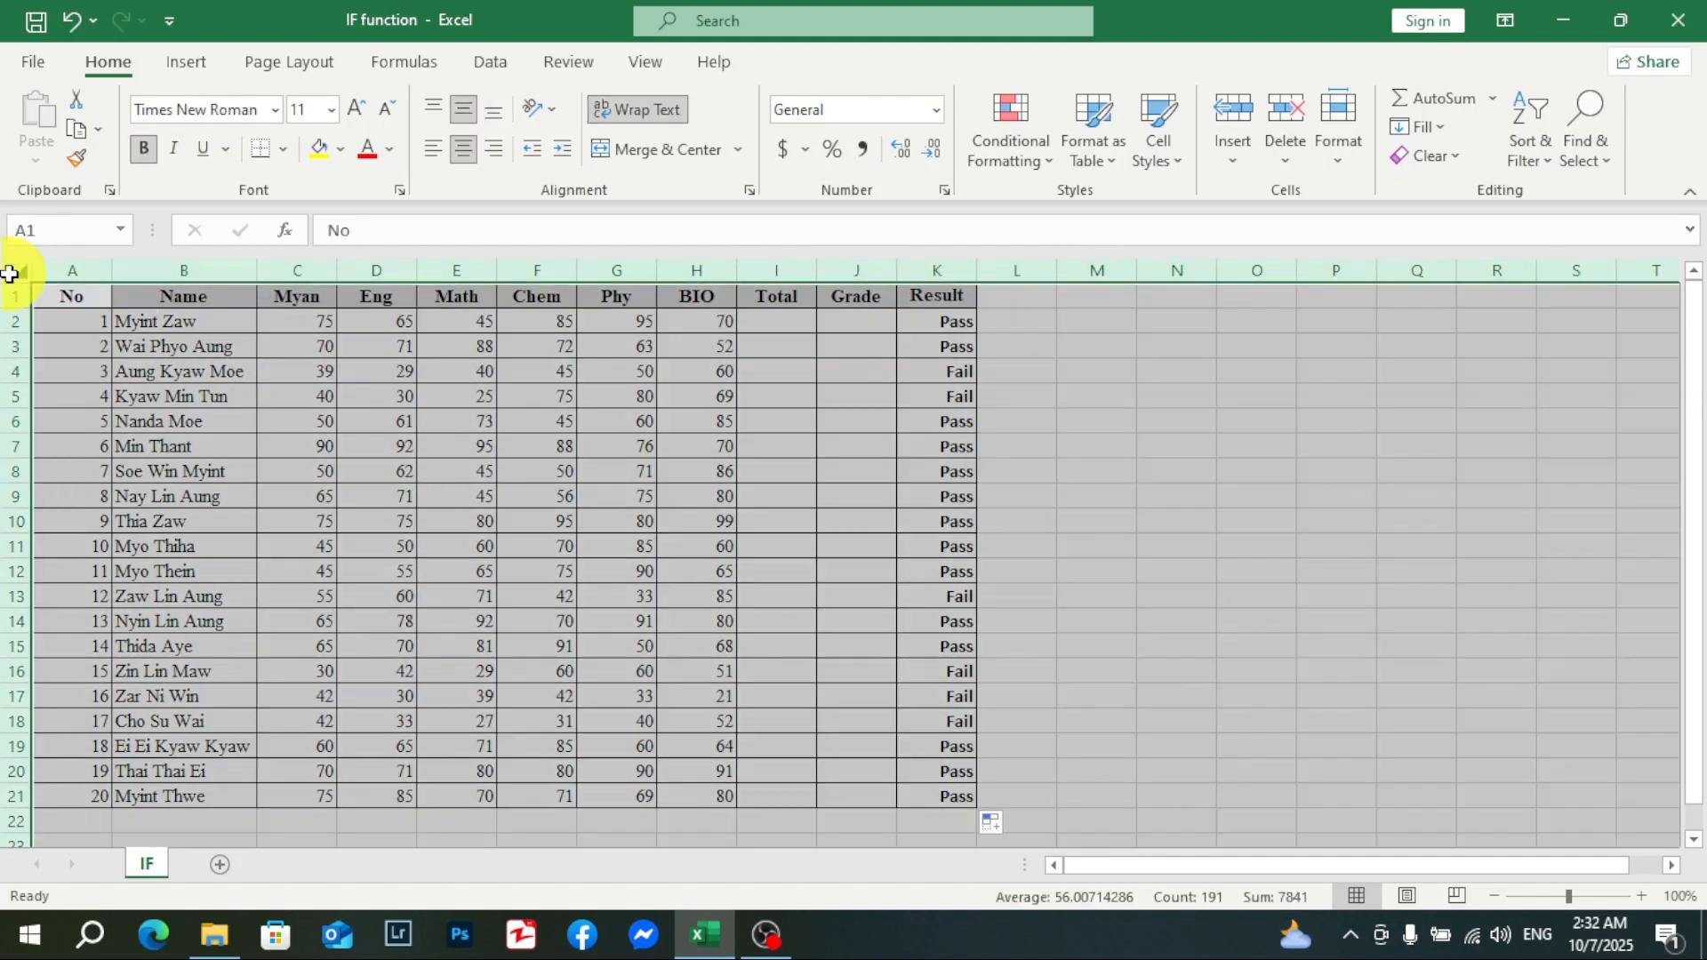
pyautogui.click(1547, 165)
pyautogui.click(1533, 305)
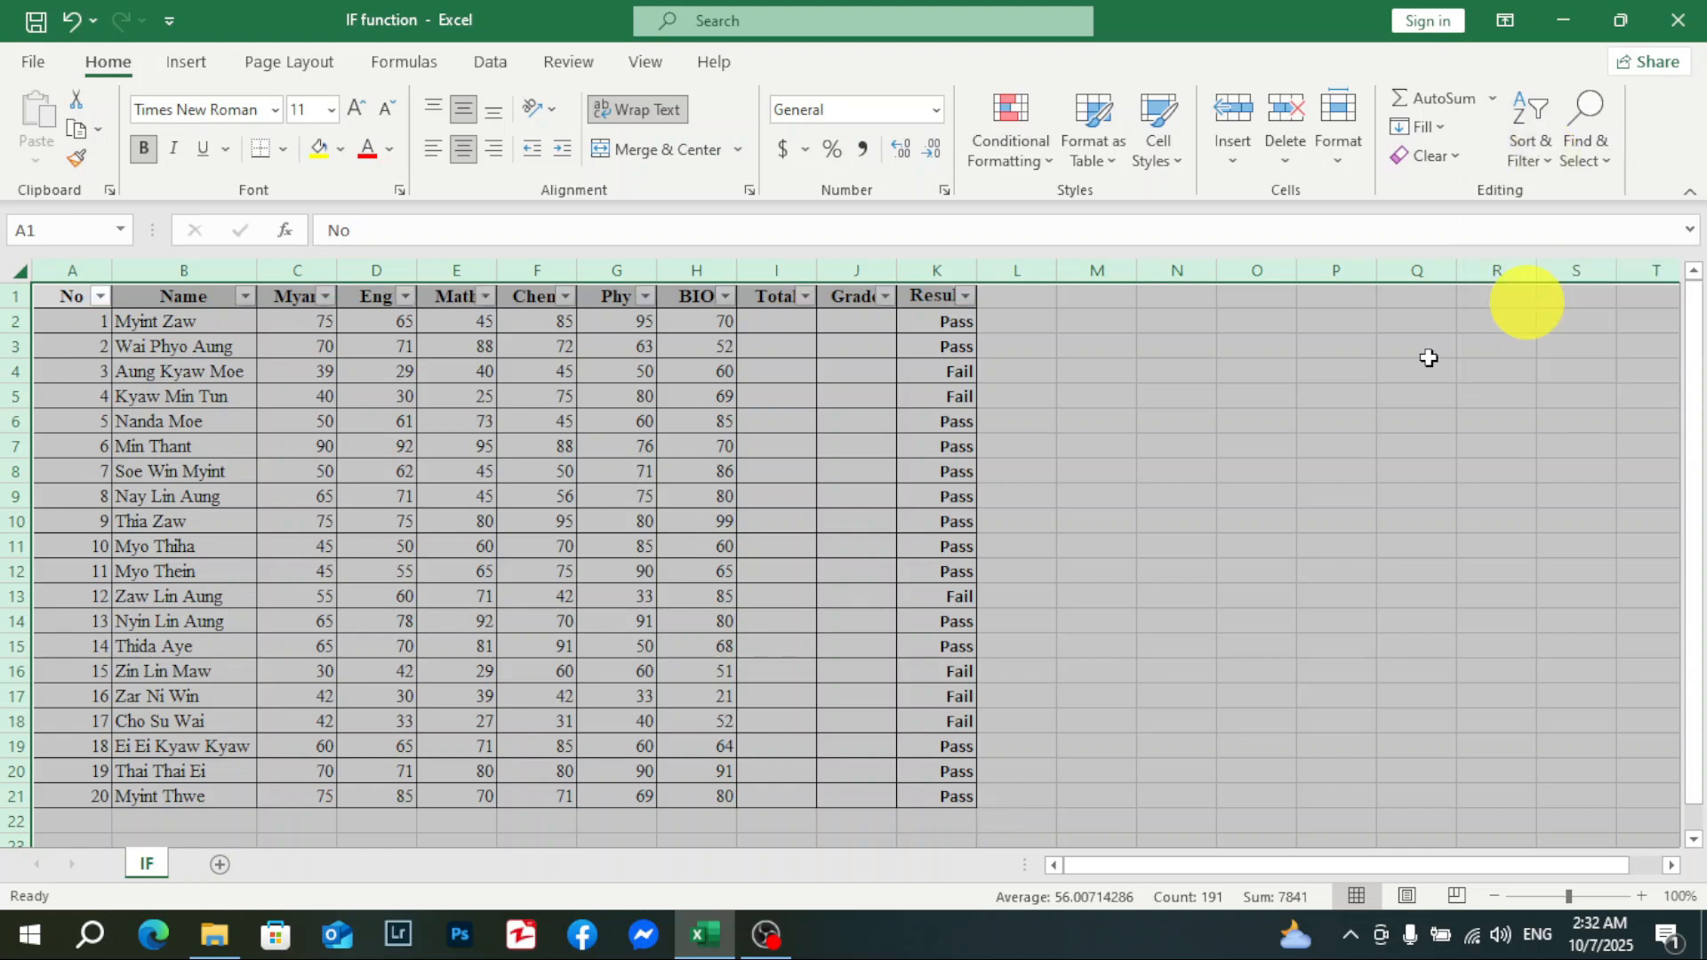
pyautogui.click(1113, 467)
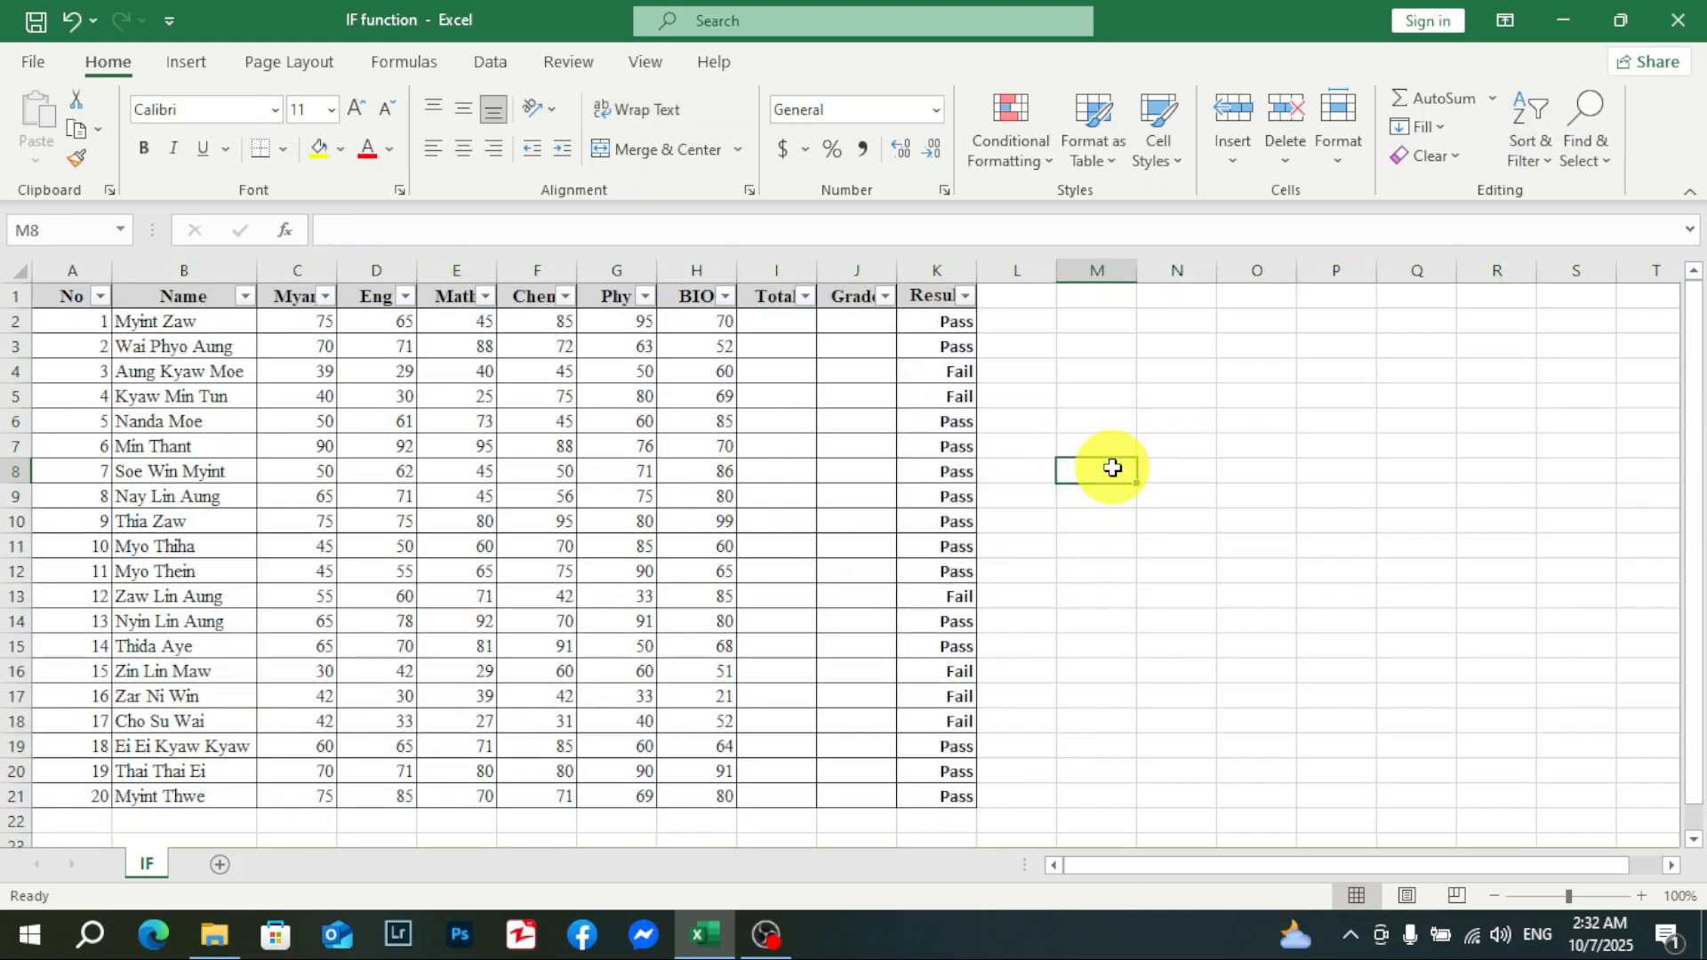
# Step: Filter the Result column to show only the Fail rows
pyautogui.click(967, 298)
pyautogui.click(725, 596)
pyautogui.click(724, 613)
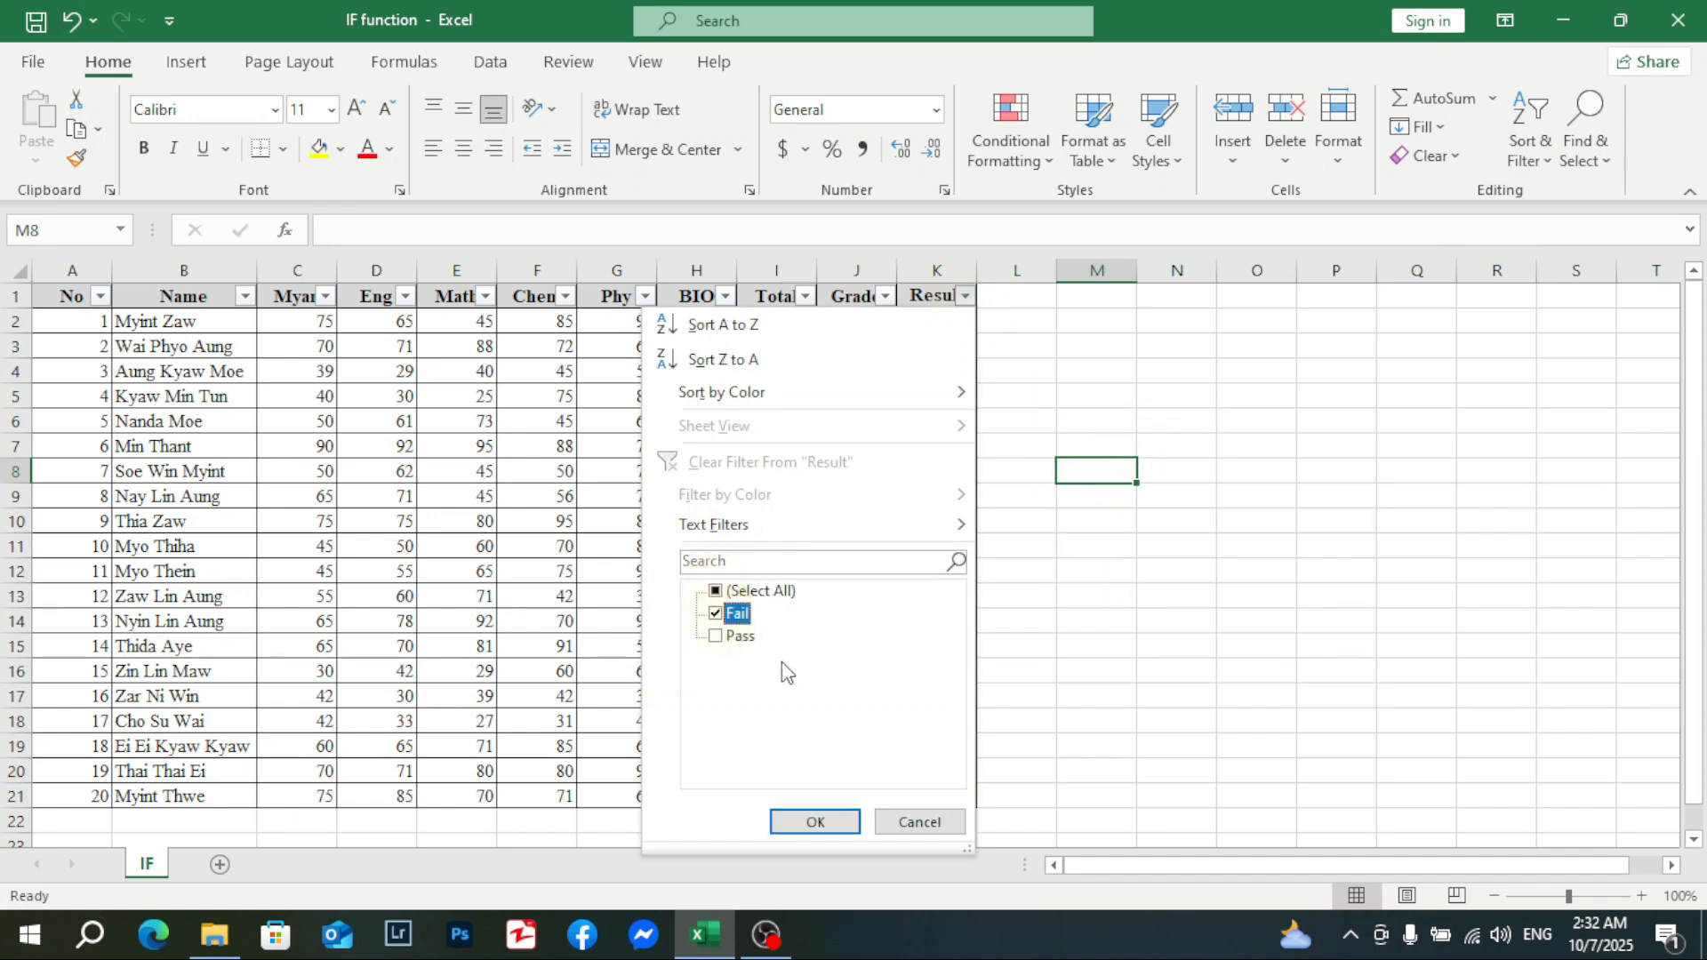
pyautogui.click(828, 821)
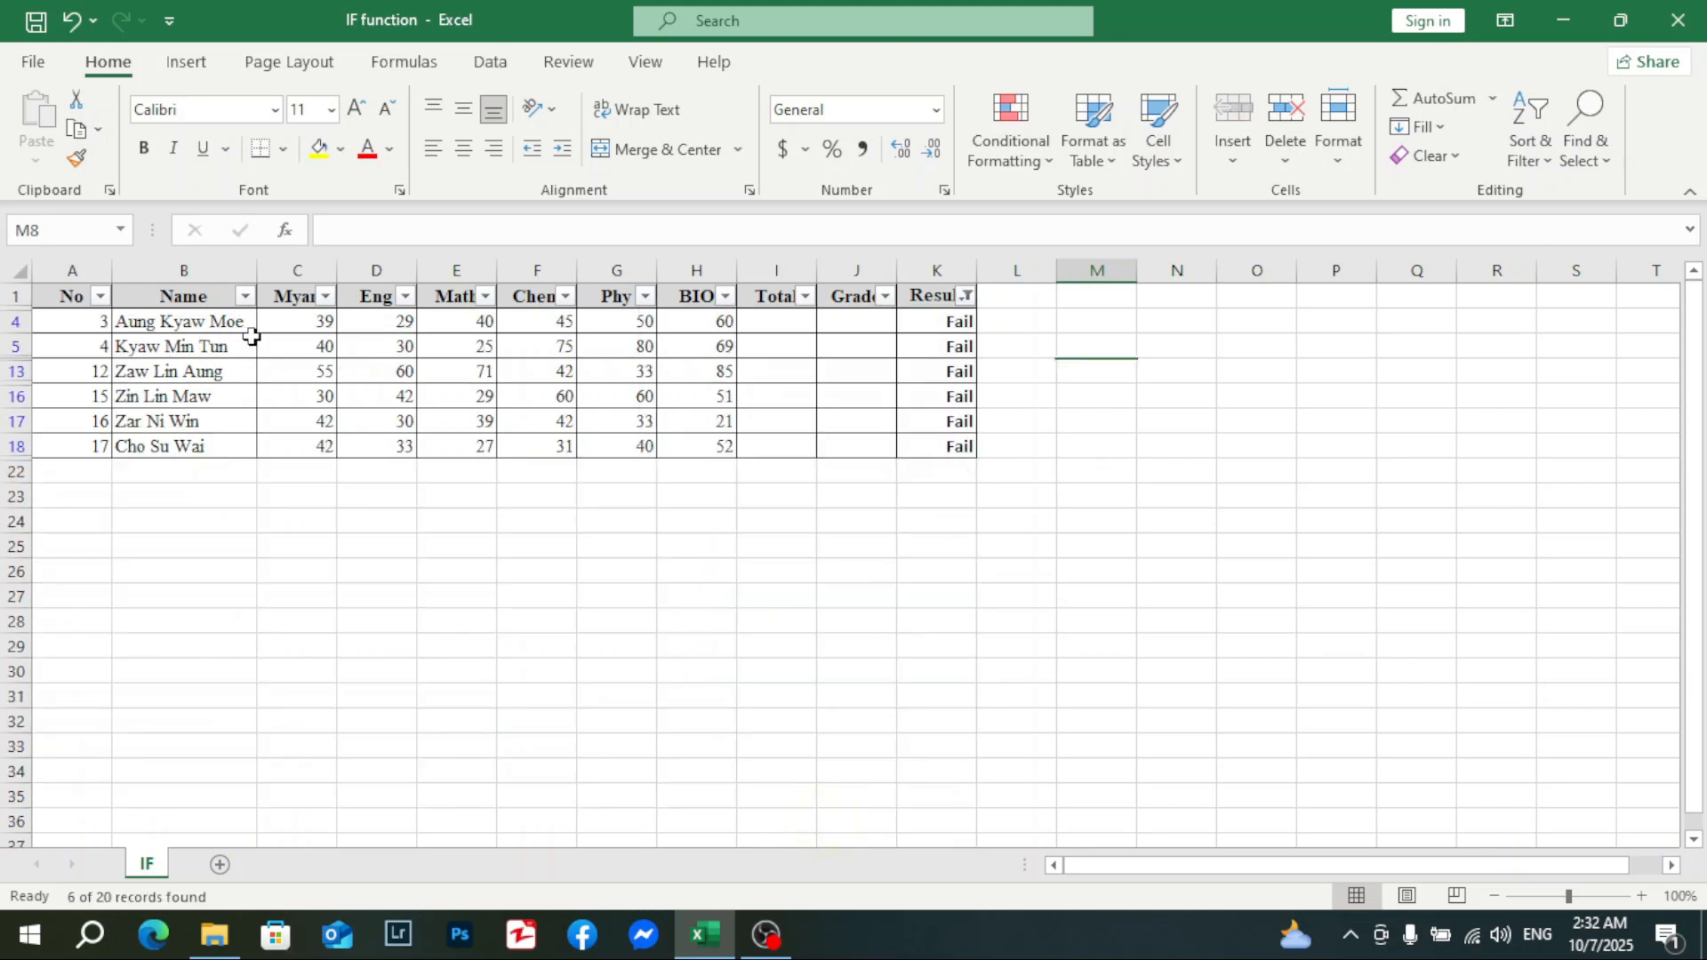
# Step: Examine the failing students' subject marks for values below 40 that explain their Result
pyautogui.click(317, 322)
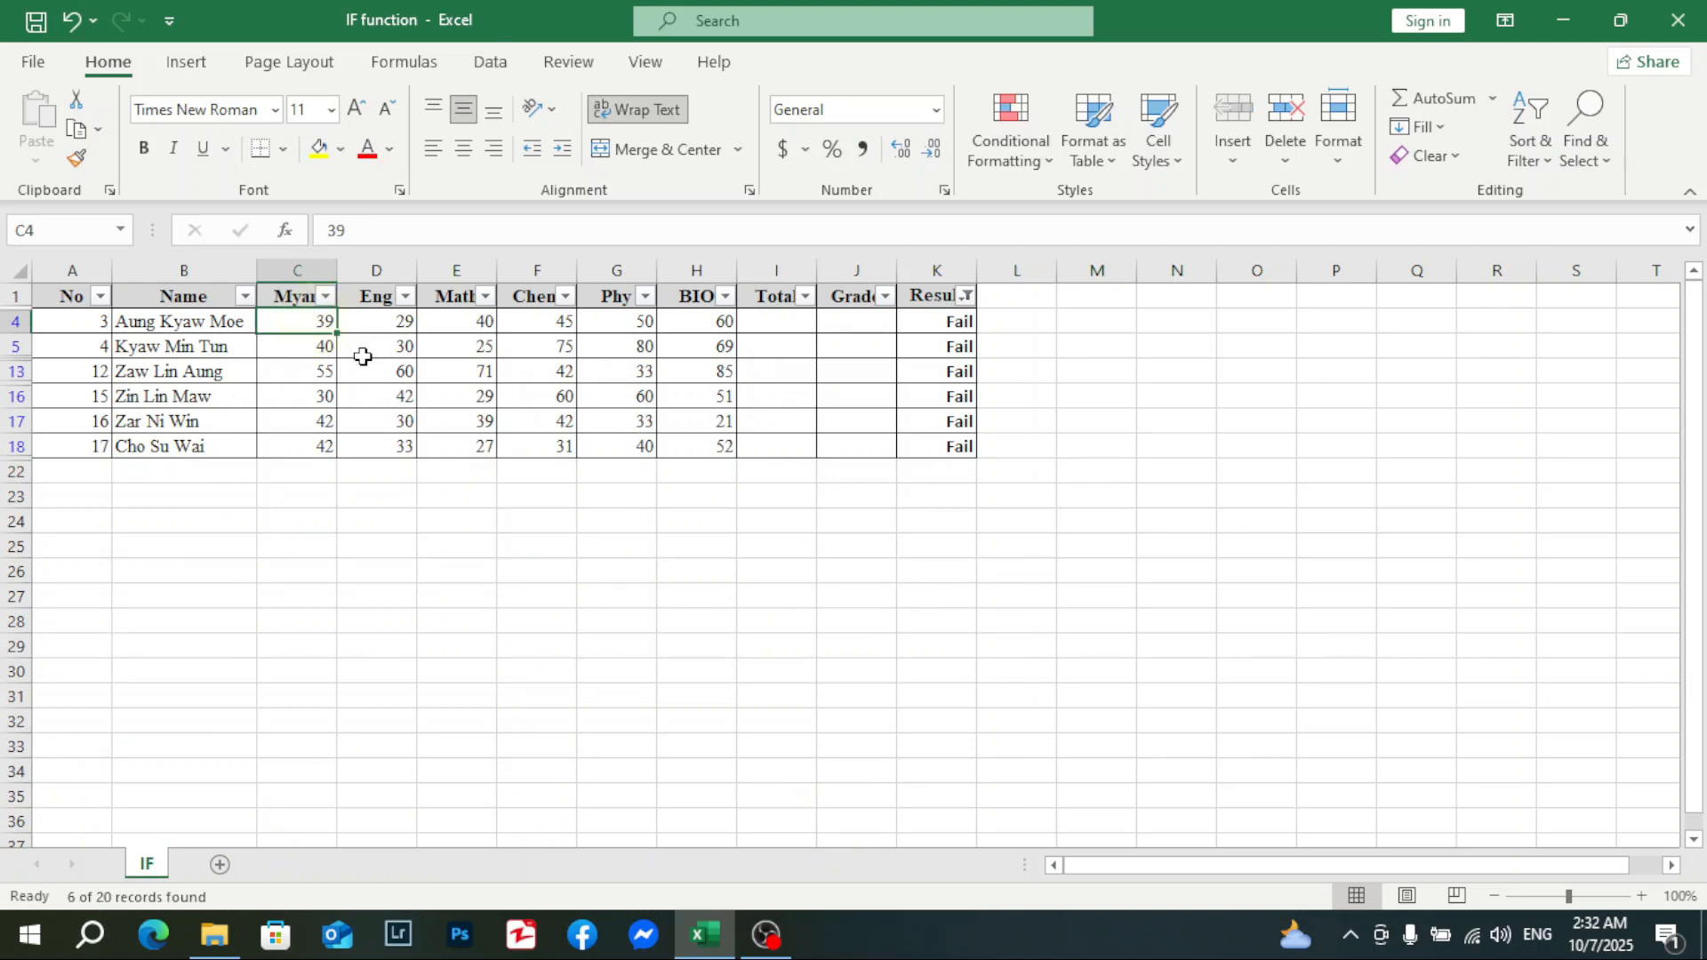
pyautogui.click(381, 323)
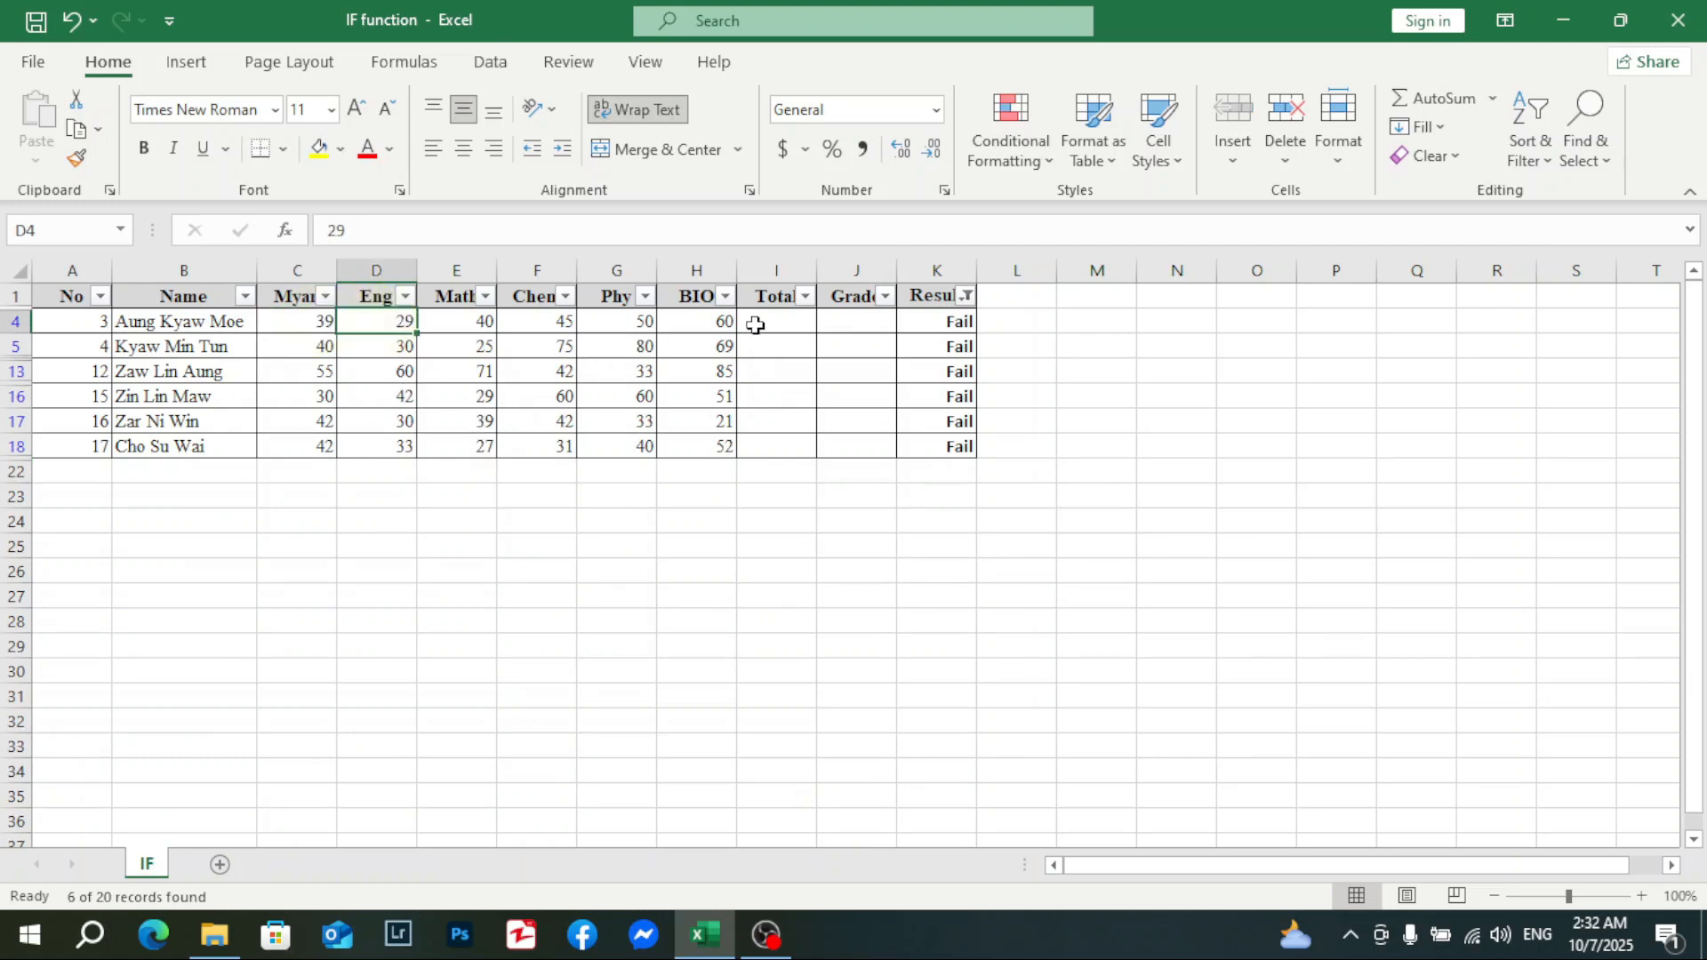
pyautogui.click(944, 323)
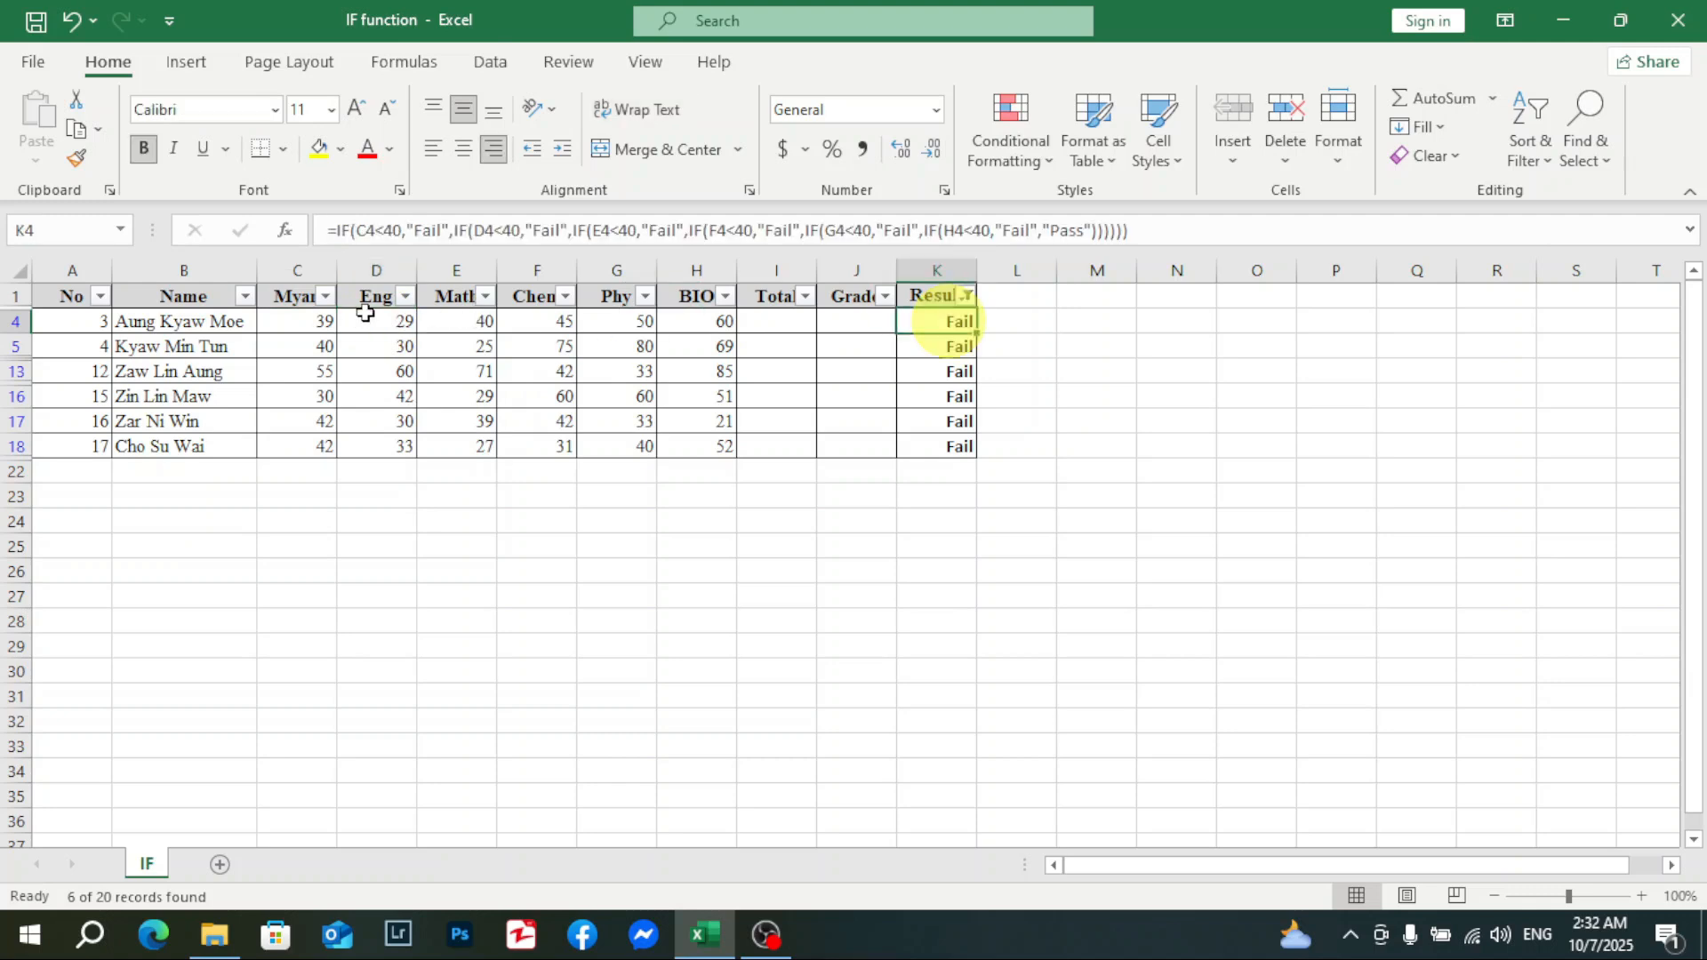
pyautogui.click(302, 320)
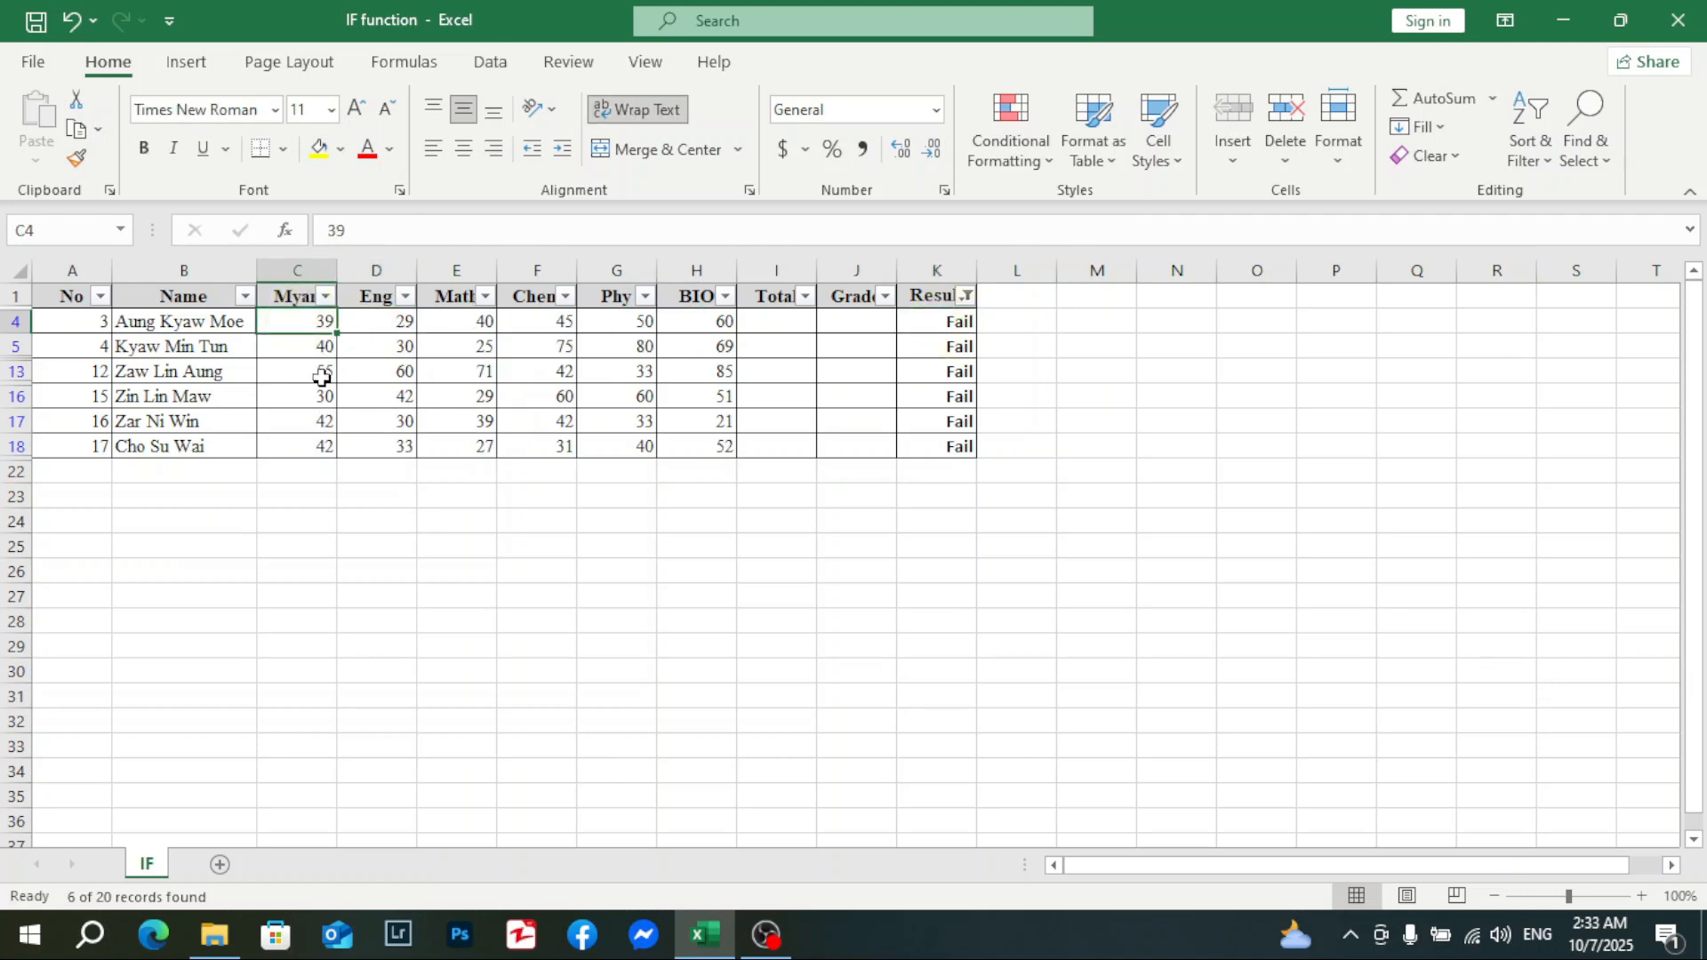
pyautogui.click(392, 349)
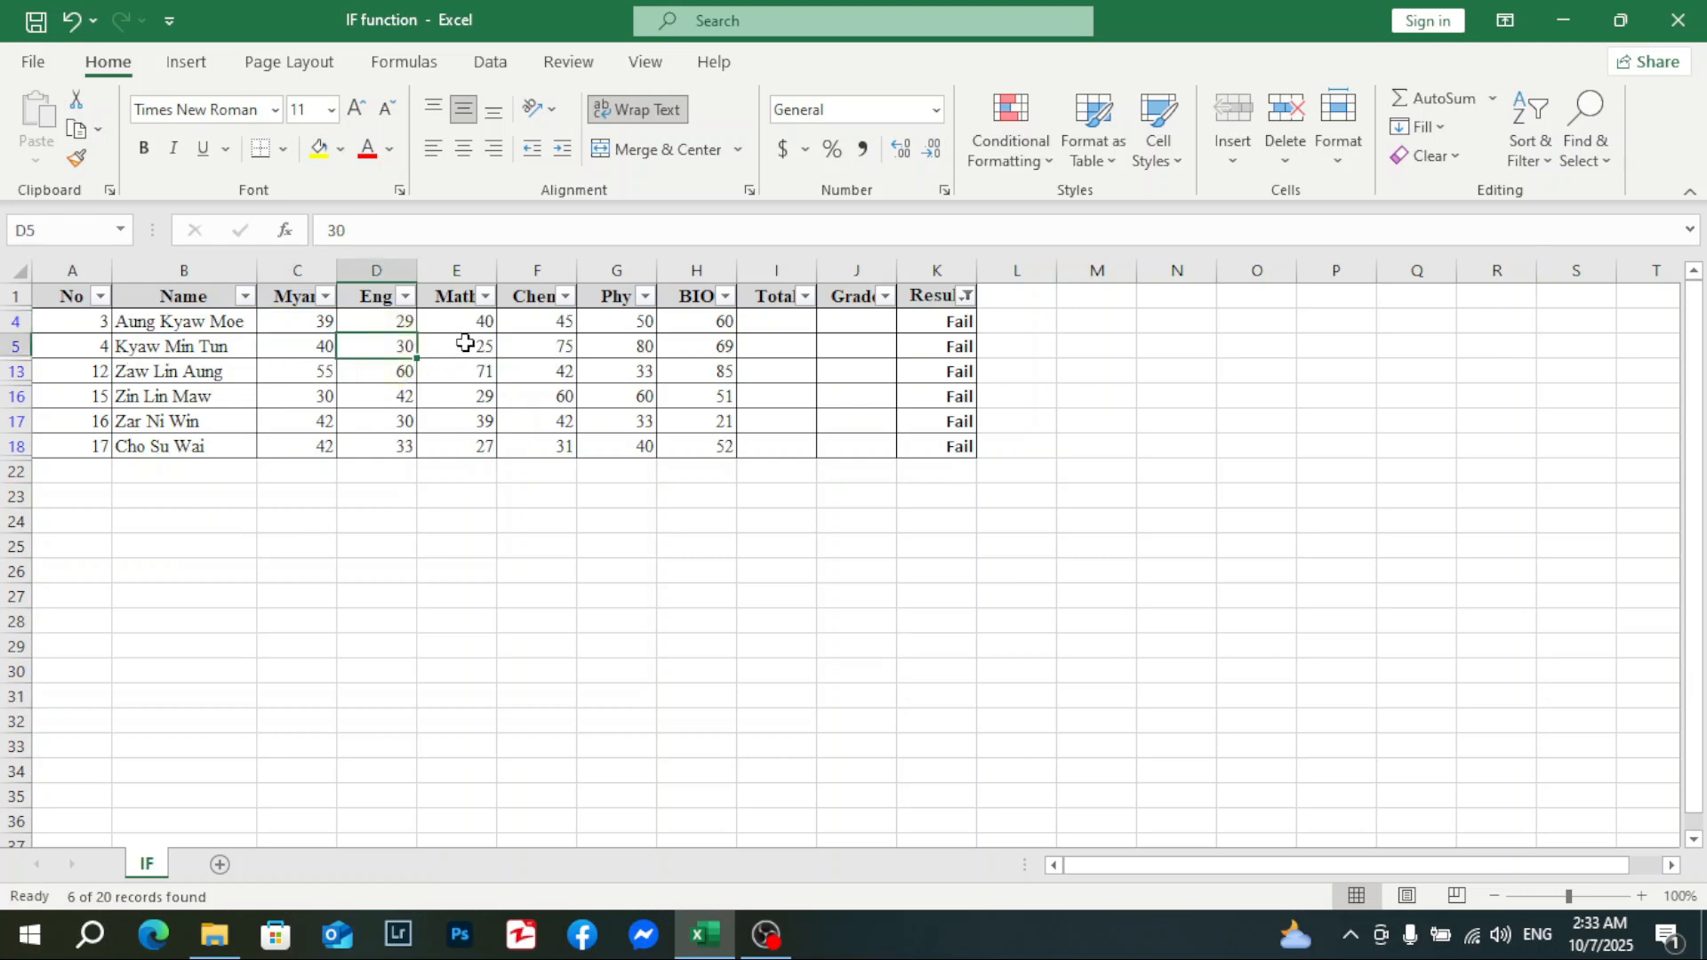
pyautogui.click(465, 345)
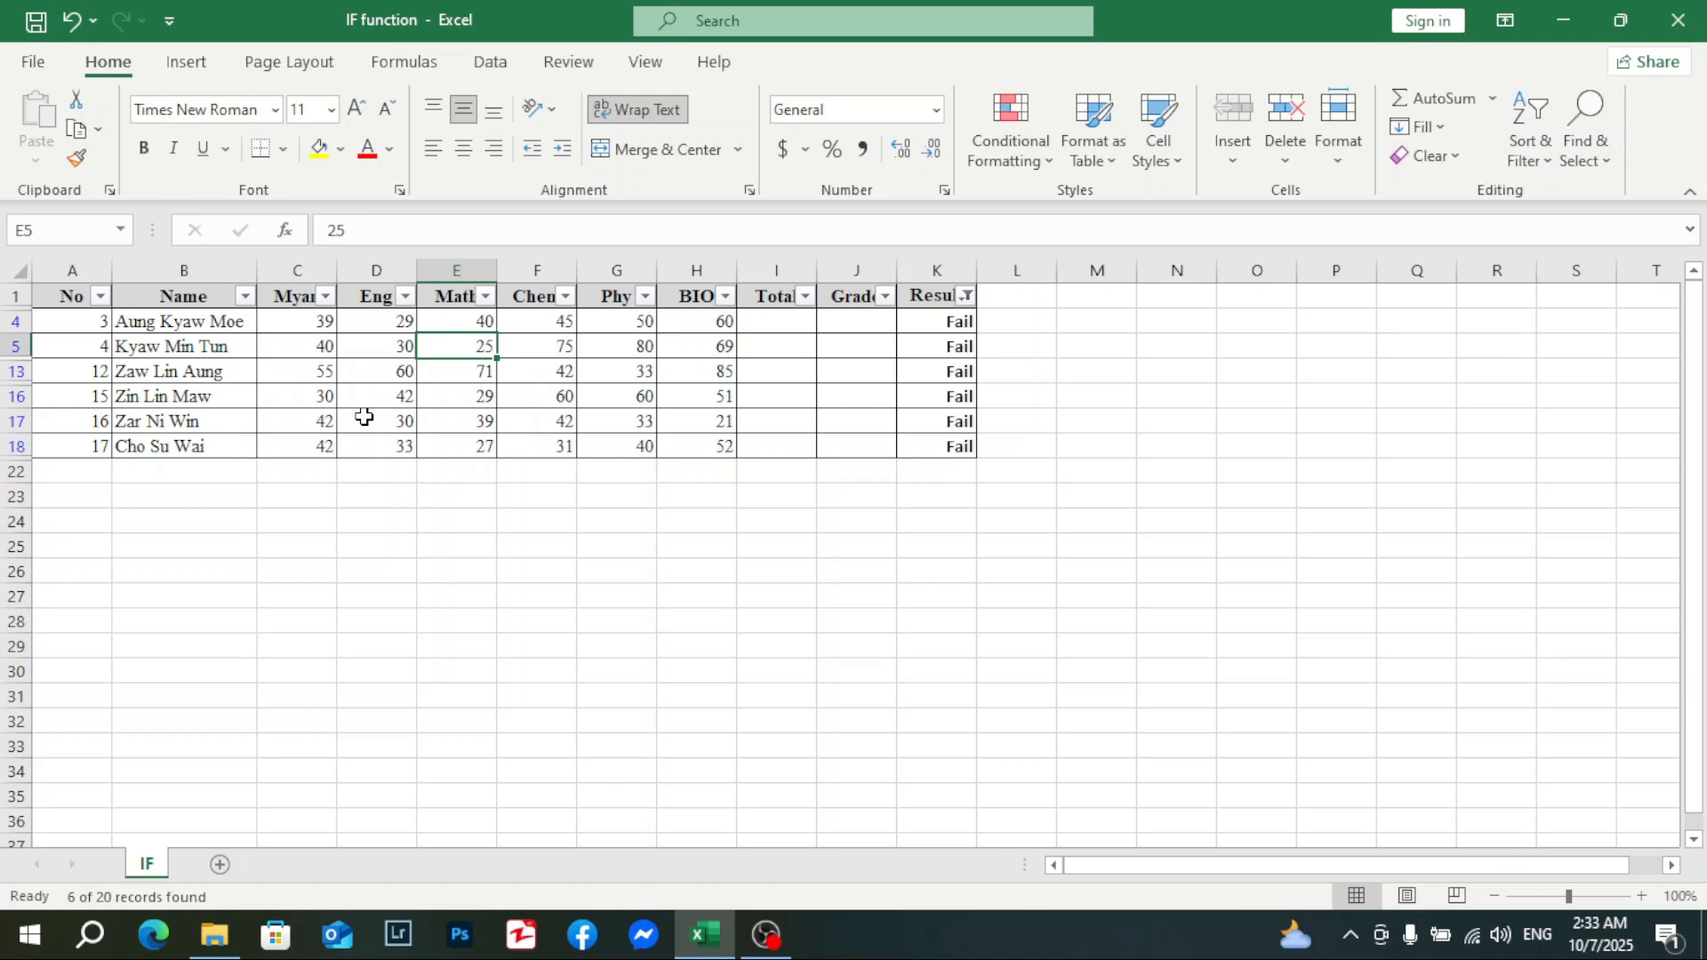
pyautogui.click(295, 373)
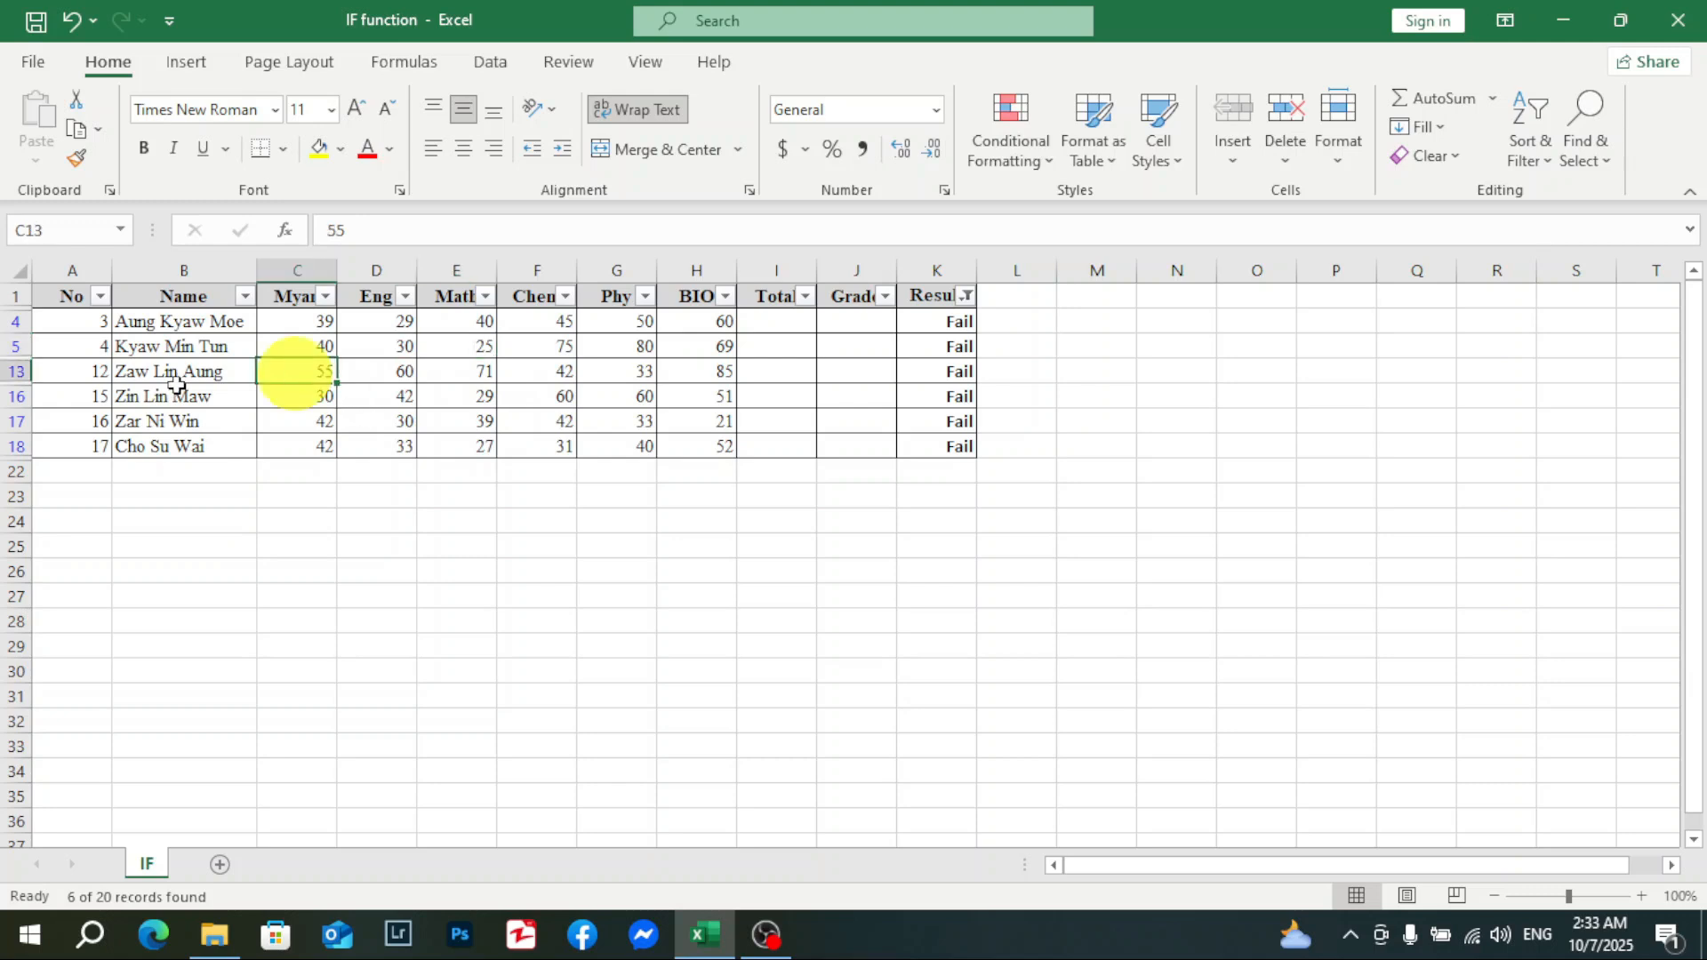
pyautogui.click(480, 375)
pyautogui.click(625, 400)
pyautogui.click(659, 424)
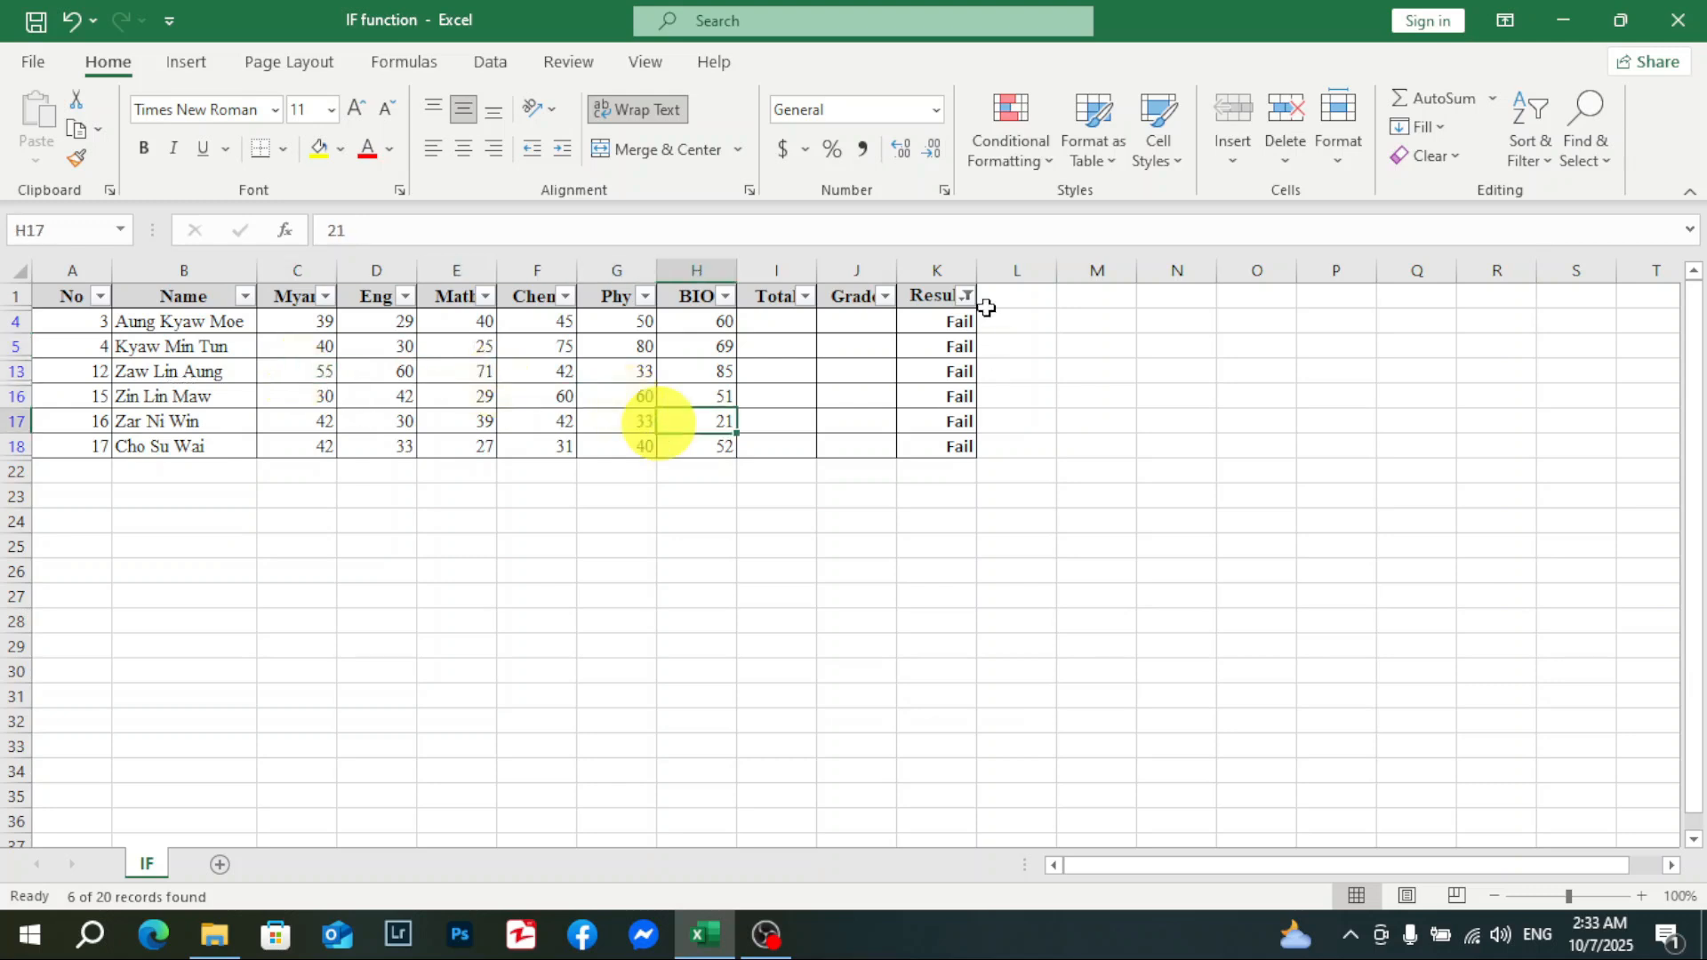
# Step: Include the Pass rows in the Result column's filter
pyautogui.click(966, 295)
pyautogui.click(716, 634)
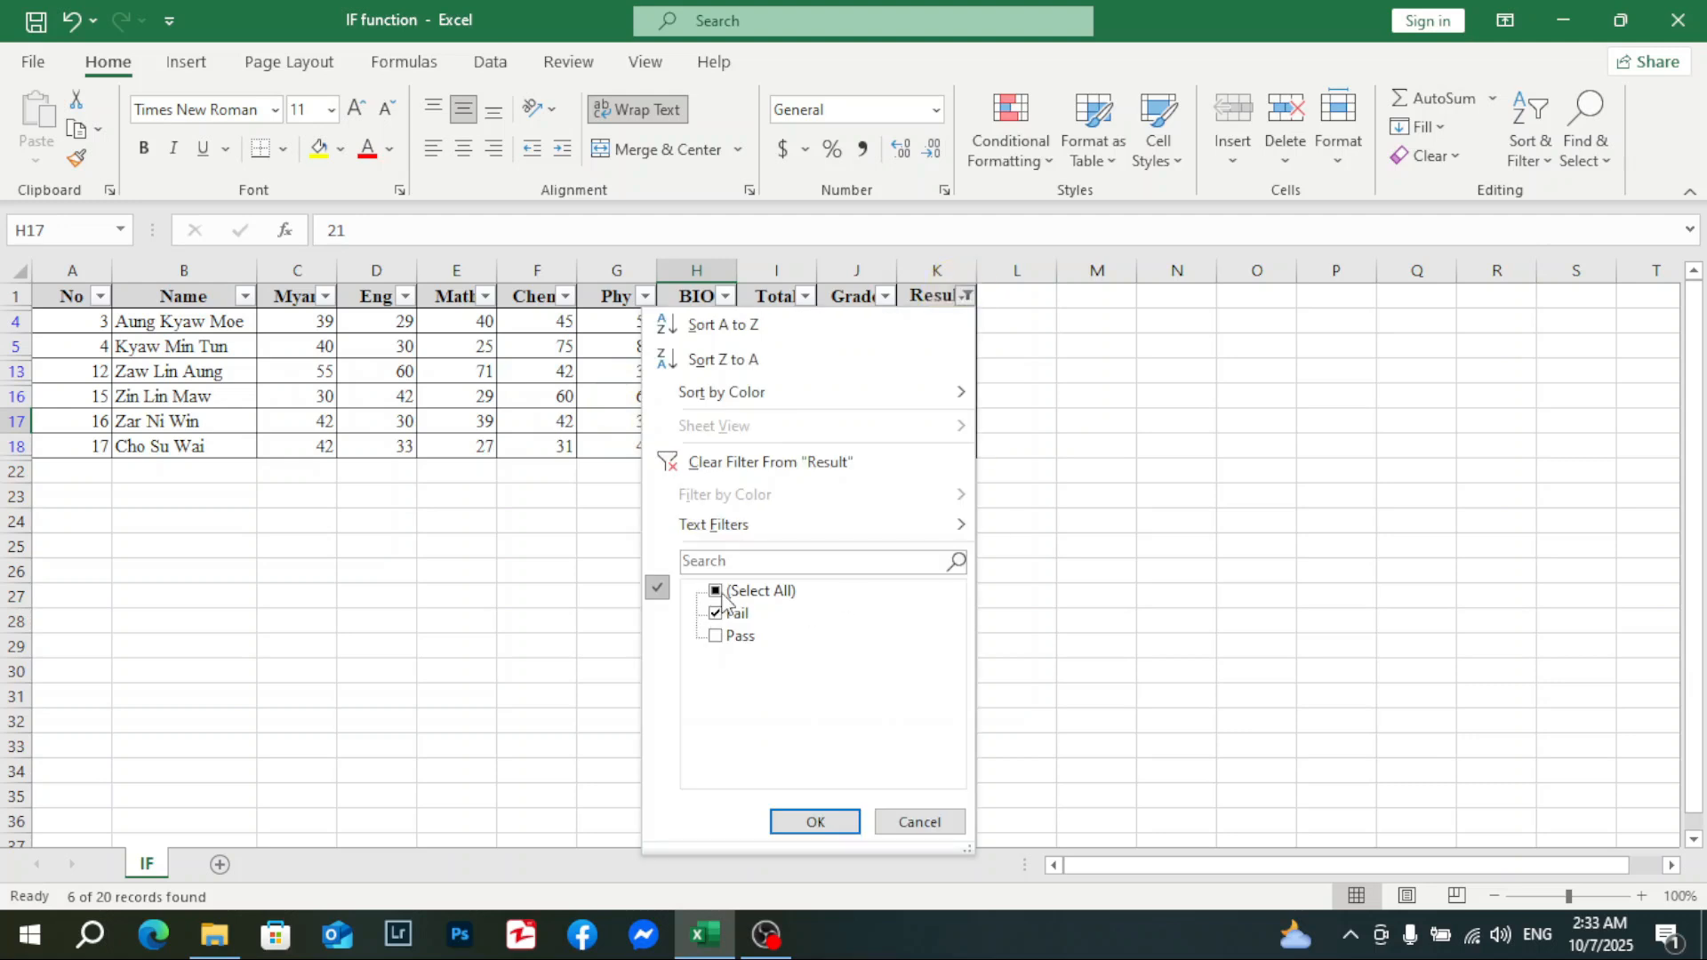
pyautogui.click(817, 823)
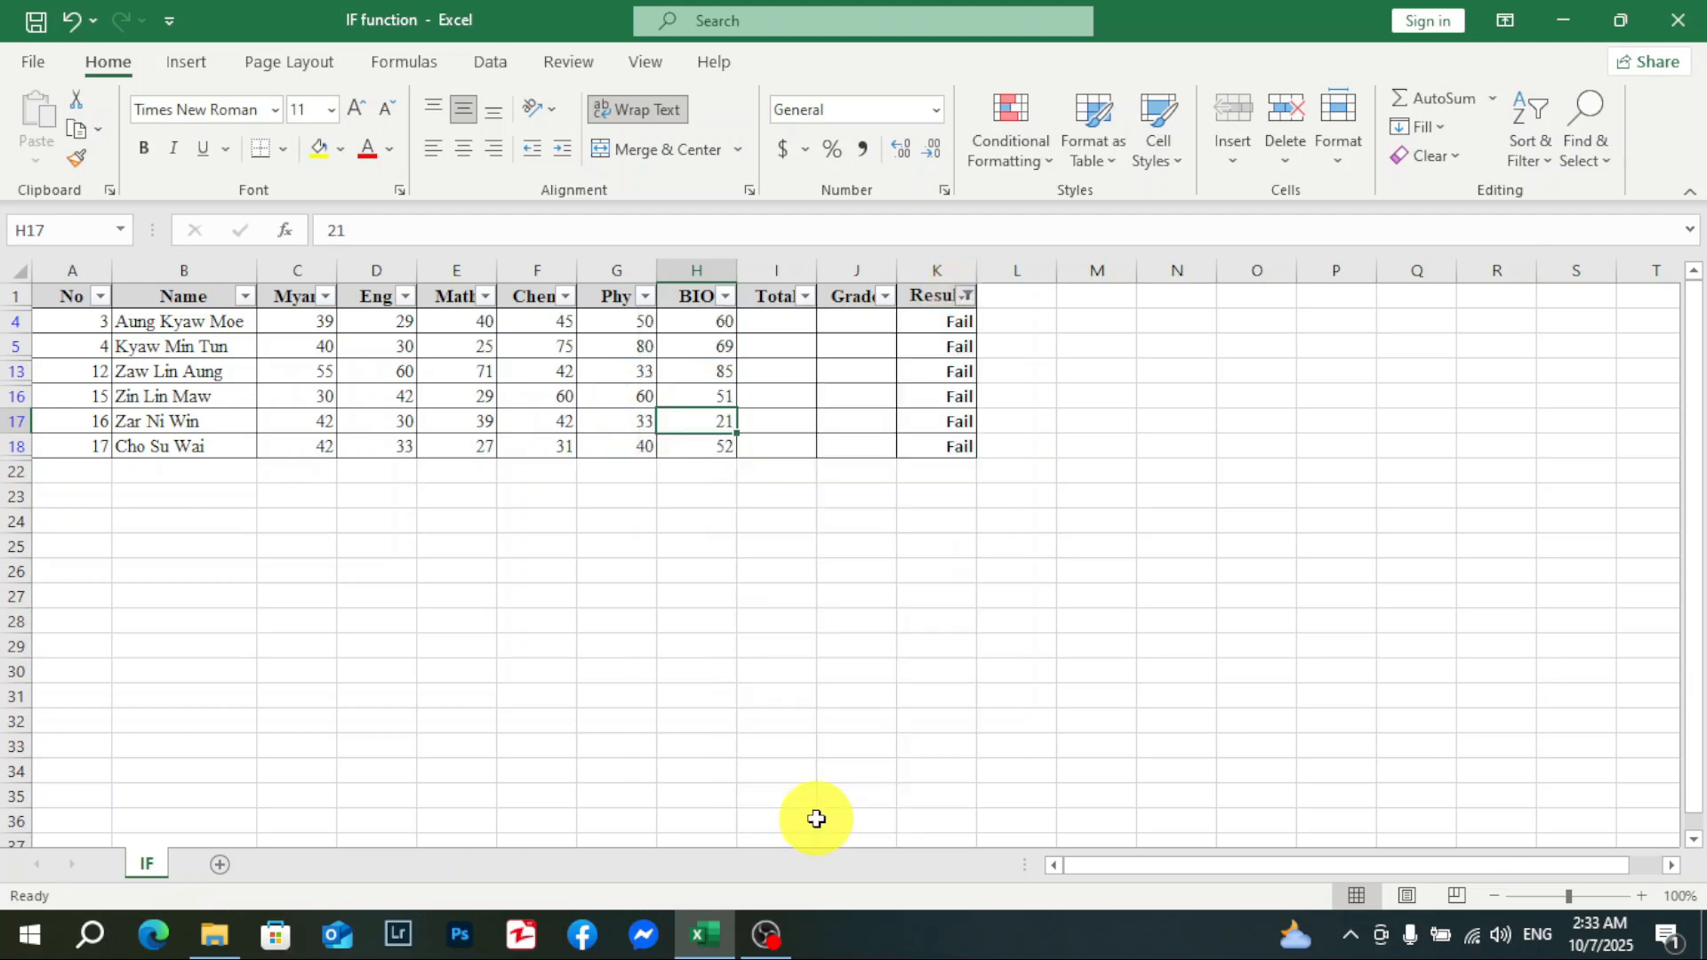
# Step: Enter the formula =SUM(C2:H2) in I2 to total the first student's six subject marks
pyautogui.click(778, 322)
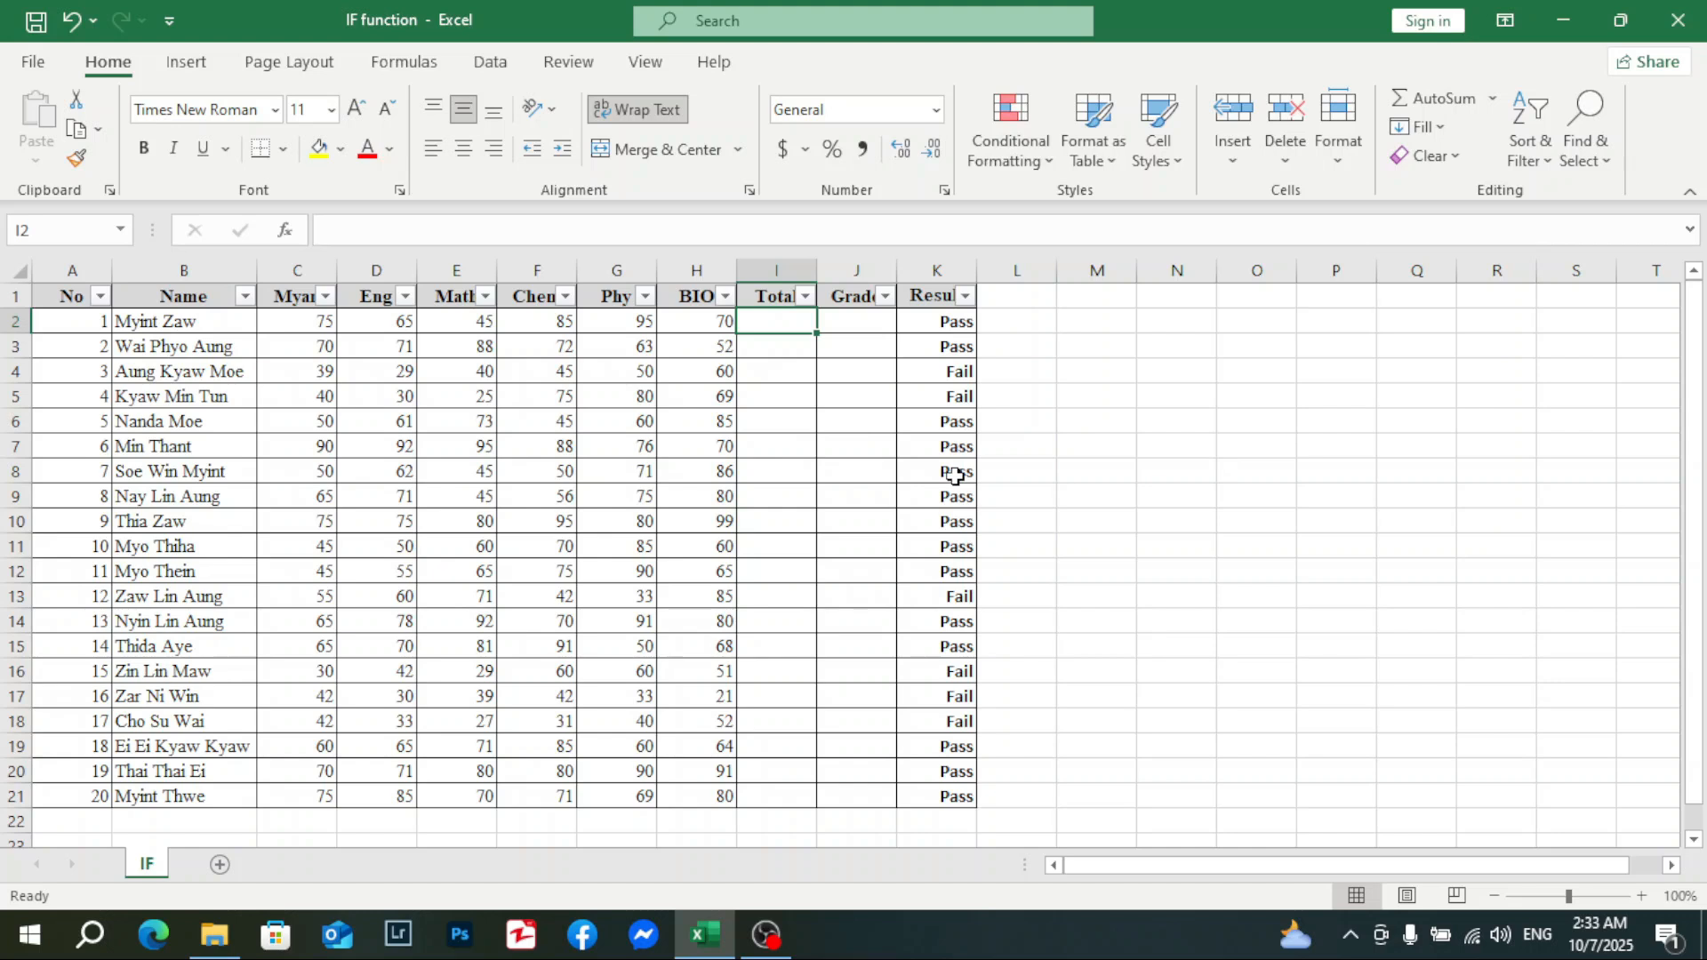
pyautogui.write('=')
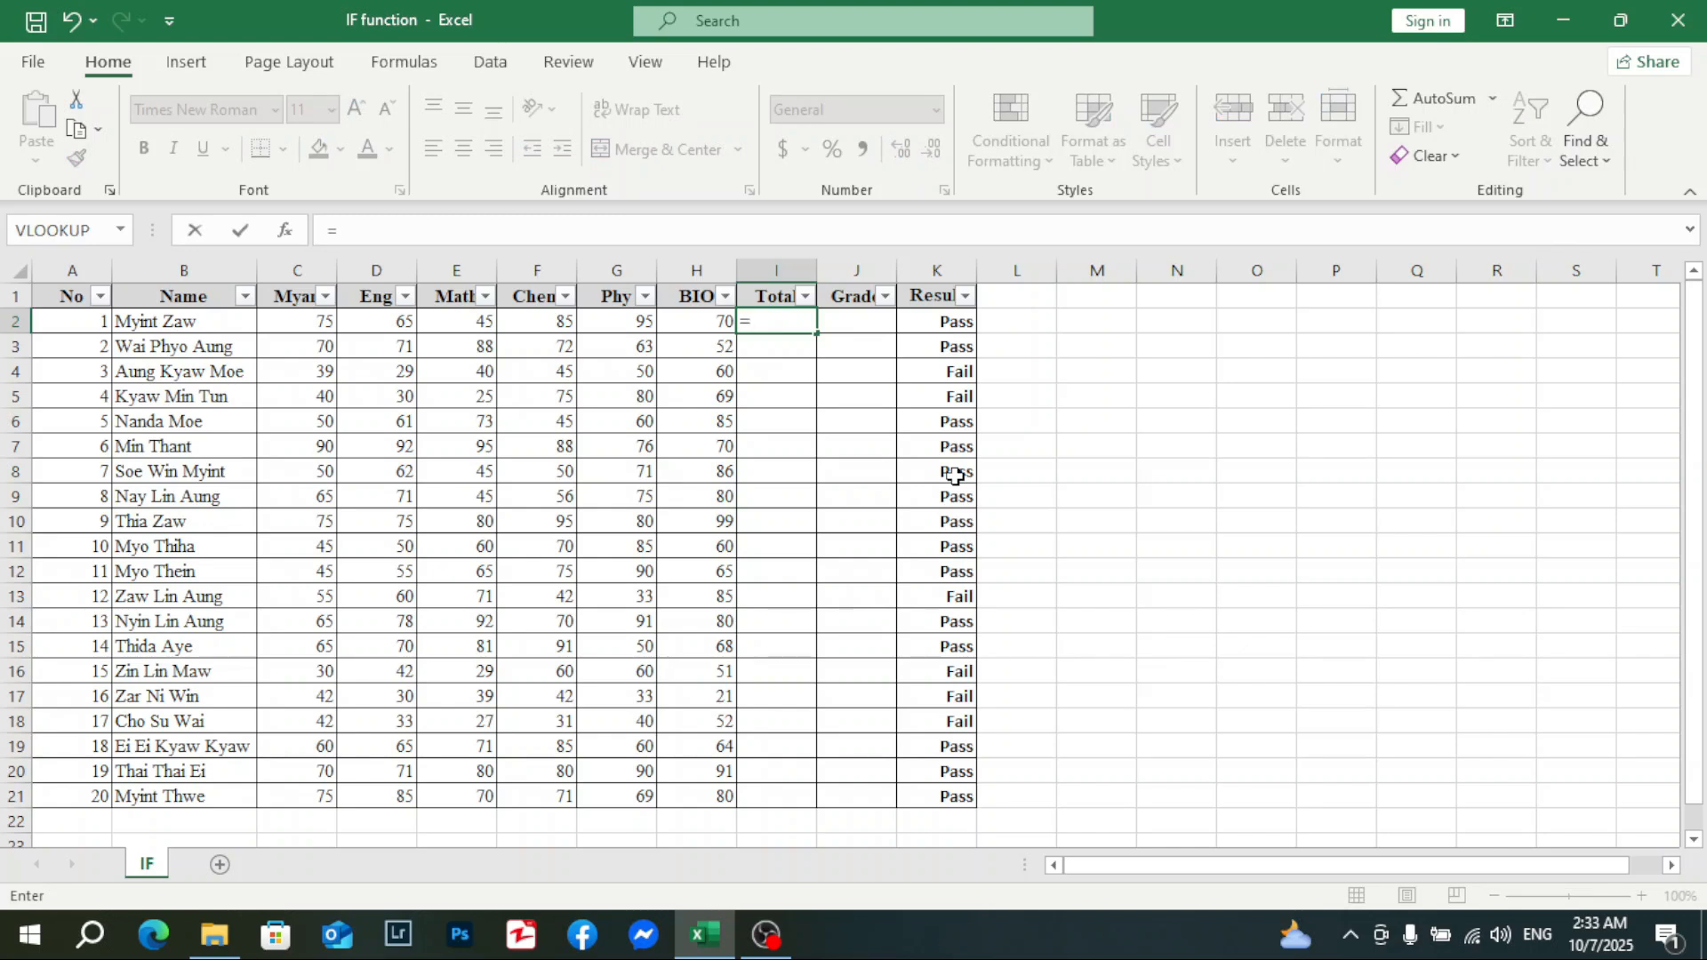
pyautogui.write('Su')
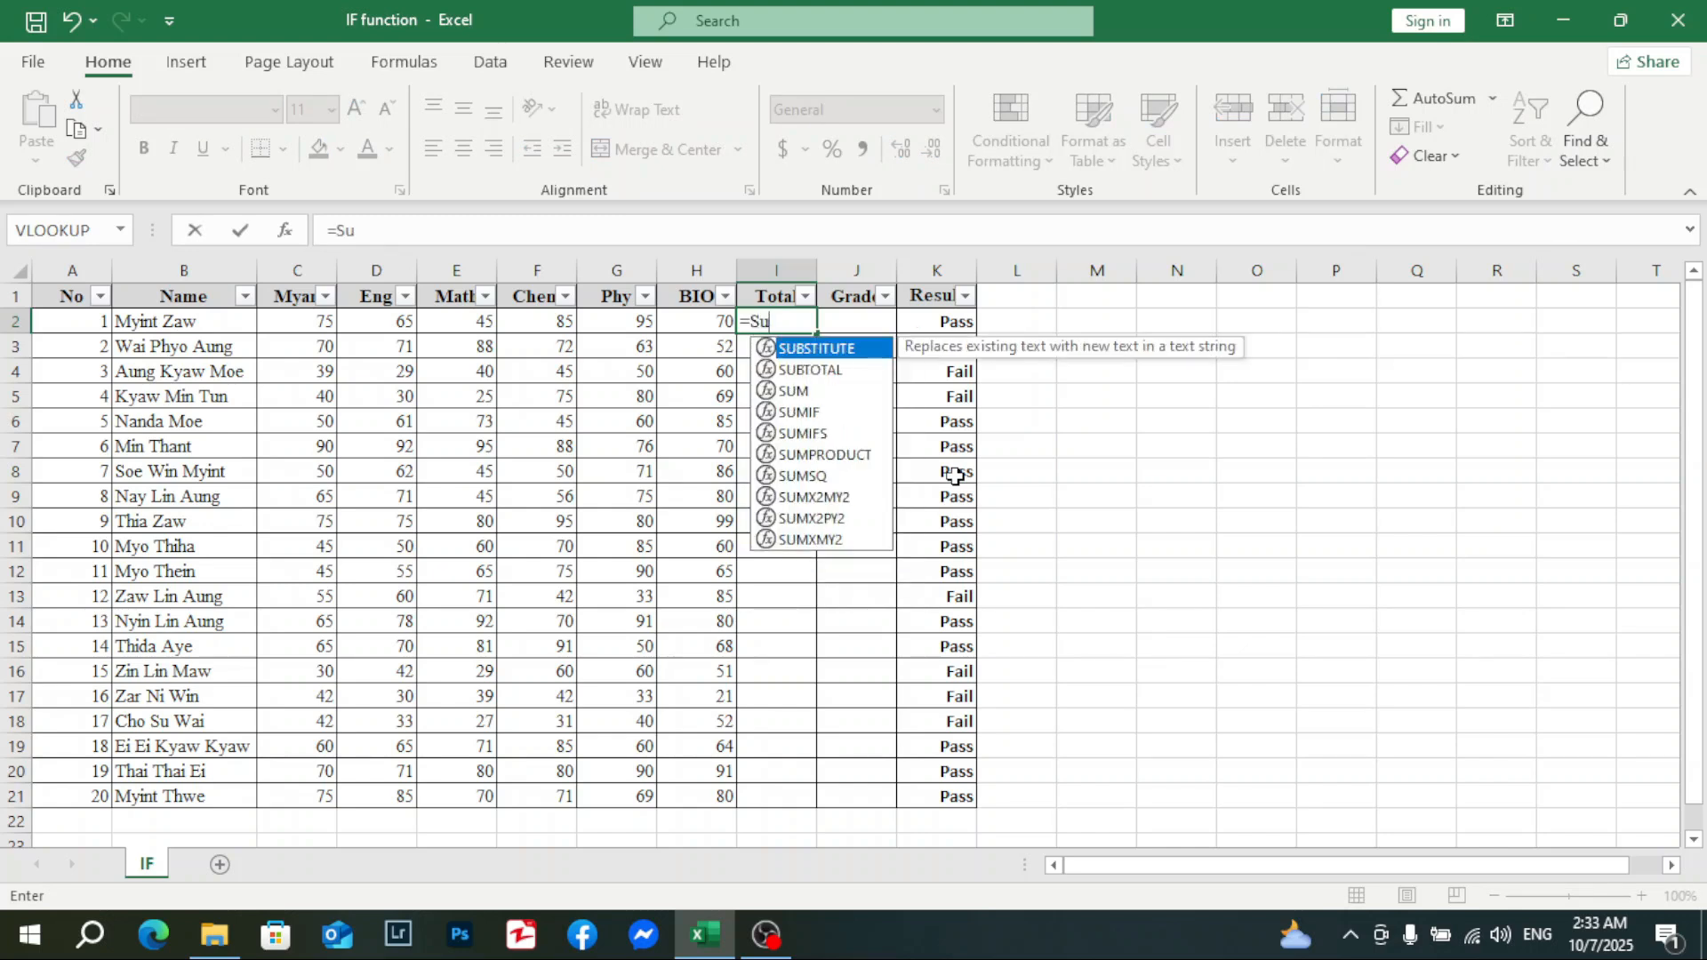
pyautogui.write('m')
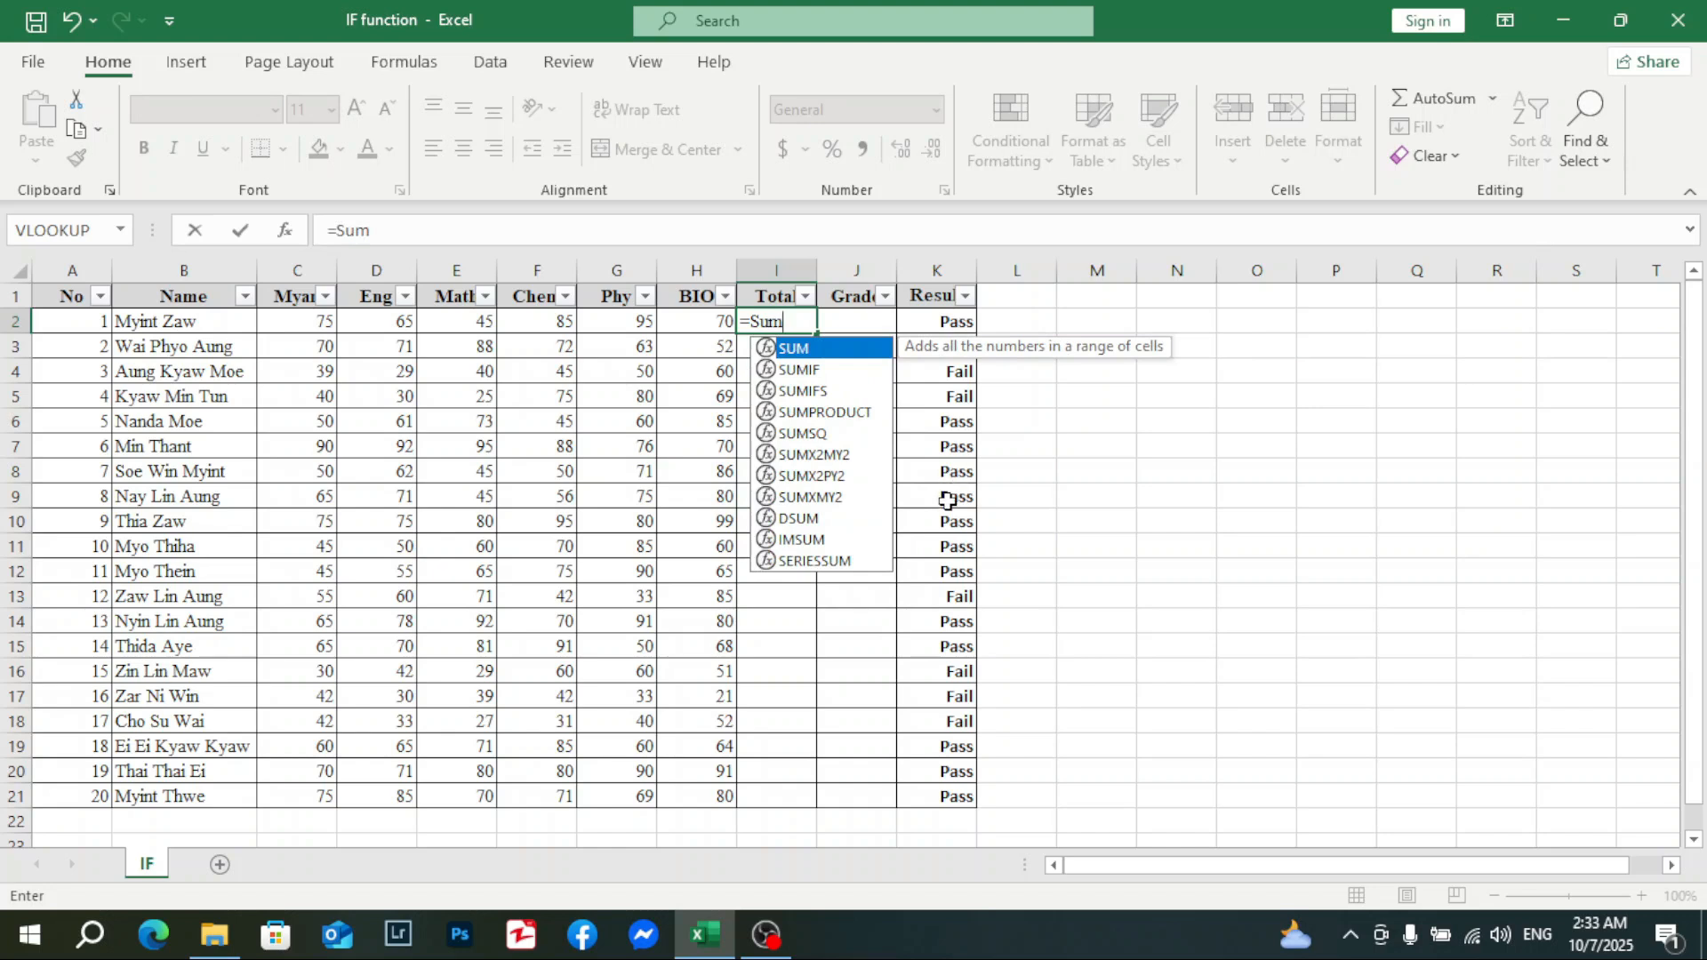
pyautogui.doubleClick(818, 351)
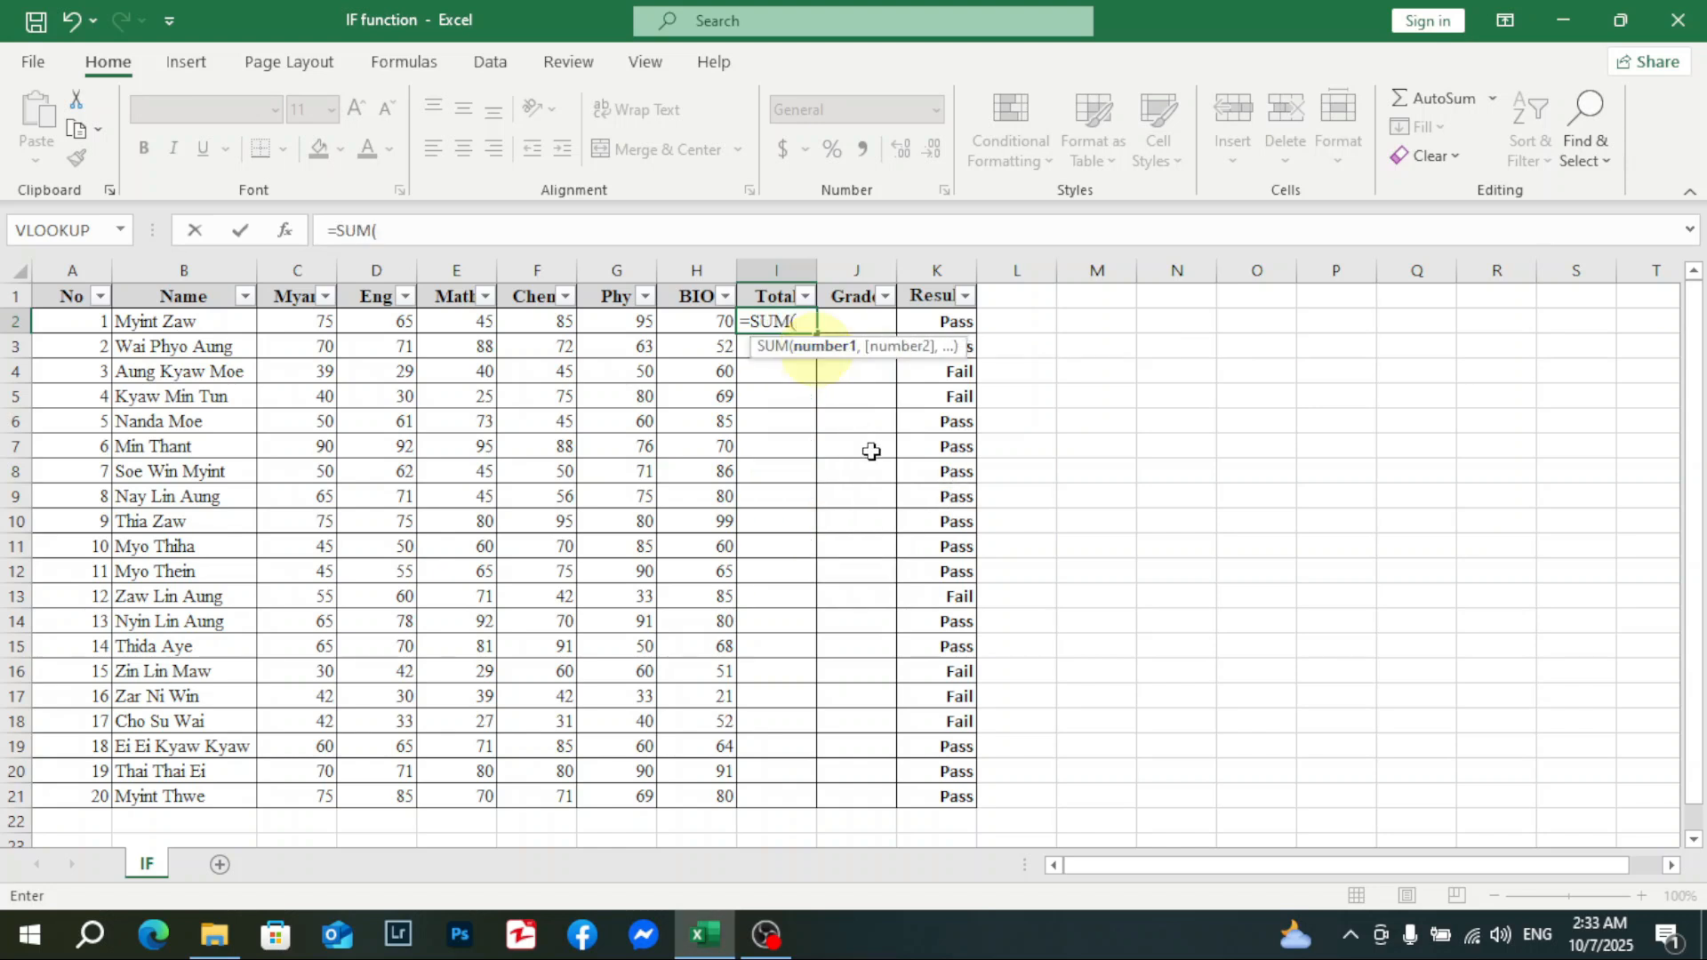
pyautogui.moveTo(293, 322); pyautogui.dragTo(705, 320)
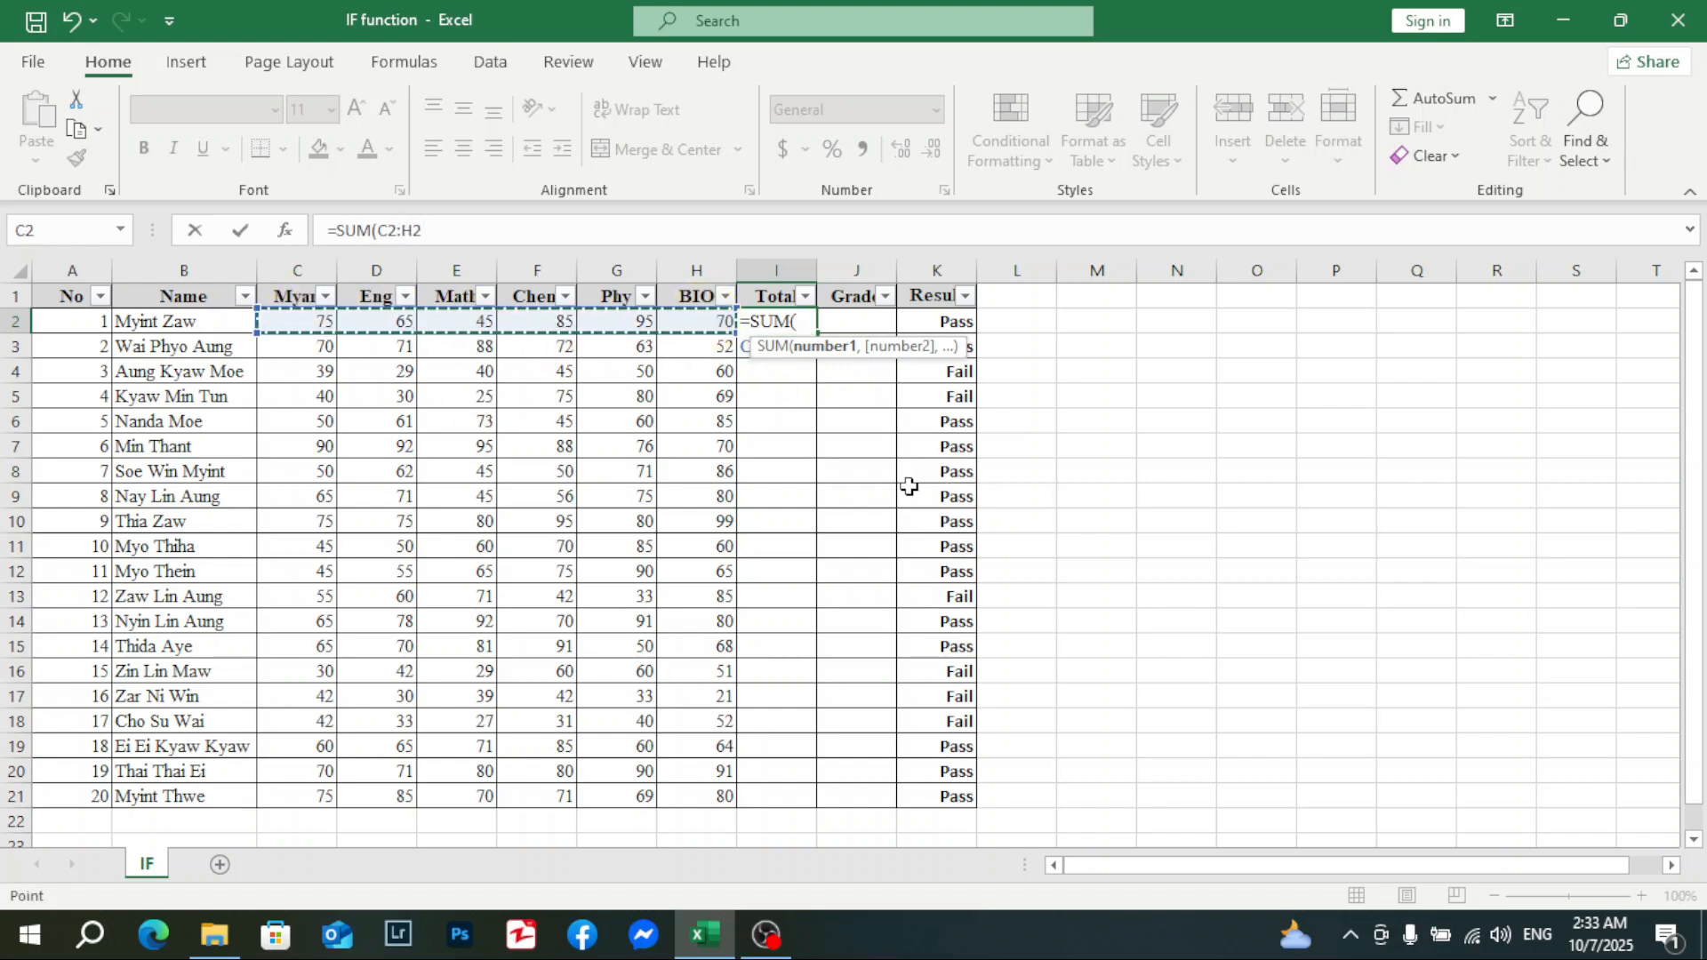
pyautogui.doubleClick(803, 320)
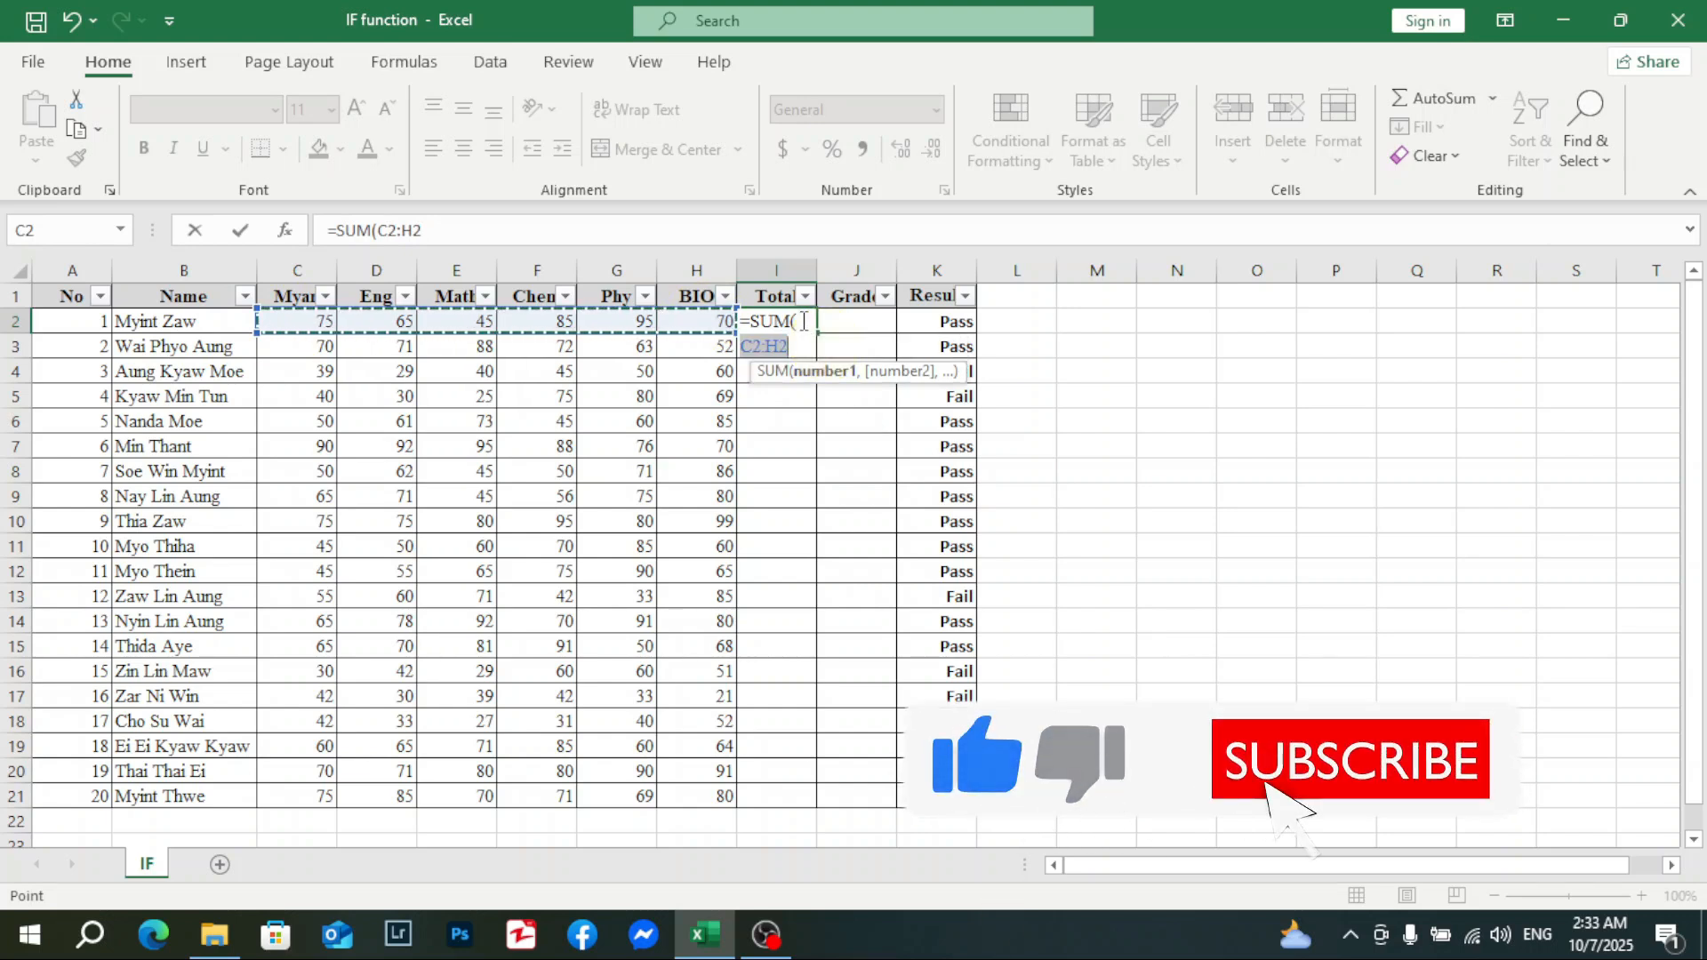
pyautogui.click(803, 348)
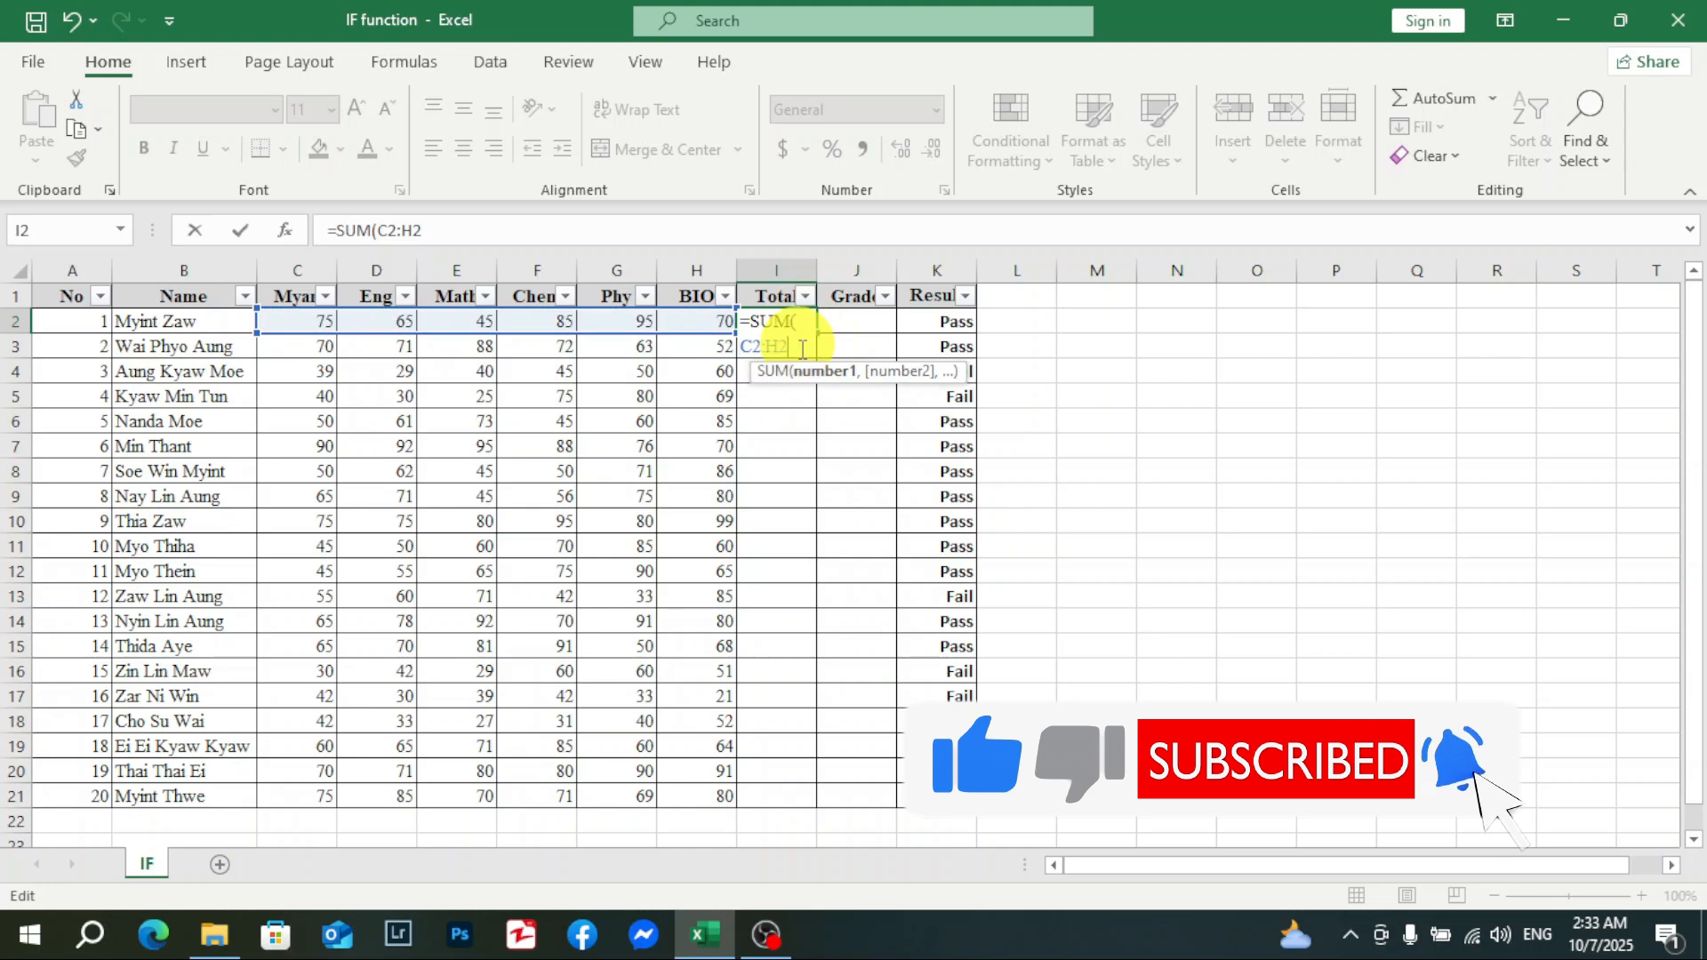
pyautogui.write(')')
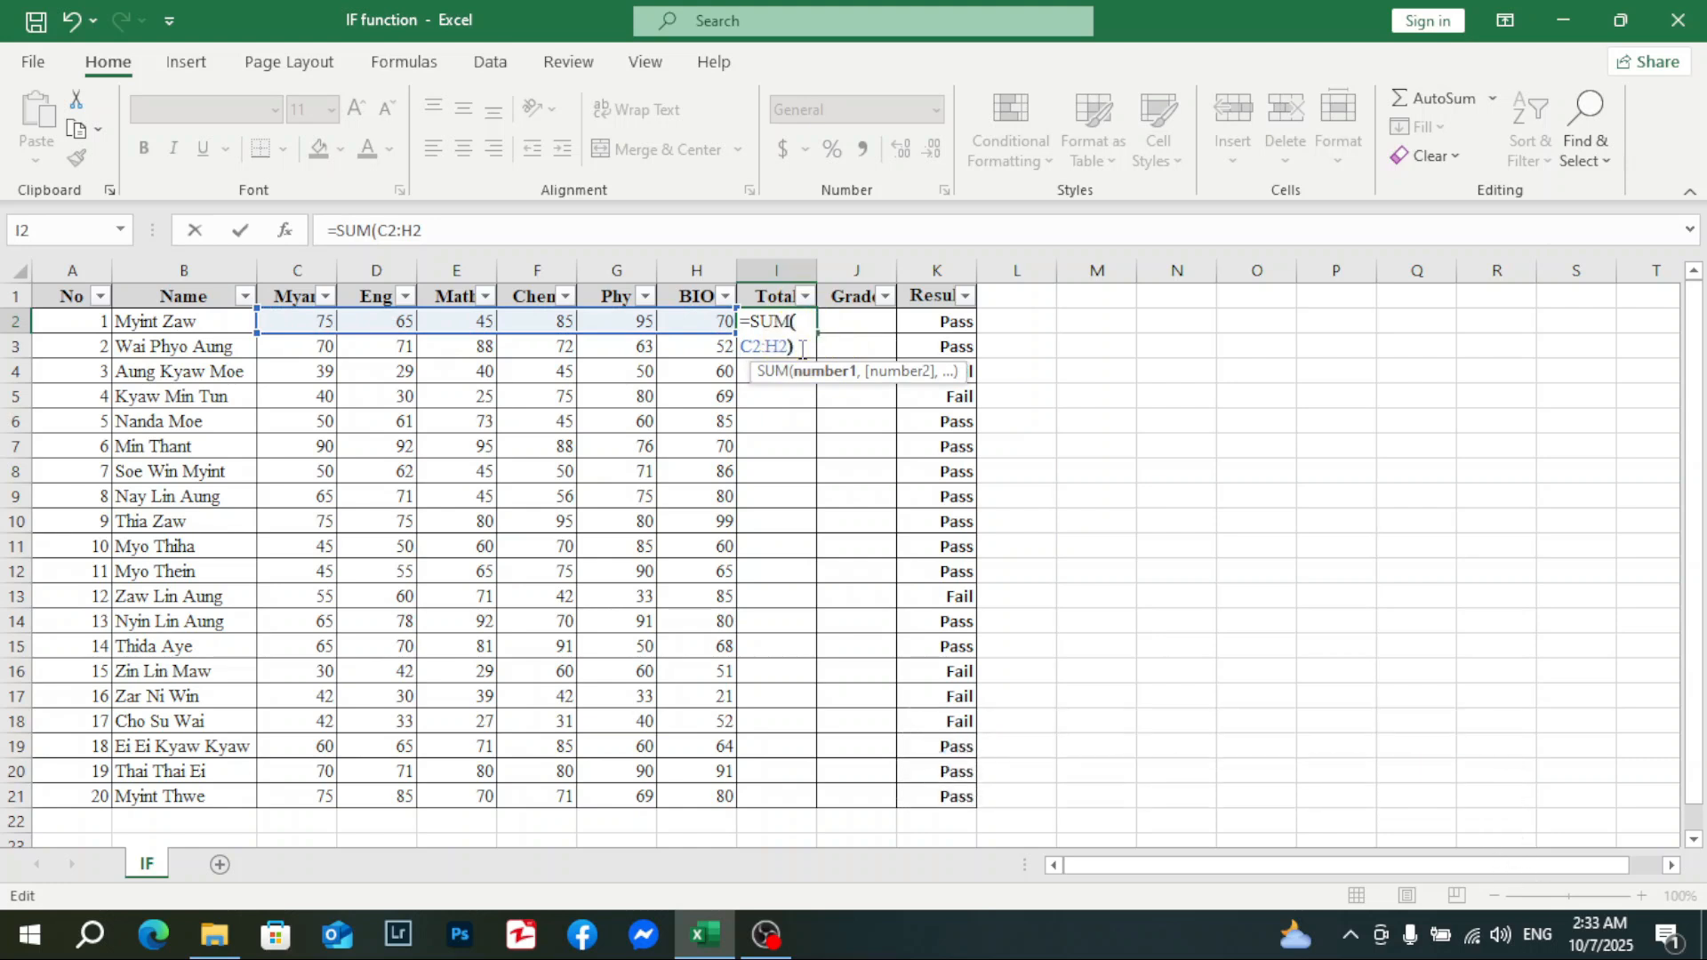
pyautogui.press('Return')
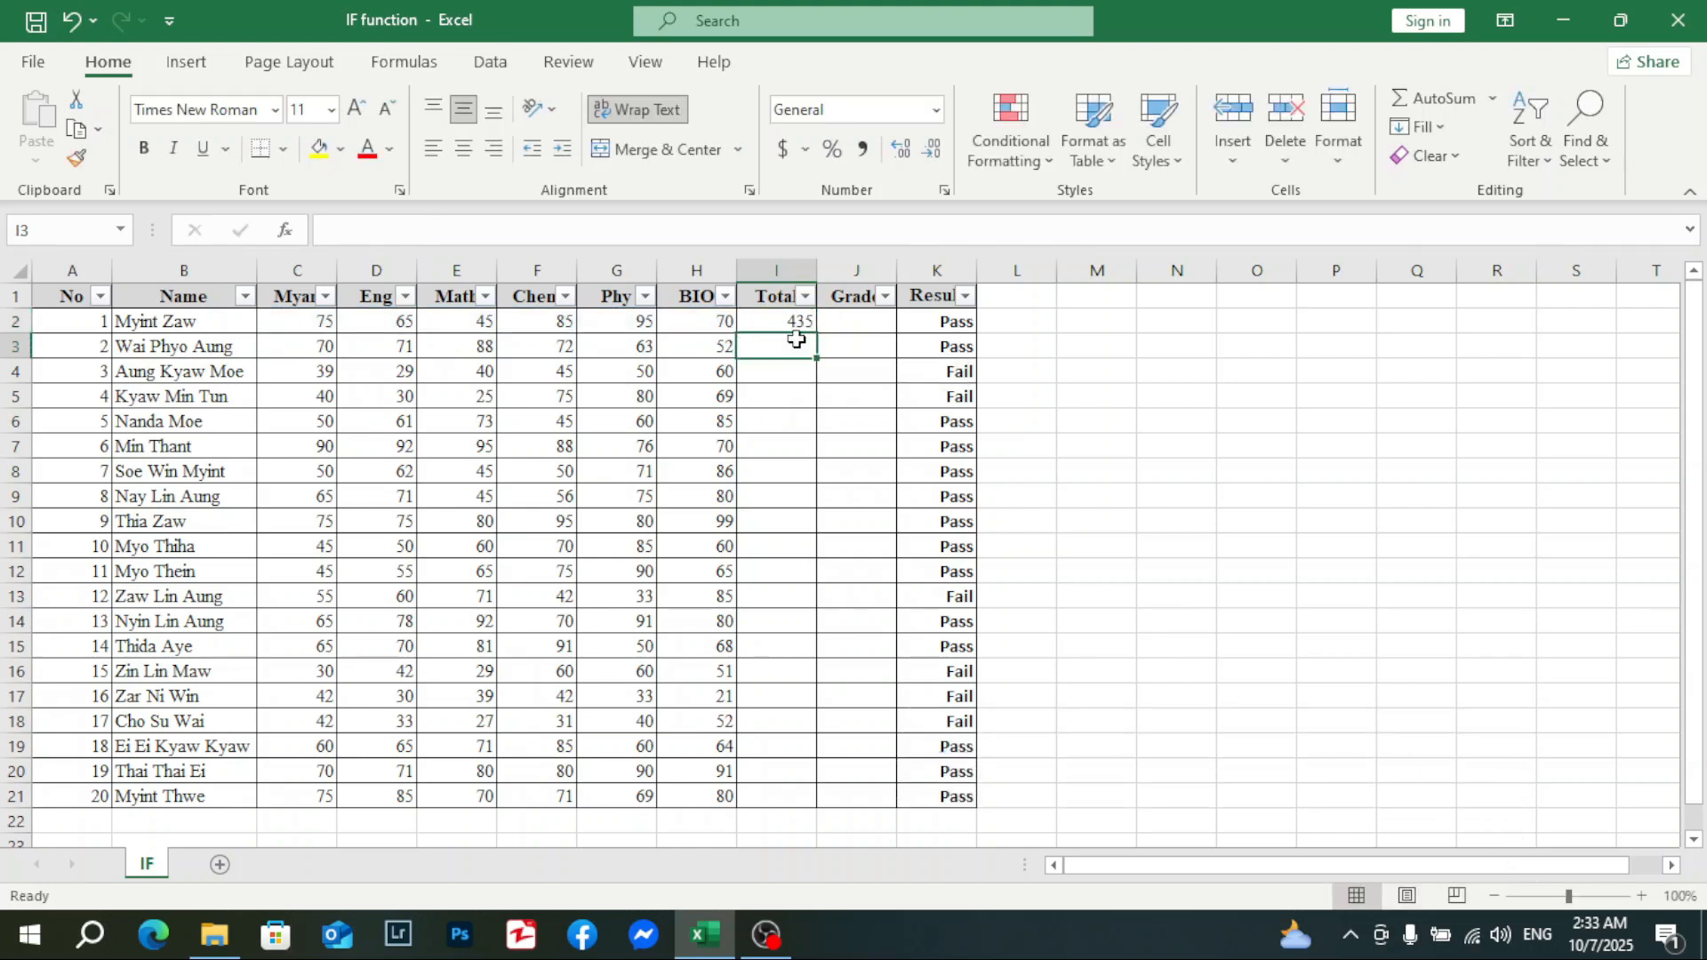
# Step: Fill the Total formula from I2 down to I21 for all students
pyautogui.click(787, 321)
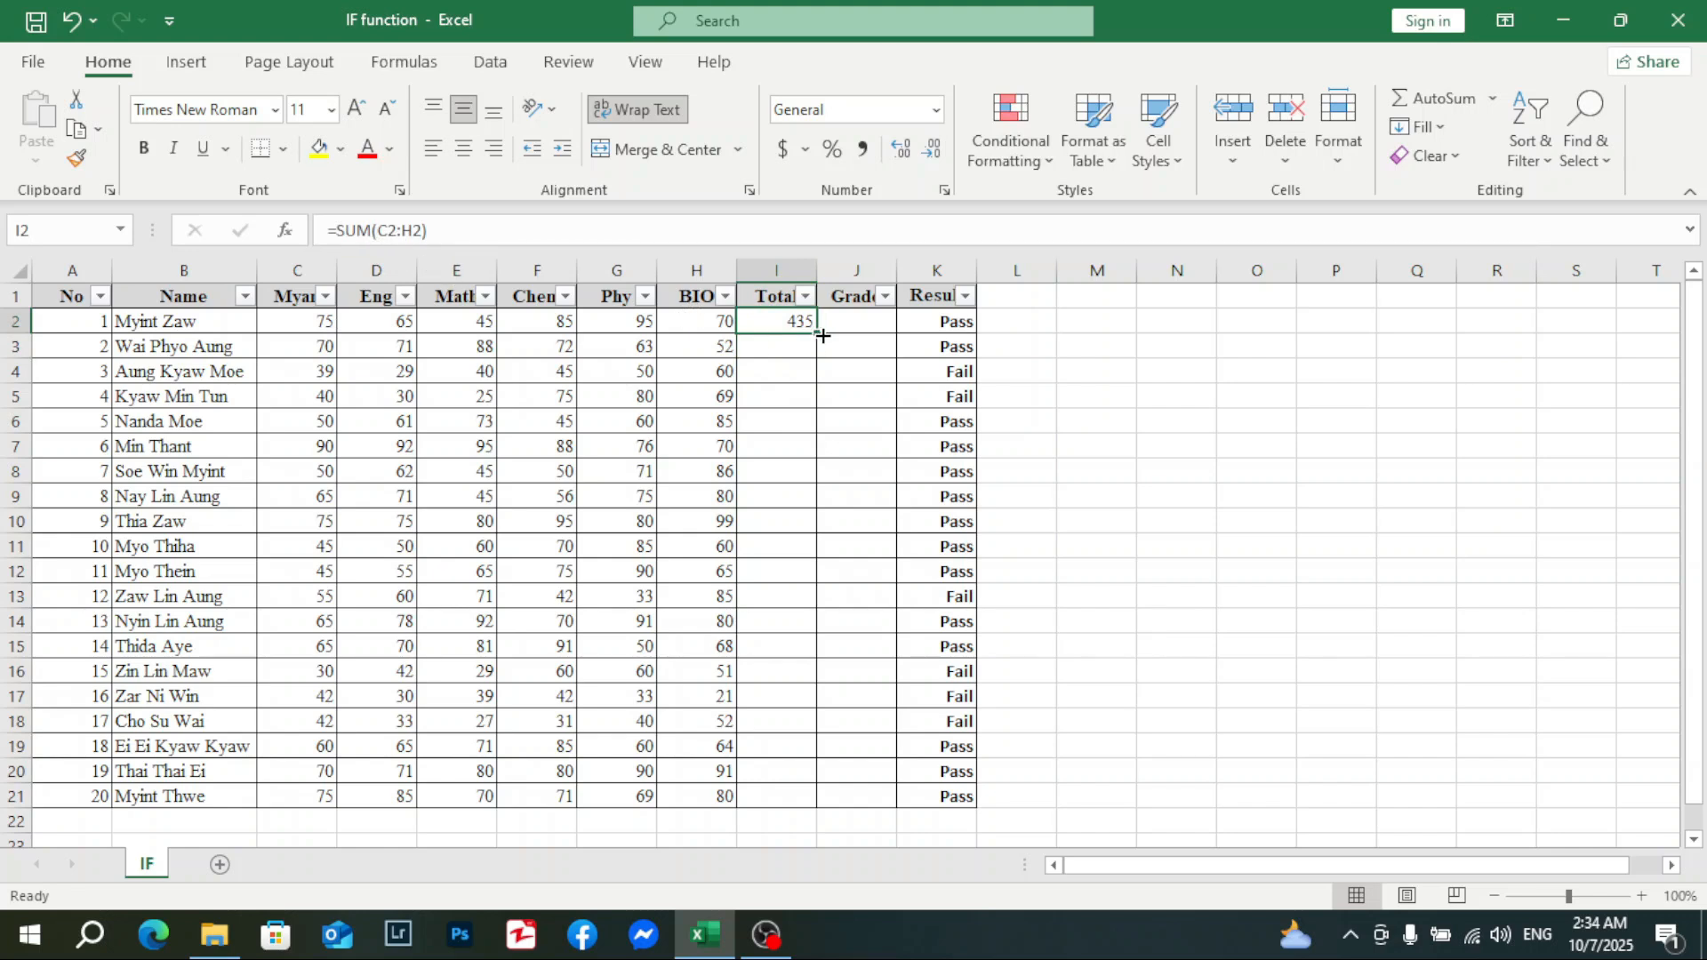
pyautogui.click(787, 350)
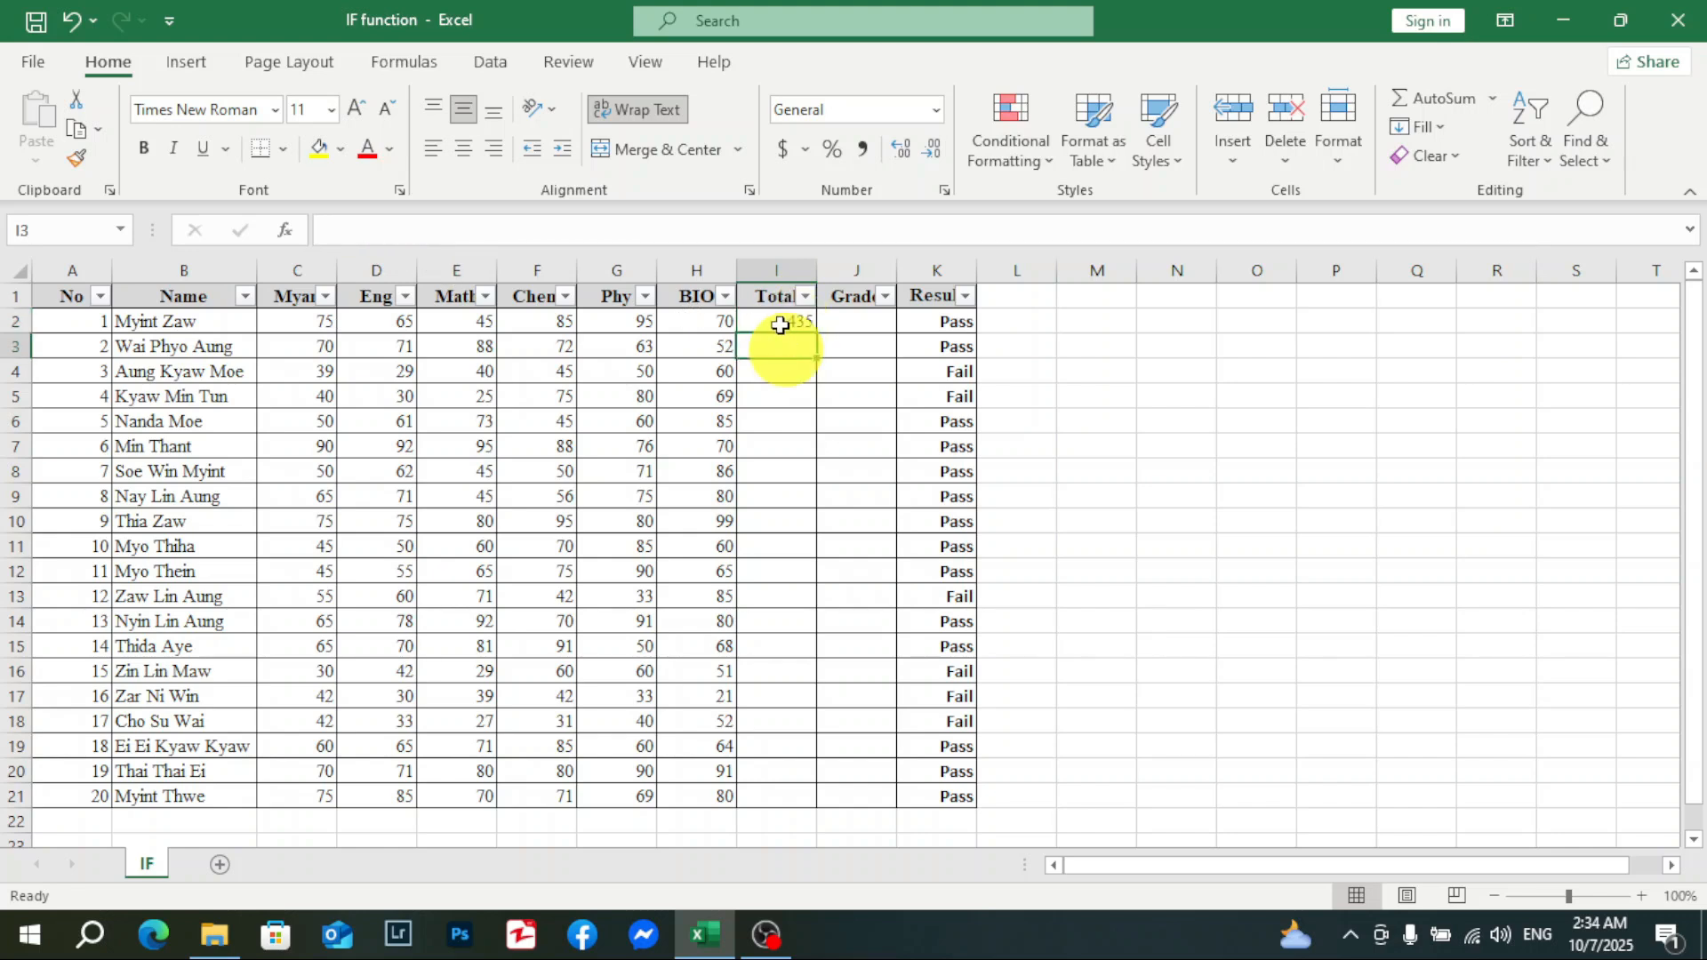
pyautogui.click(780, 325)
pyautogui.moveTo(819, 335); pyautogui.dragTo(832, 804)
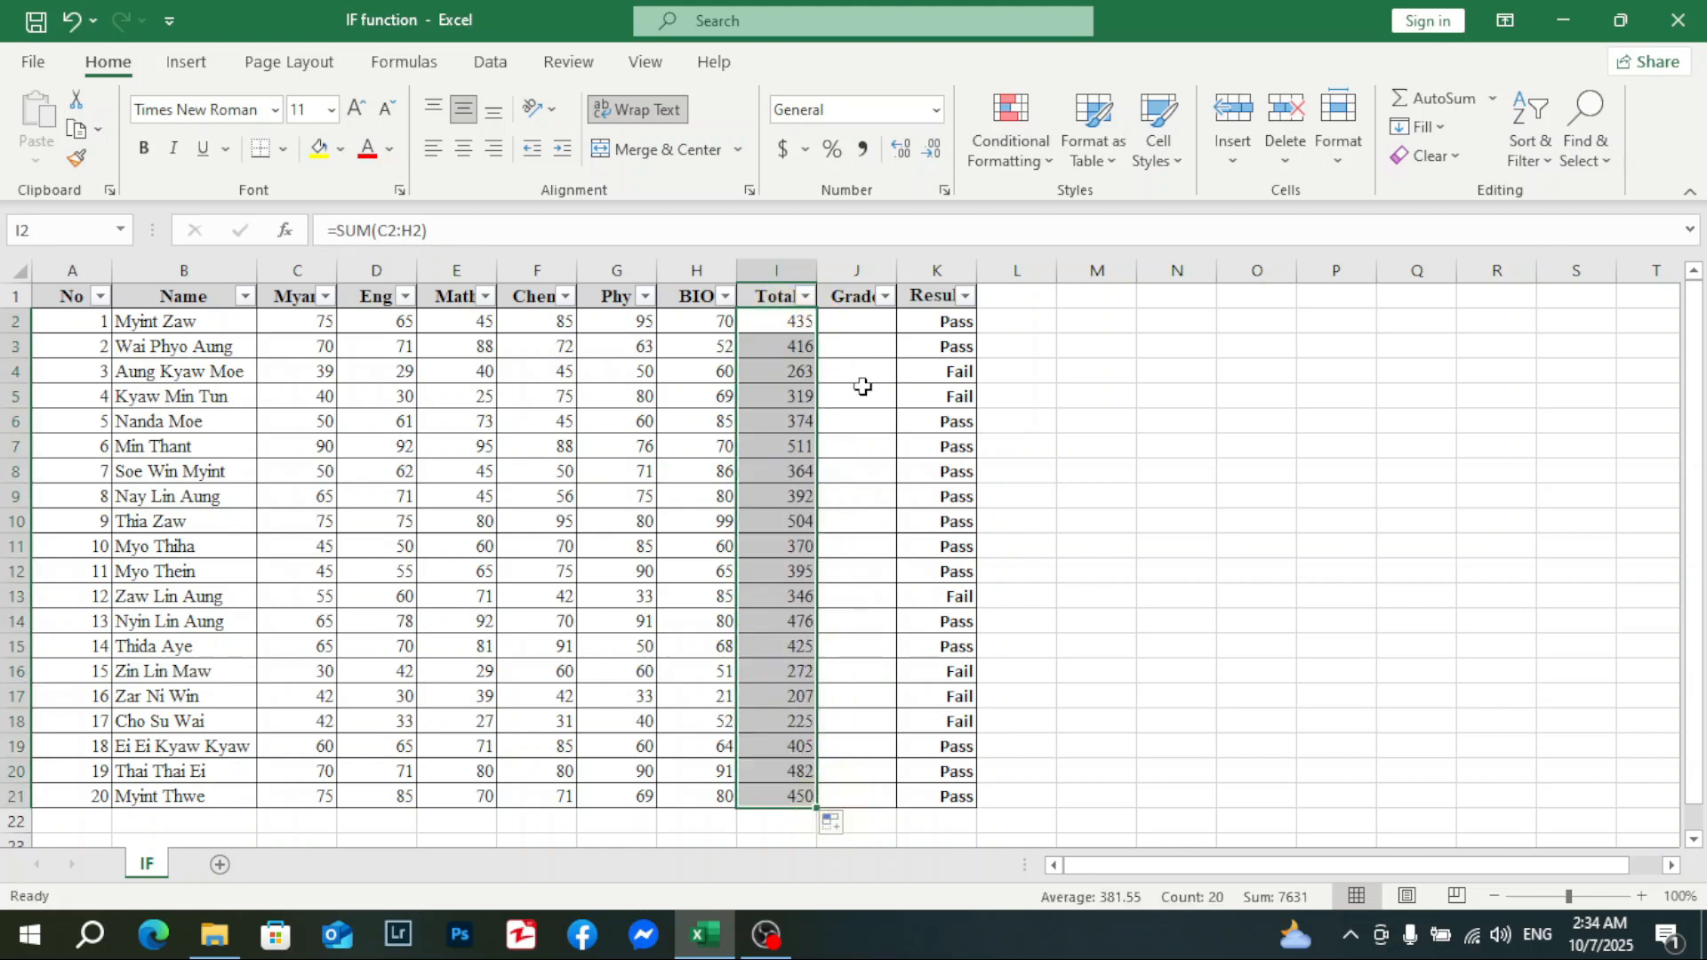
pyautogui.press('Down')
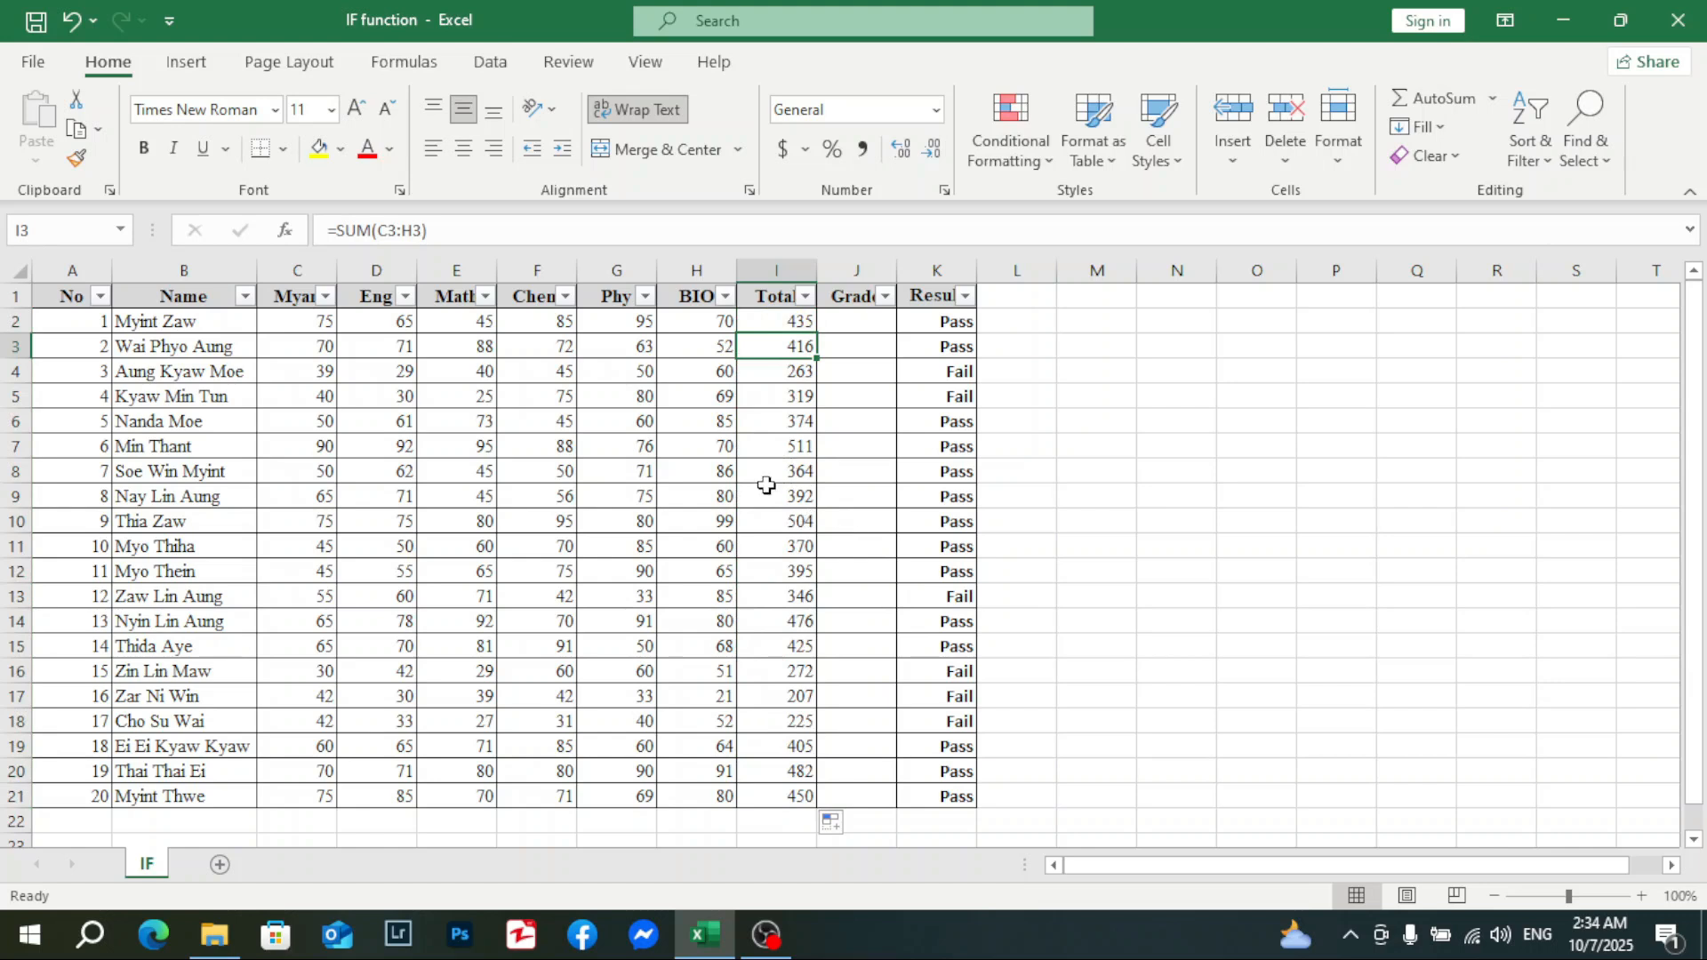
# Step: Examine the students' values down the Total column and compare high and low totals
pyautogui.click(848, 320)
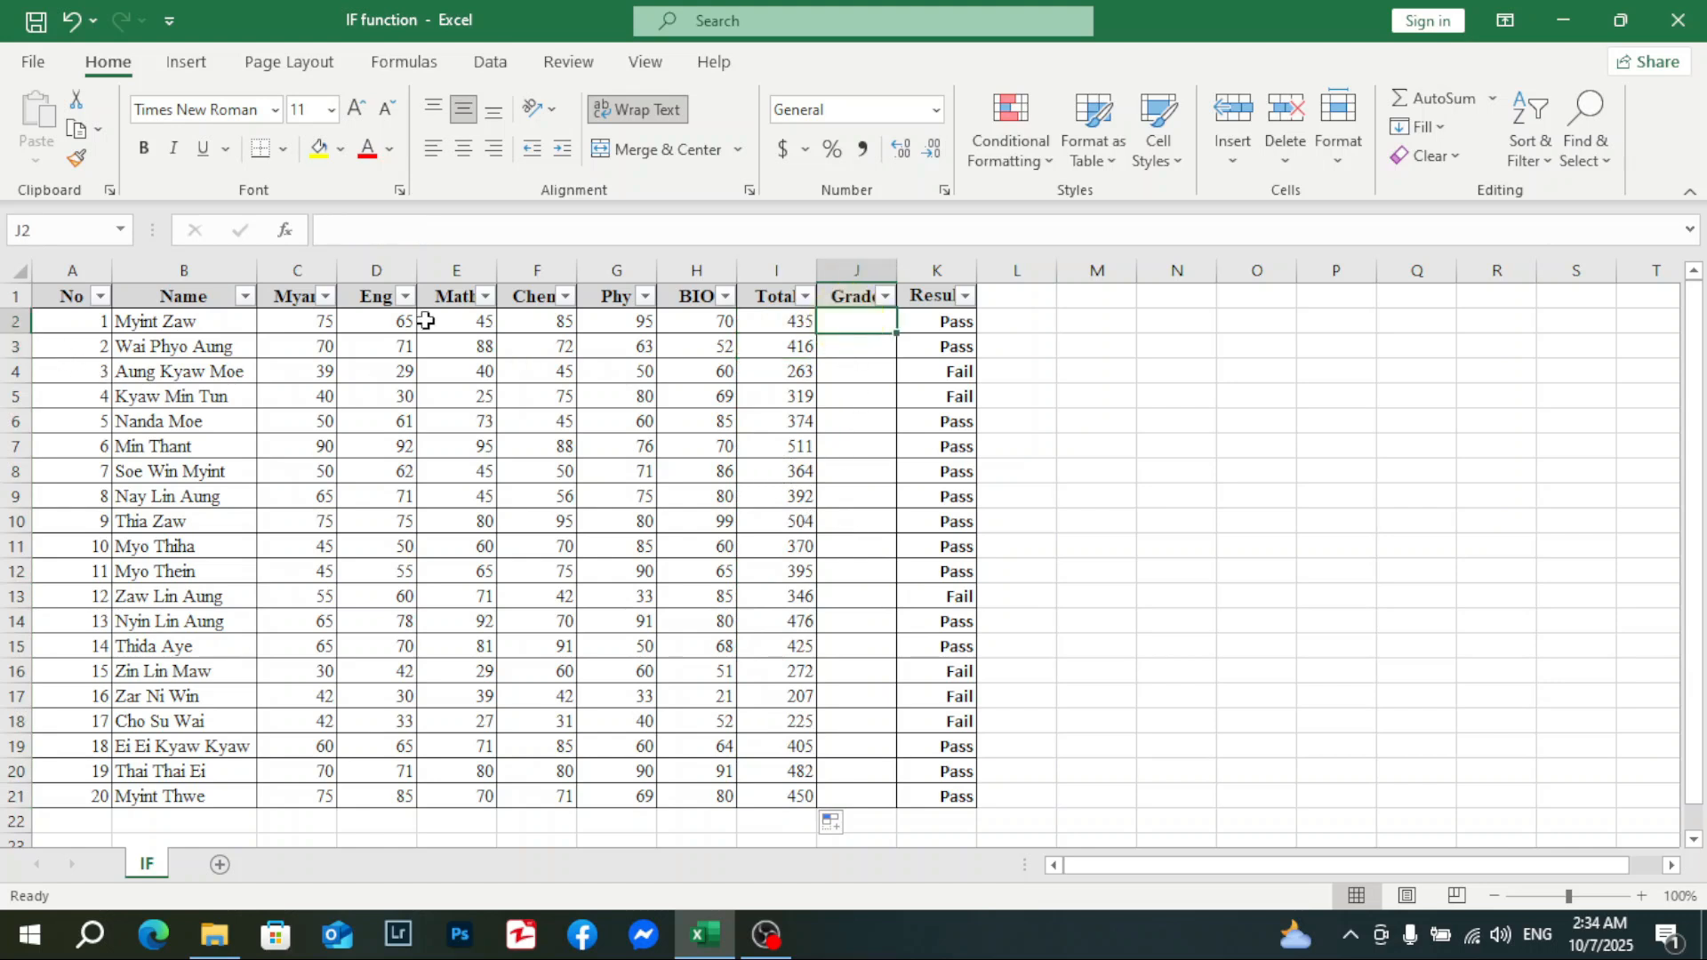
pyautogui.click(788, 322)
pyautogui.click(781, 523)
pyautogui.click(782, 621)
pyautogui.click(783, 707)
pyautogui.click(782, 771)
pyautogui.click(787, 794)
pyautogui.click(785, 319)
pyautogui.click(778, 347)
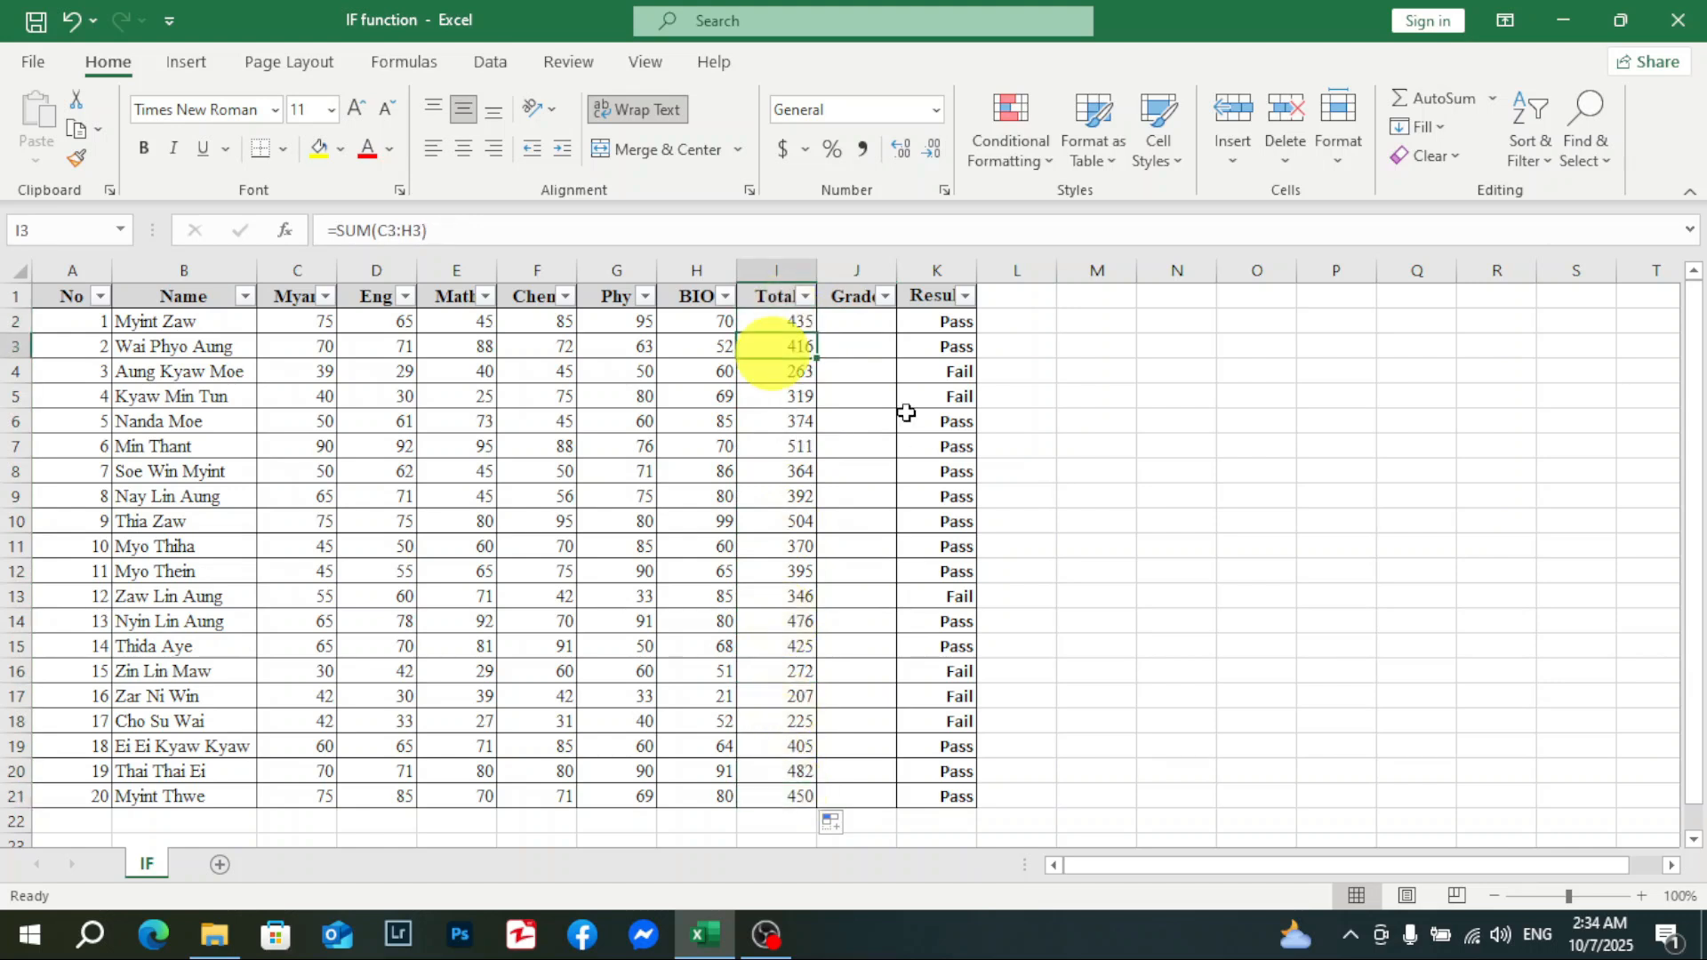
# Step: Sort the table by the Total column from largest to smallest
pyautogui.click(855, 317)
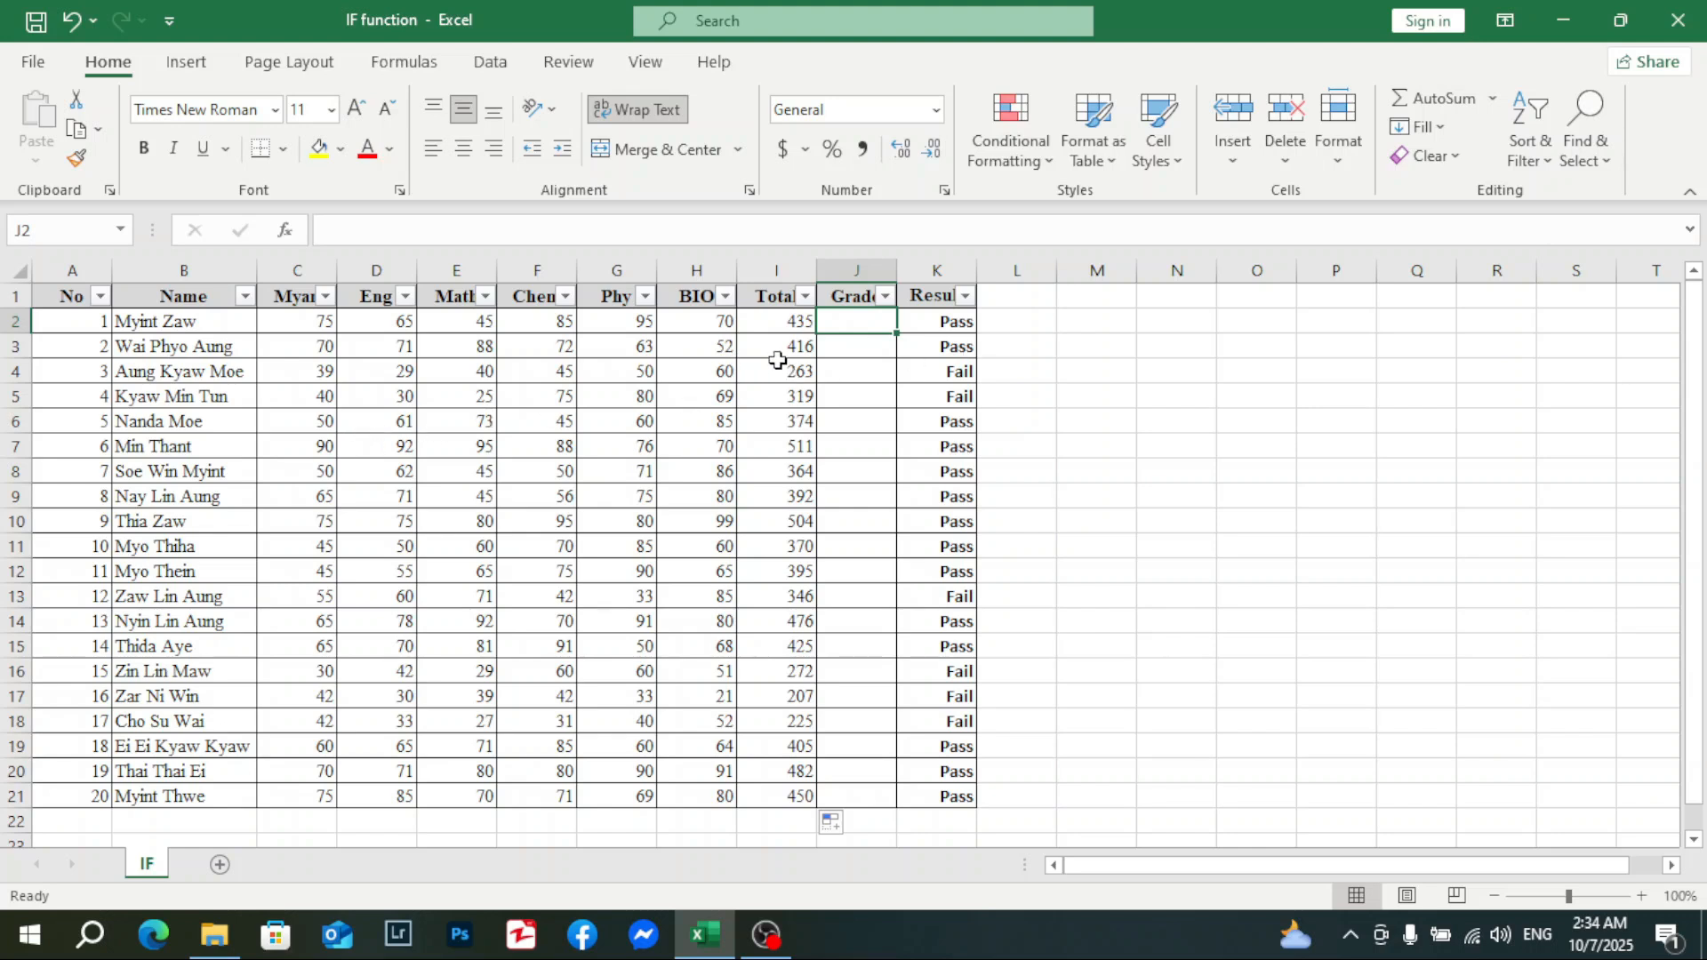
pyautogui.click(805, 298)
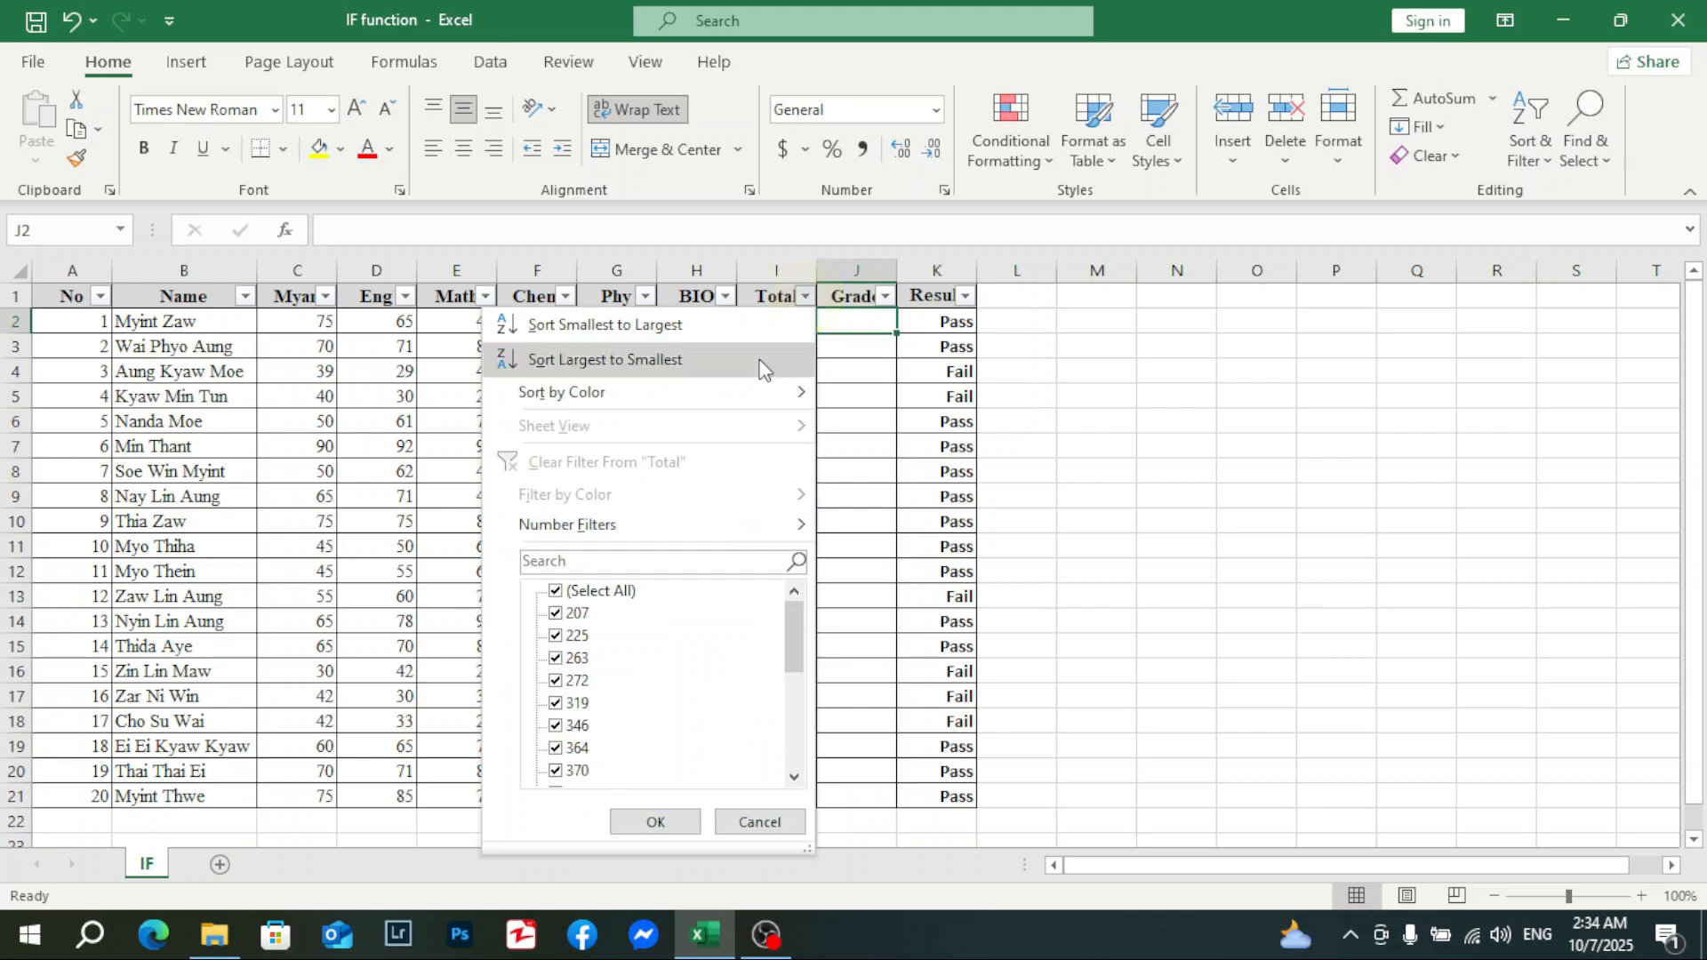
pyautogui.moveTo(699, 519)
pyautogui.click(629, 360)
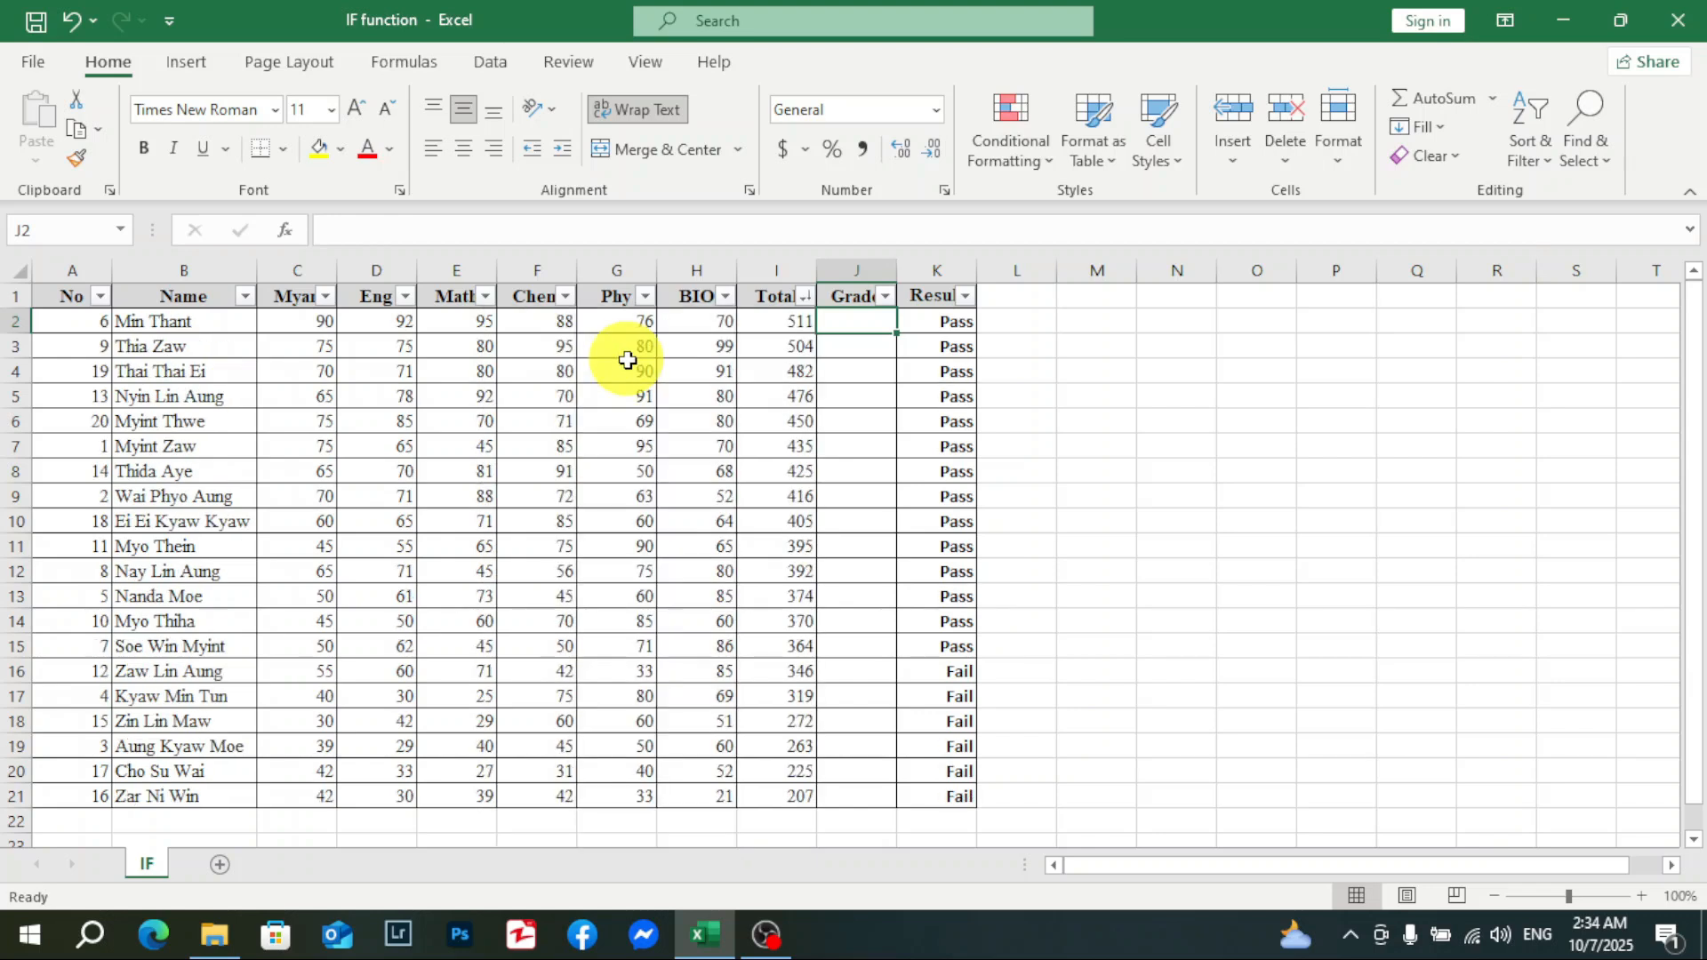
pyautogui.click(797, 320)
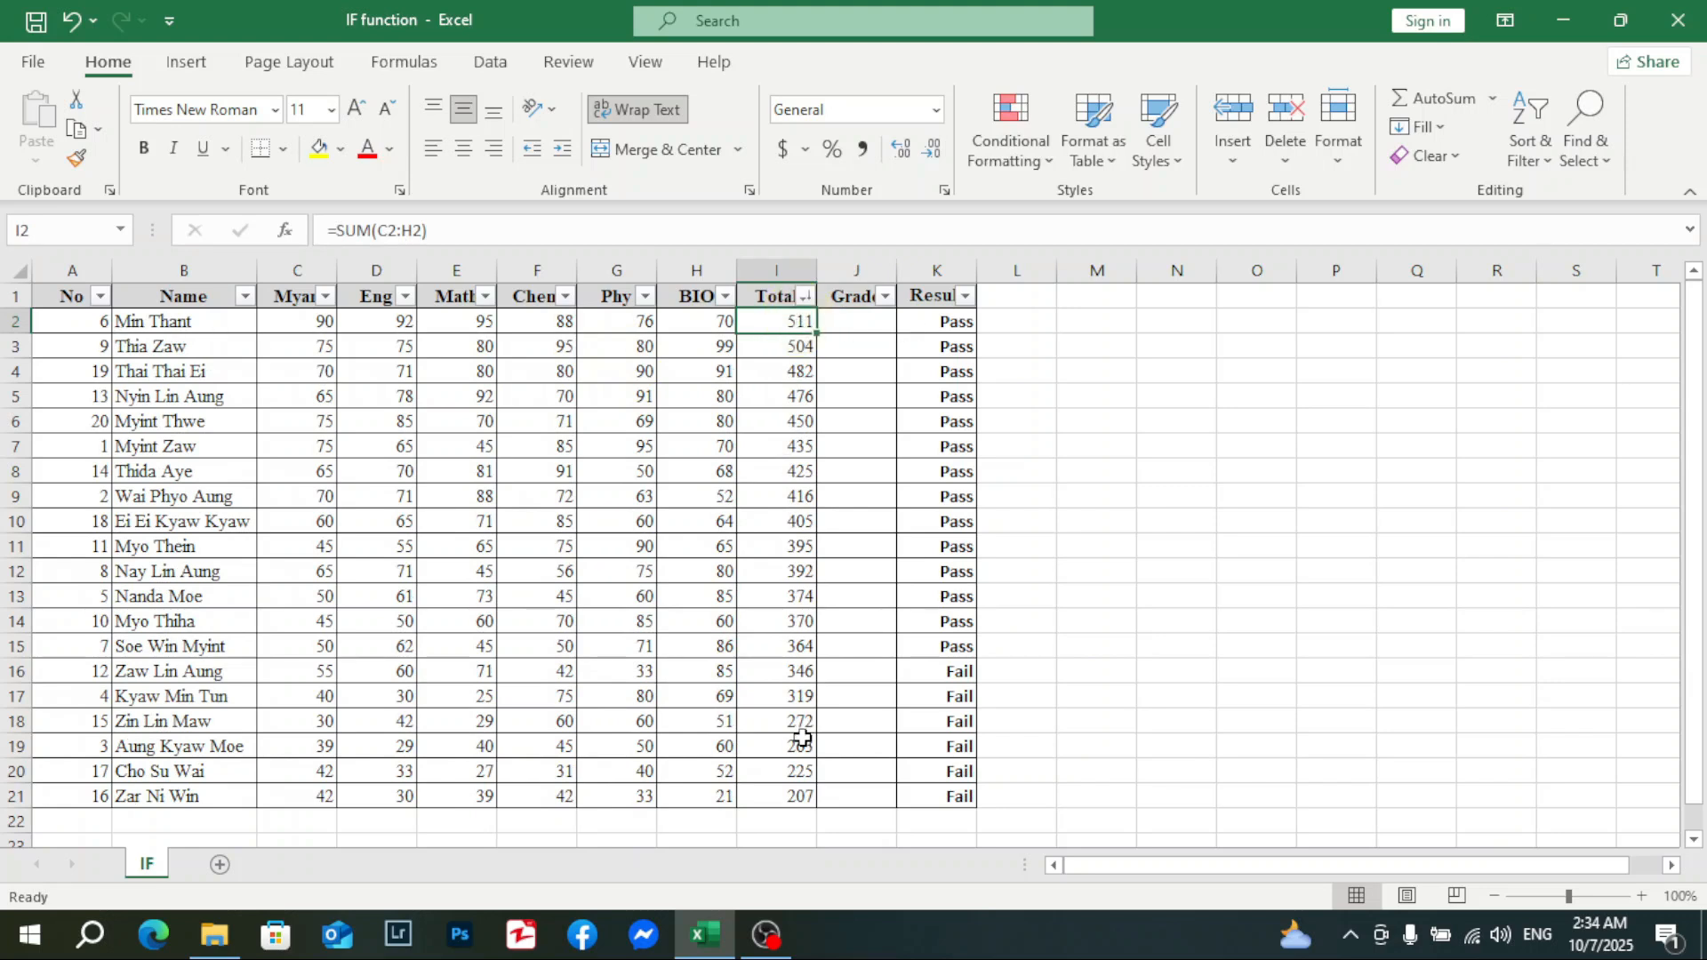
# Step: Enter 1 and 2 in Grade cells J2 and J3, and widen the Grade column to fit its header
pyautogui.click(865, 326)
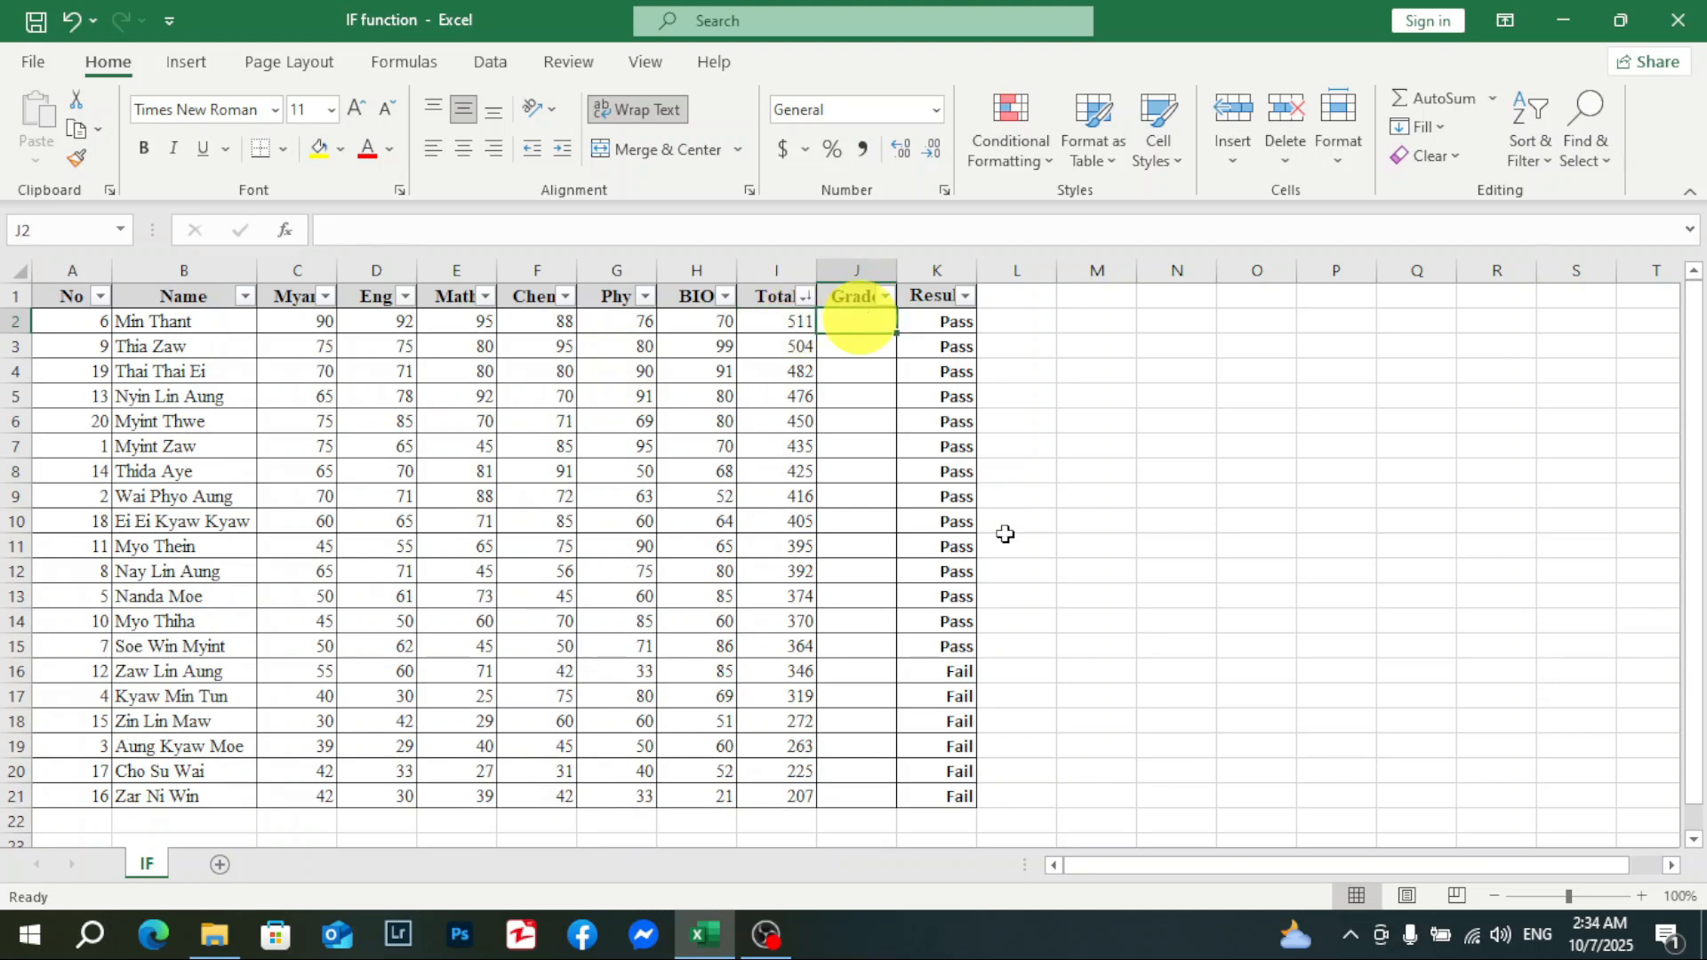
pyautogui.write('1')
pyautogui.press('Return')
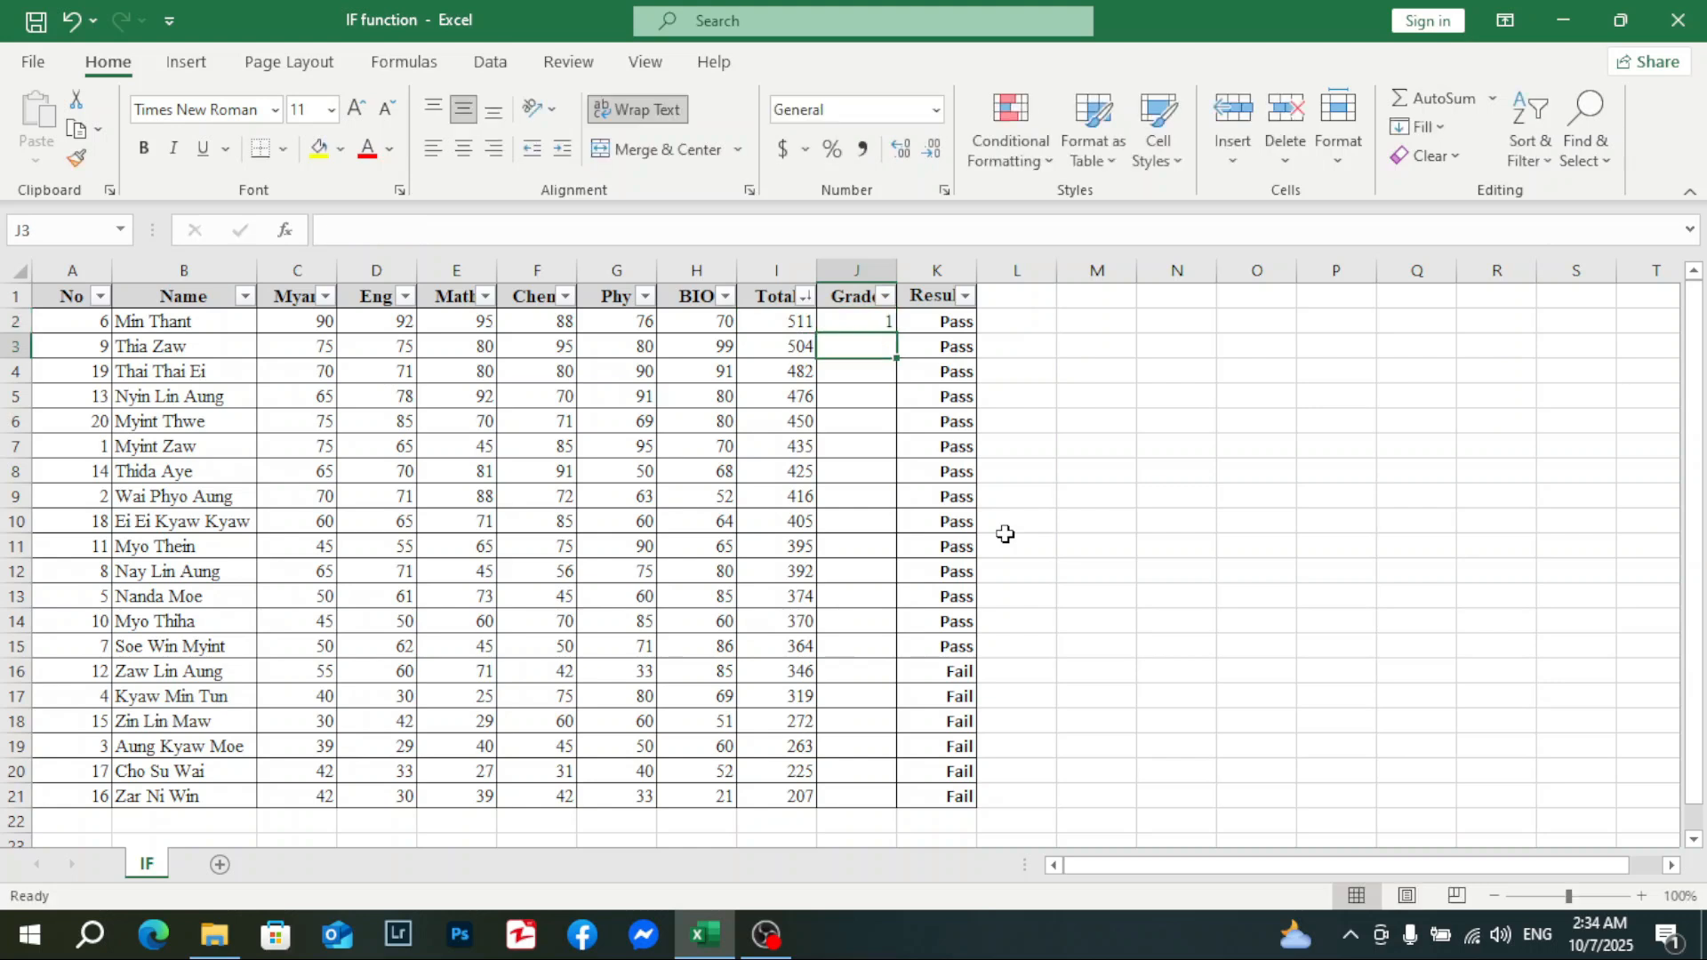
pyautogui.write('2')
pyautogui.press('Return')
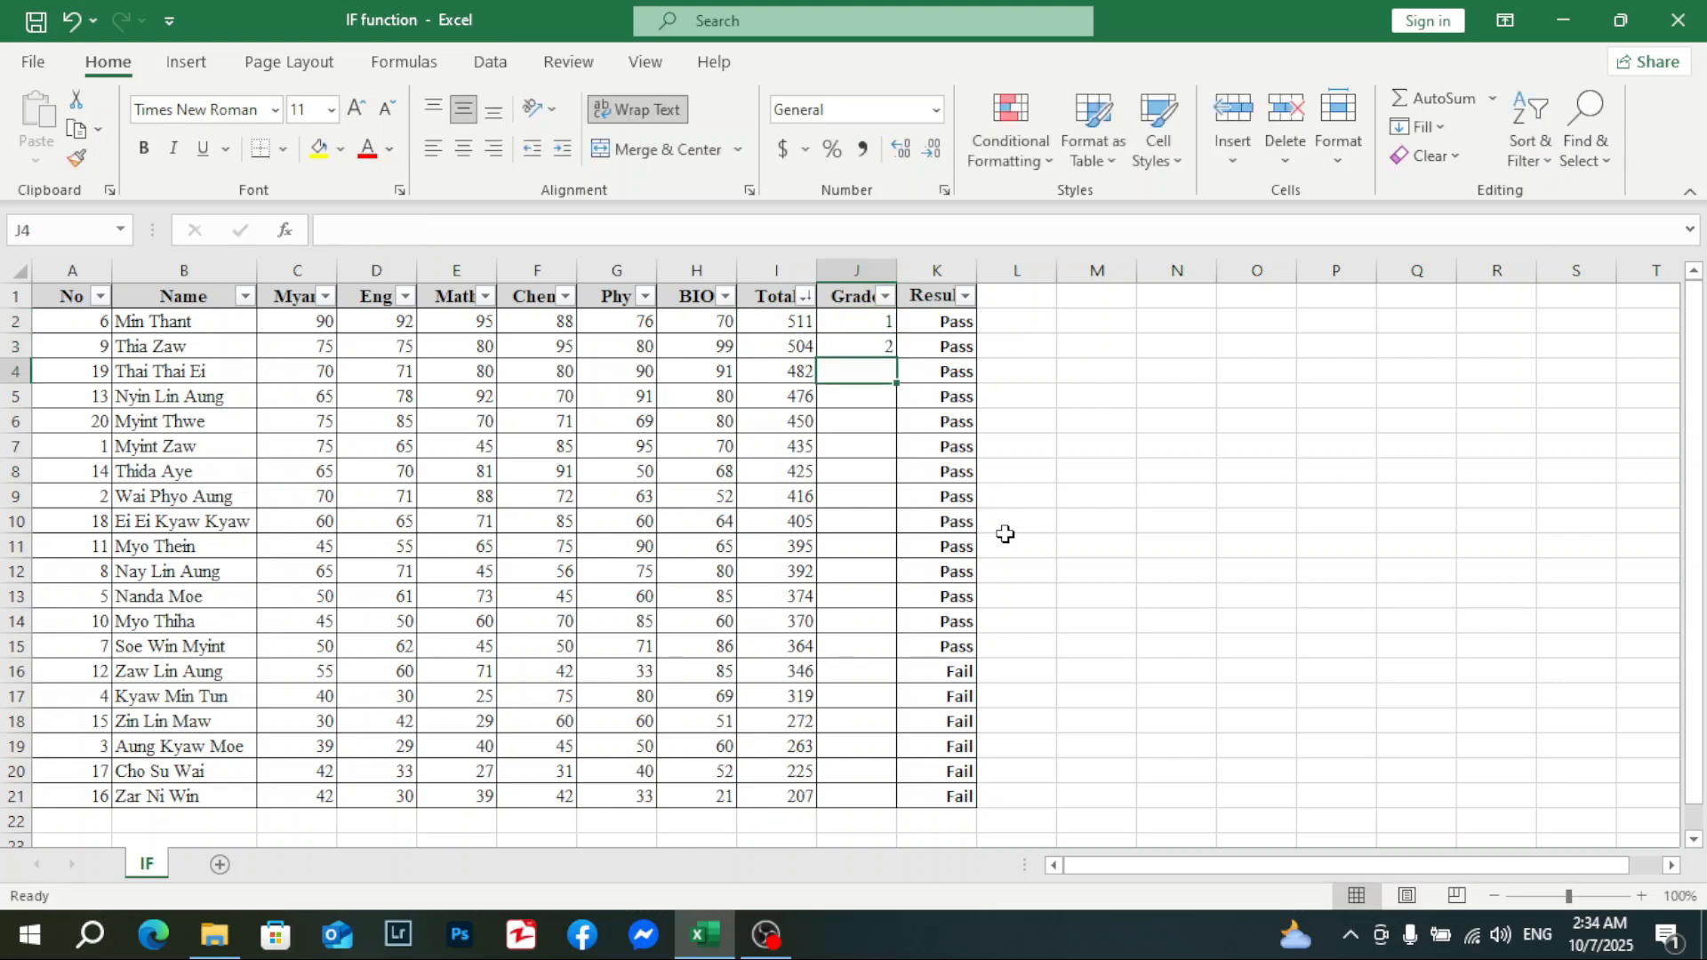
pyautogui.doubleClick(896, 270)
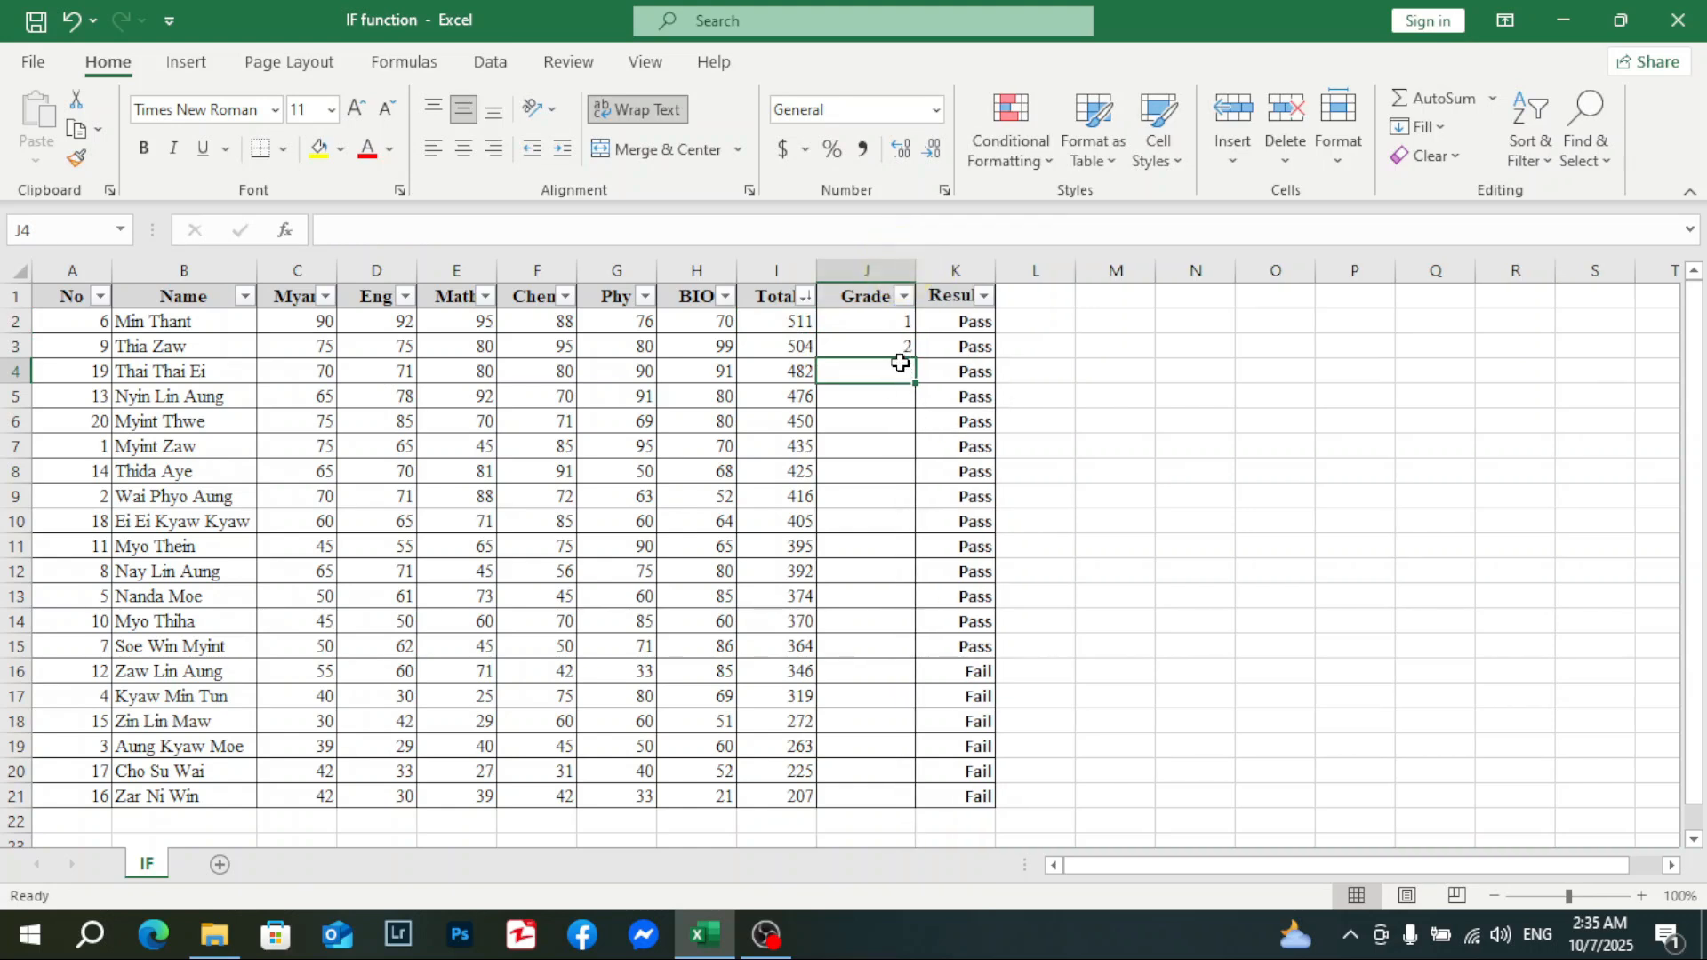
# Step: Fill the Grade column from J2 to J21 with the ranking series 1 to 20
pyautogui.moveTo(897, 321); pyautogui.dragTo(914, 803)
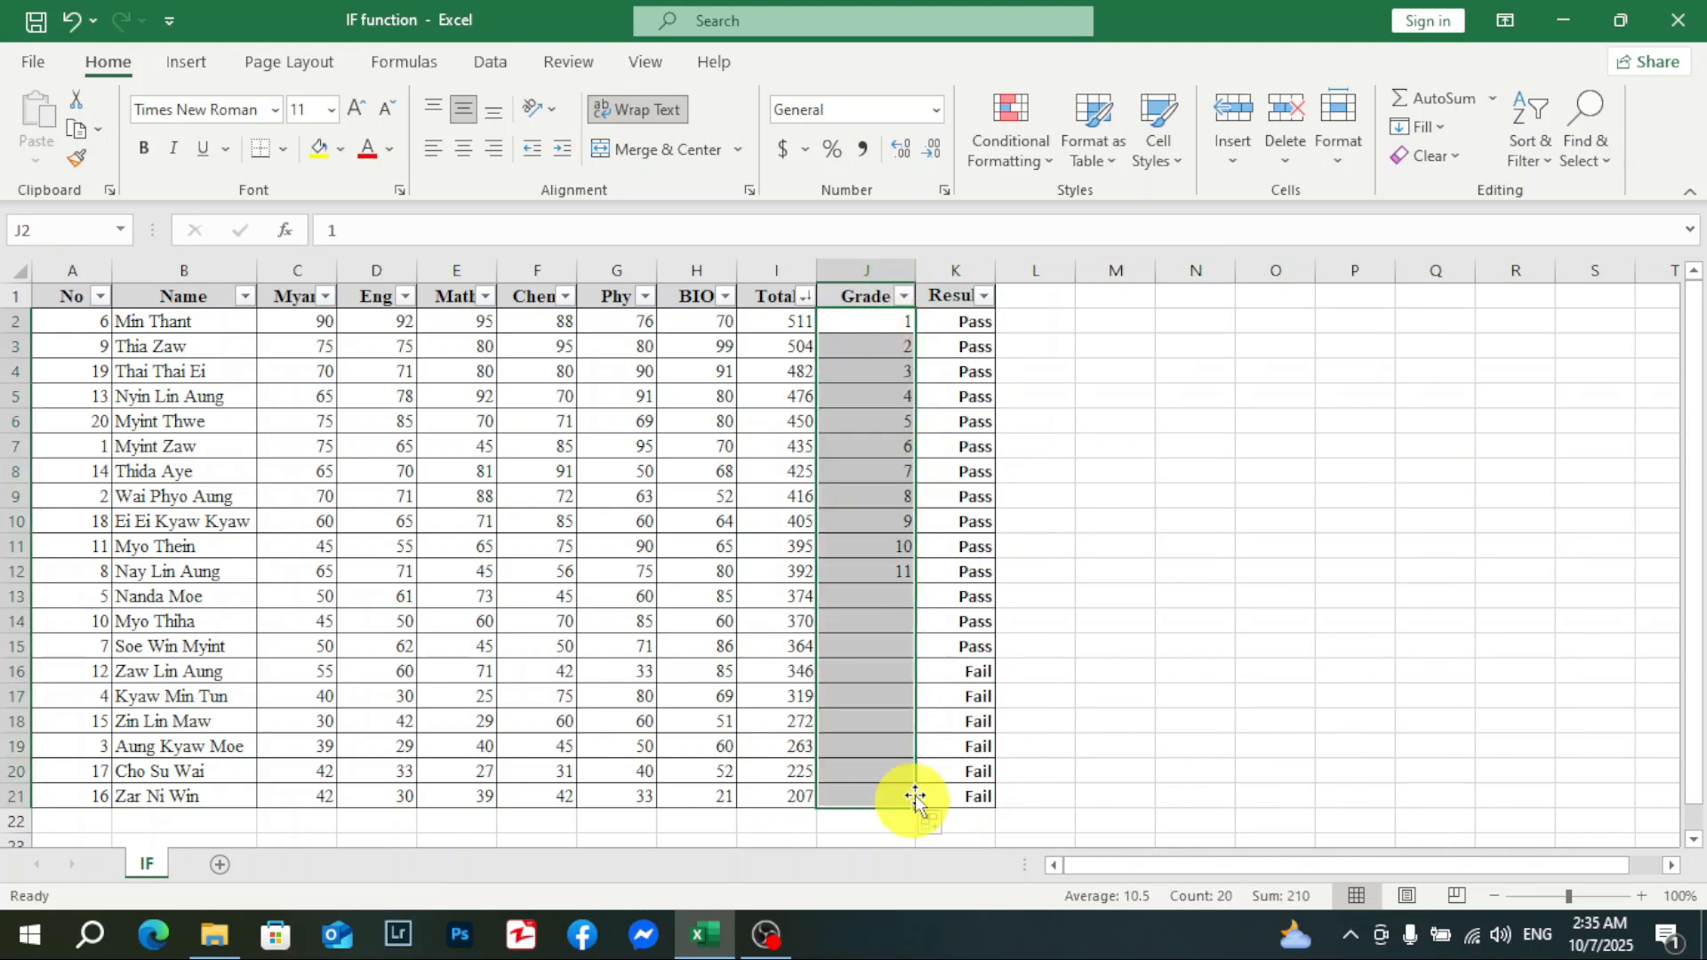
pyautogui.click(878, 329)
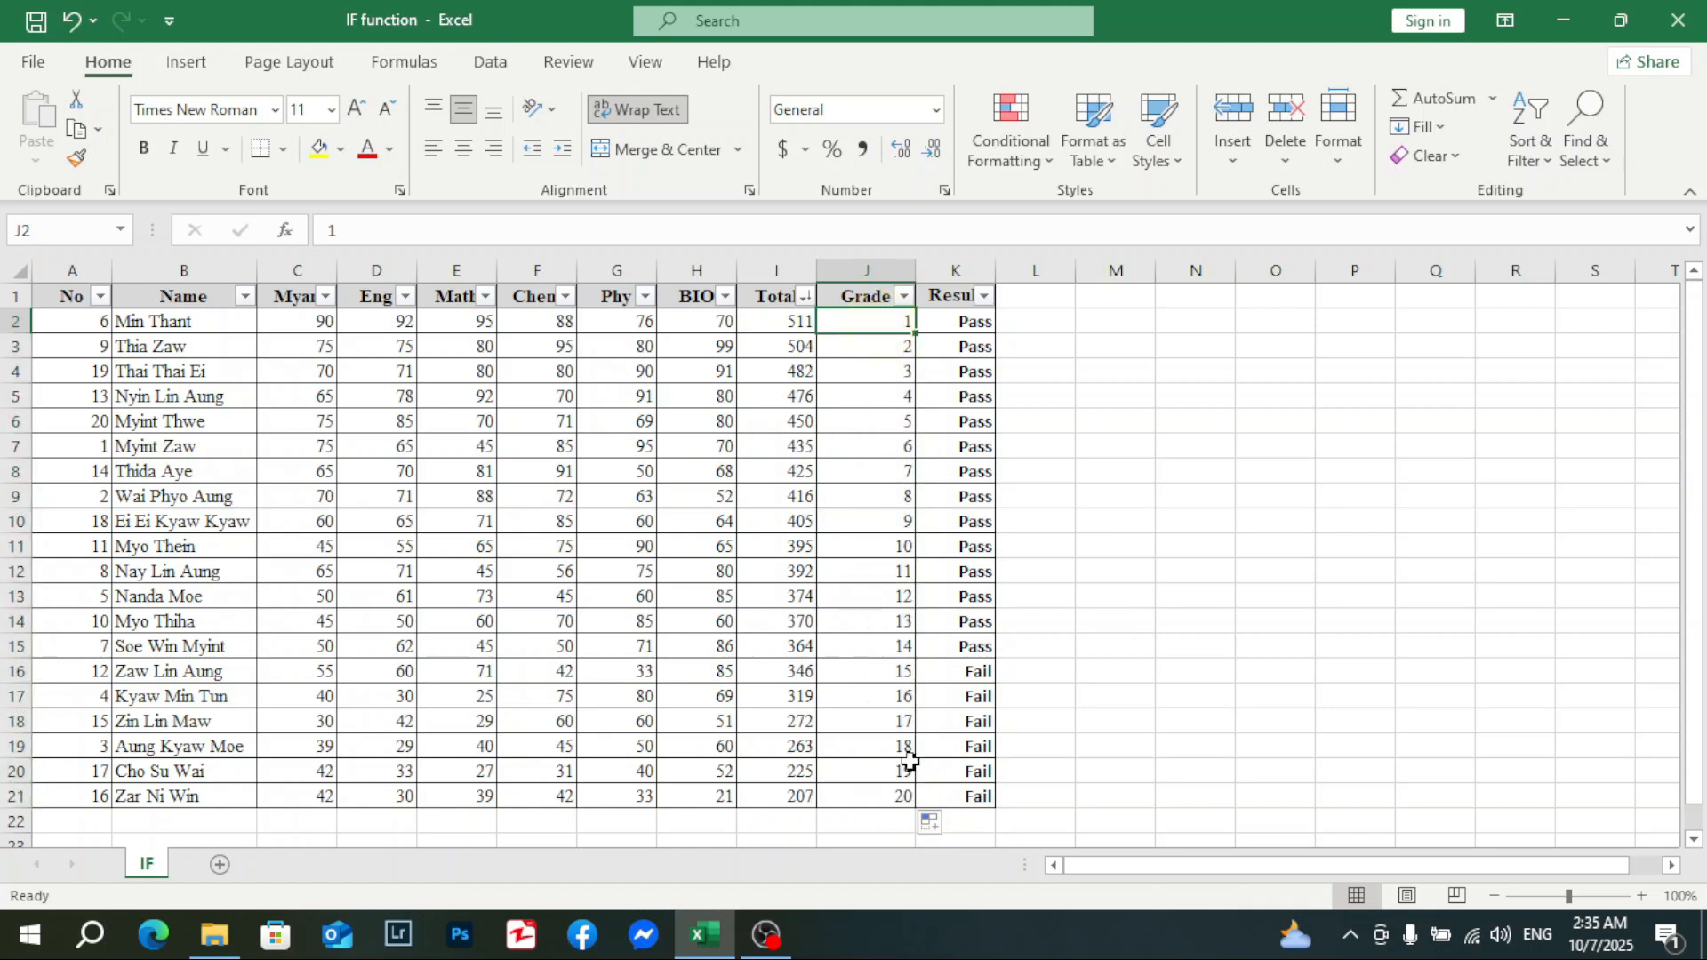
pyautogui.click(883, 798)
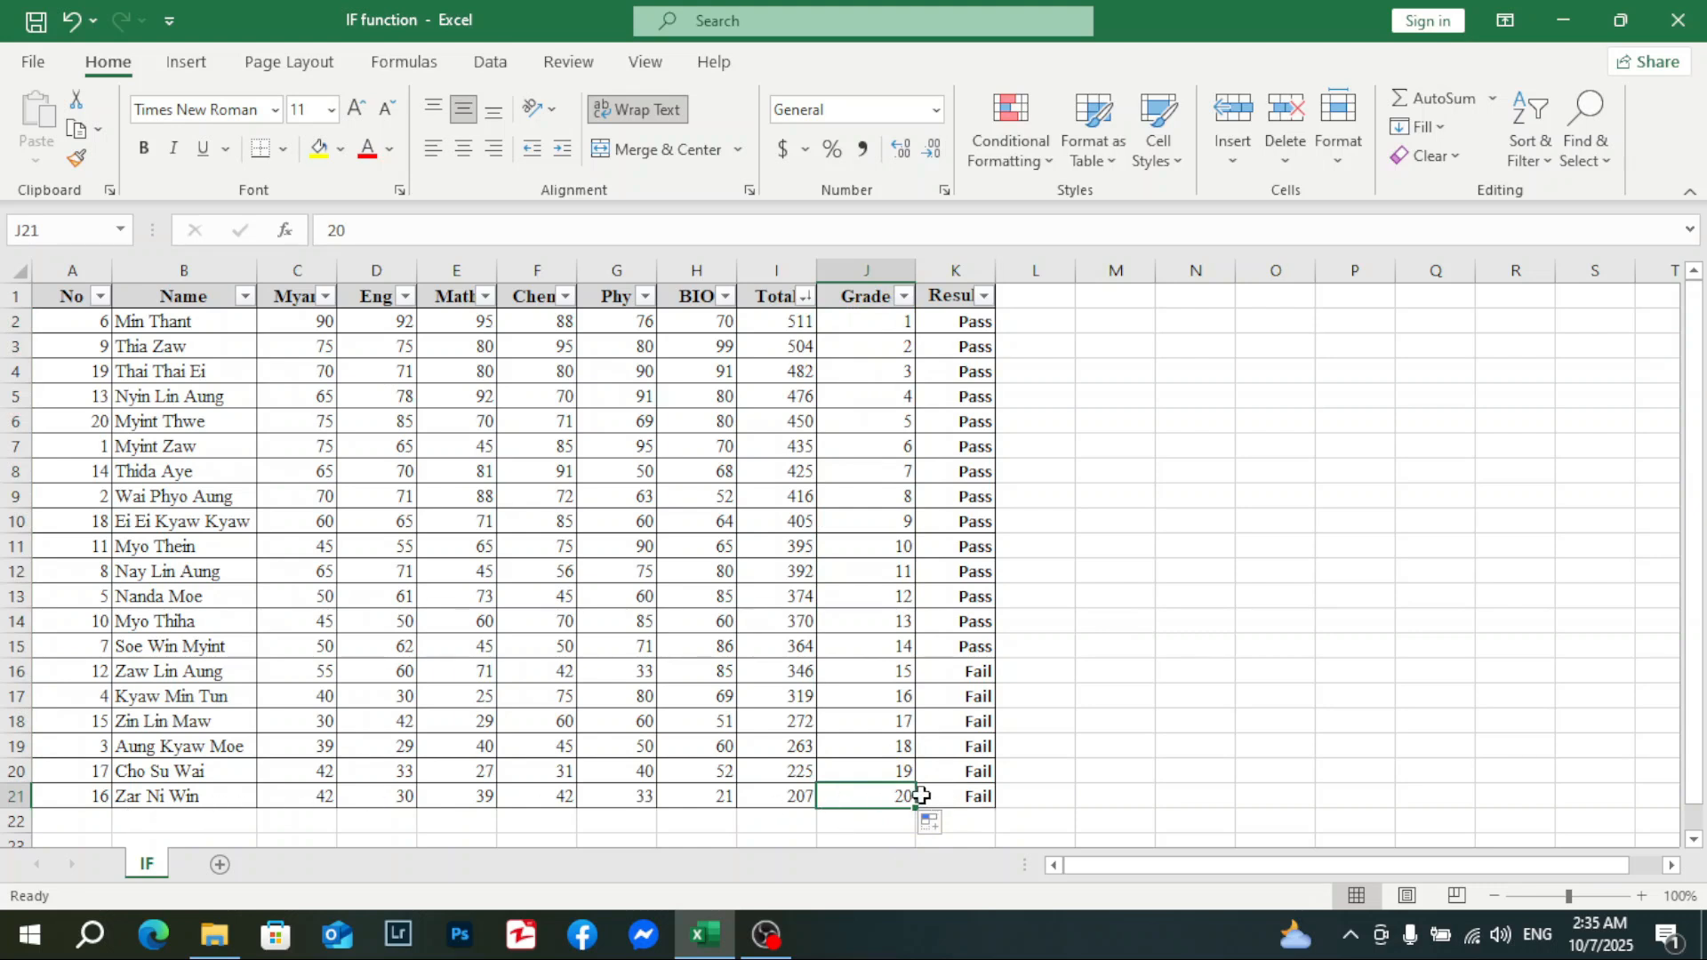
pyautogui.click(871, 319)
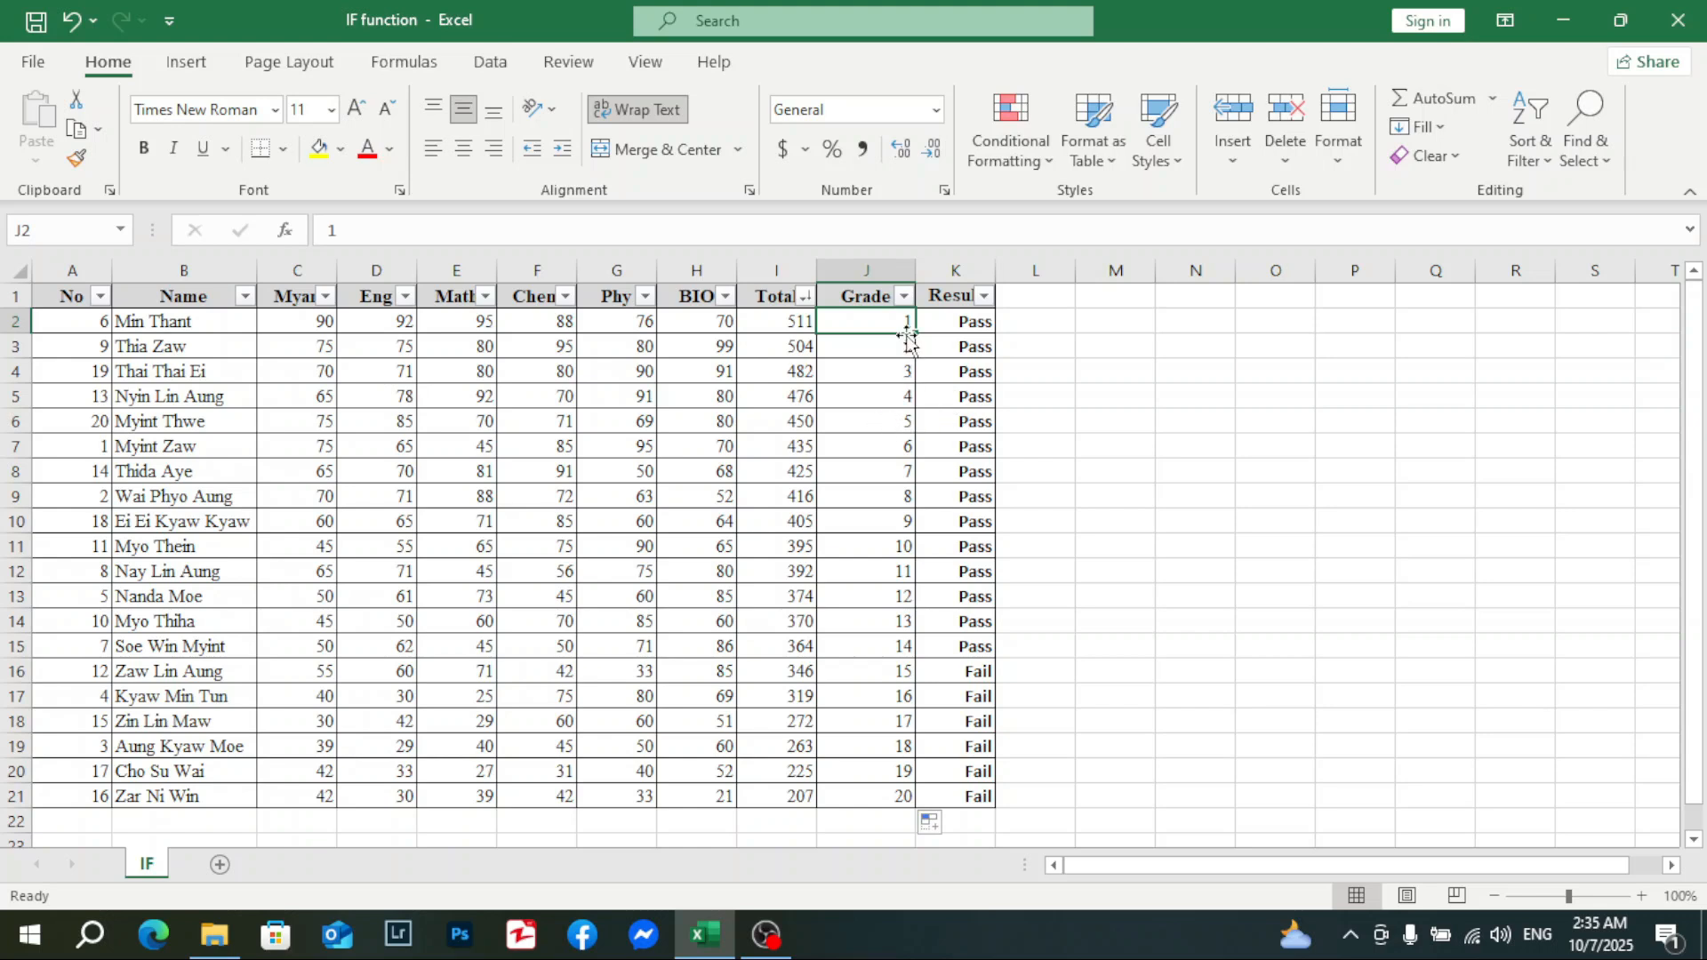
# Step: Sort the table by the No column from smallest to largest, and narrow column A slightly
pyautogui.hotkey('ctrl', 'a')
pyautogui.click(1161, 520)
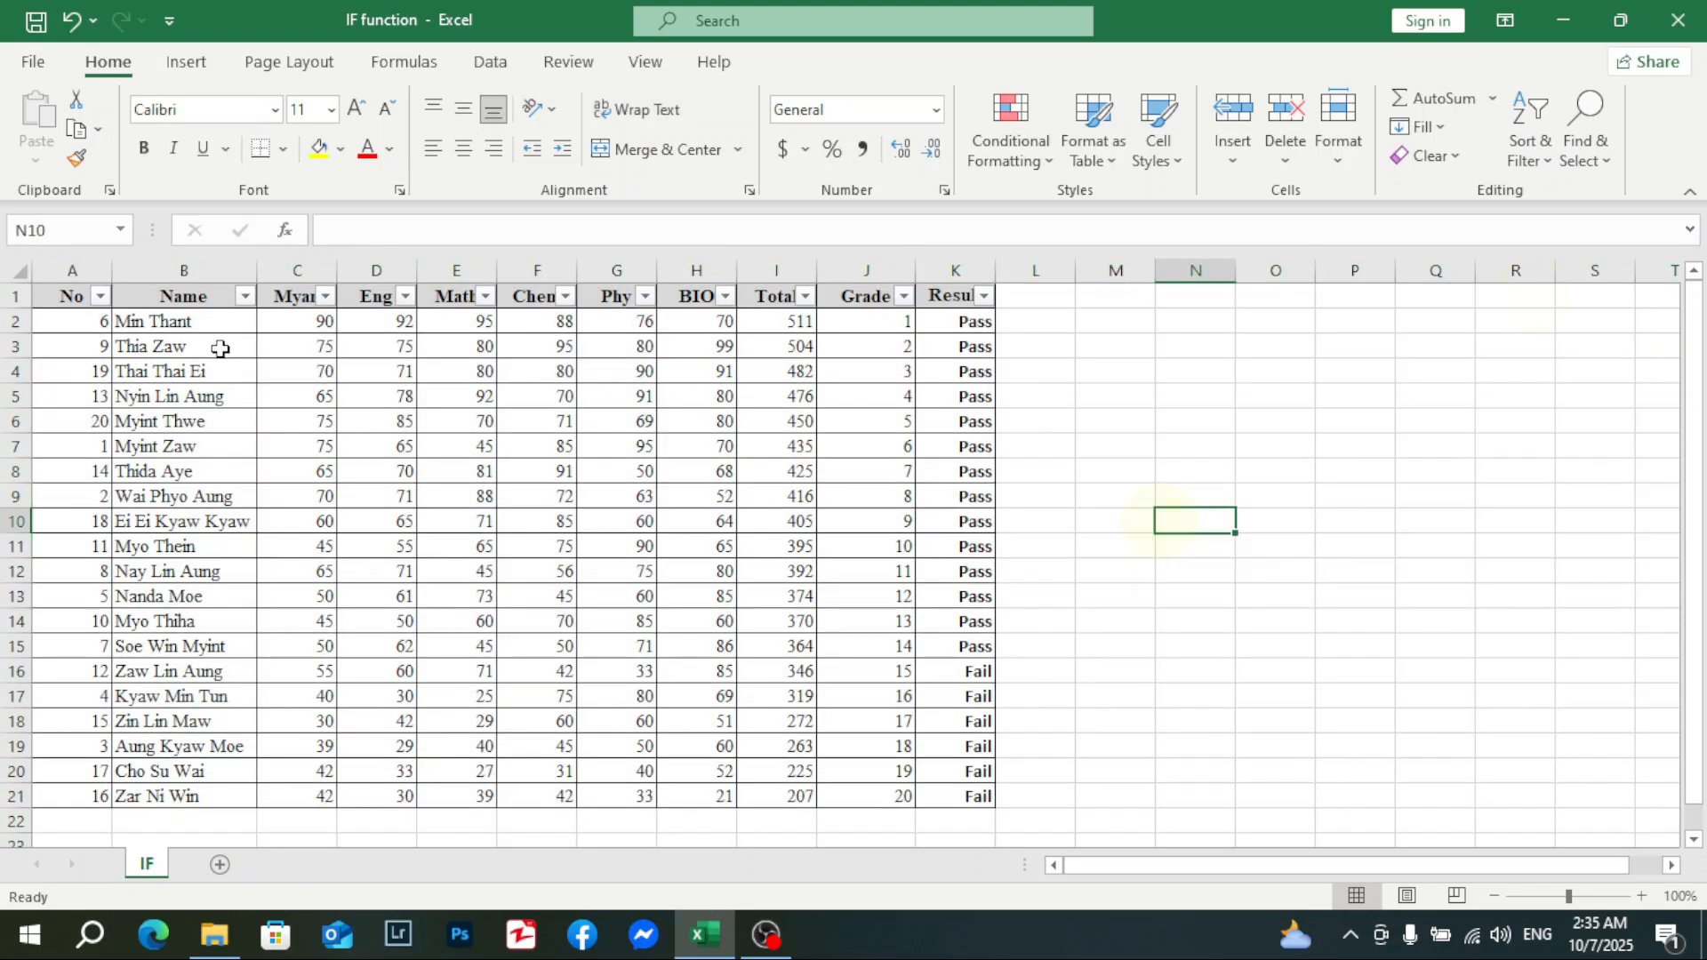
pyautogui.click(101, 297)
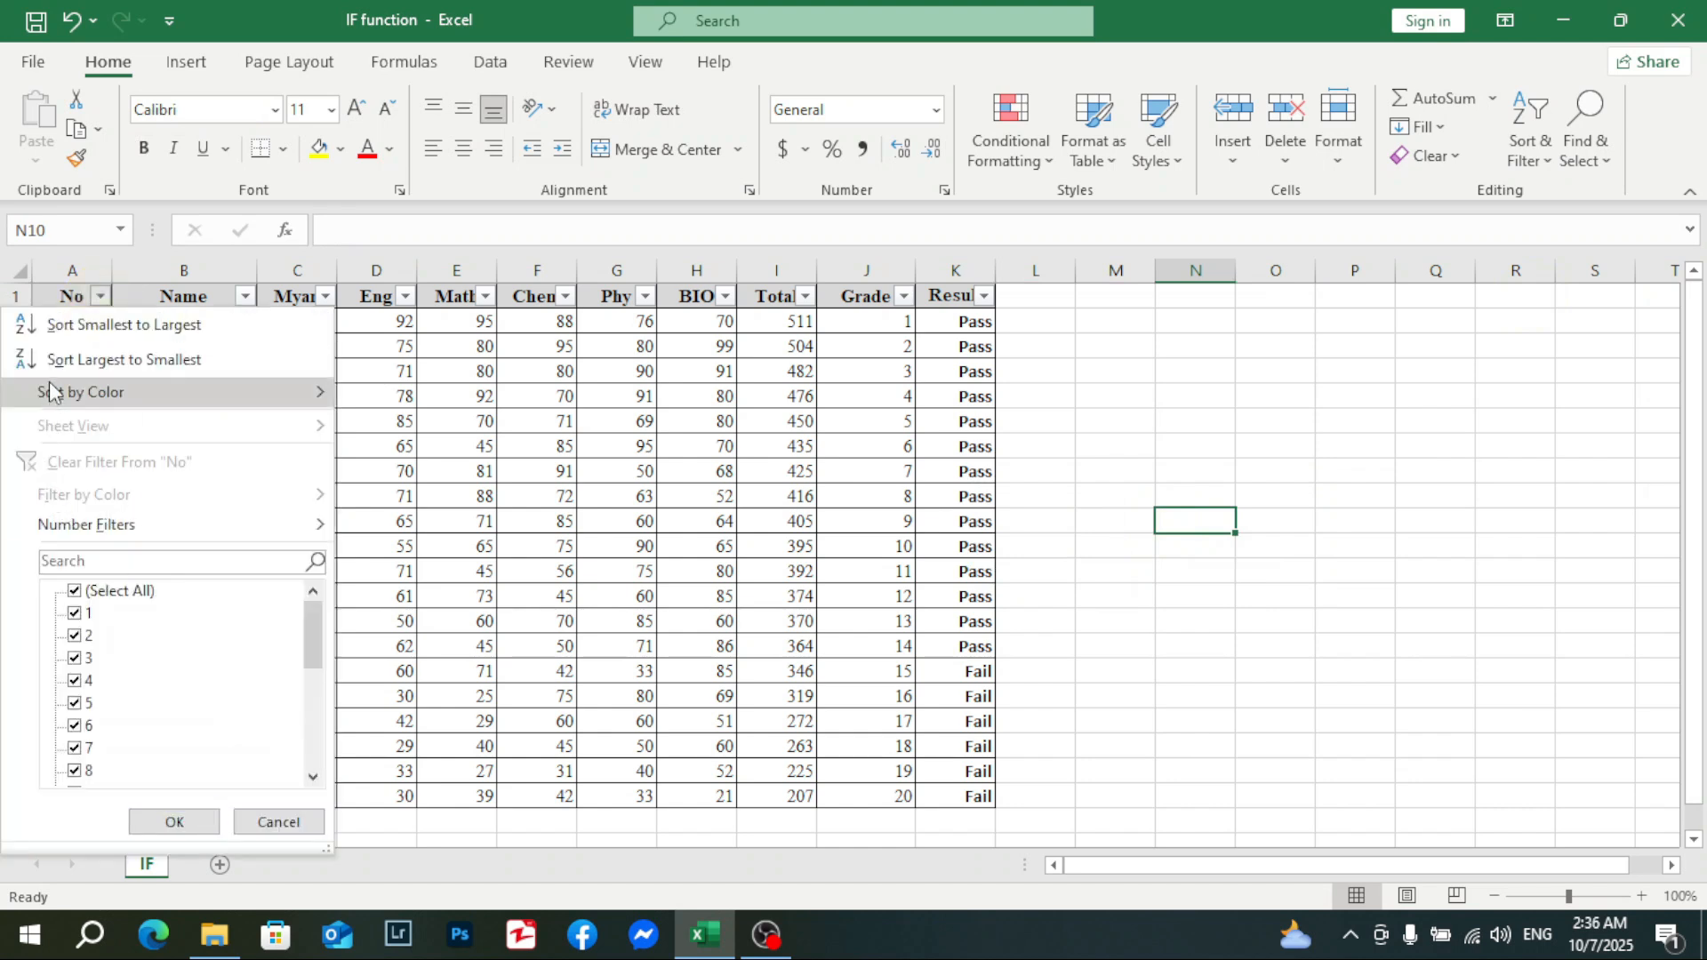
pyautogui.click(57, 325)
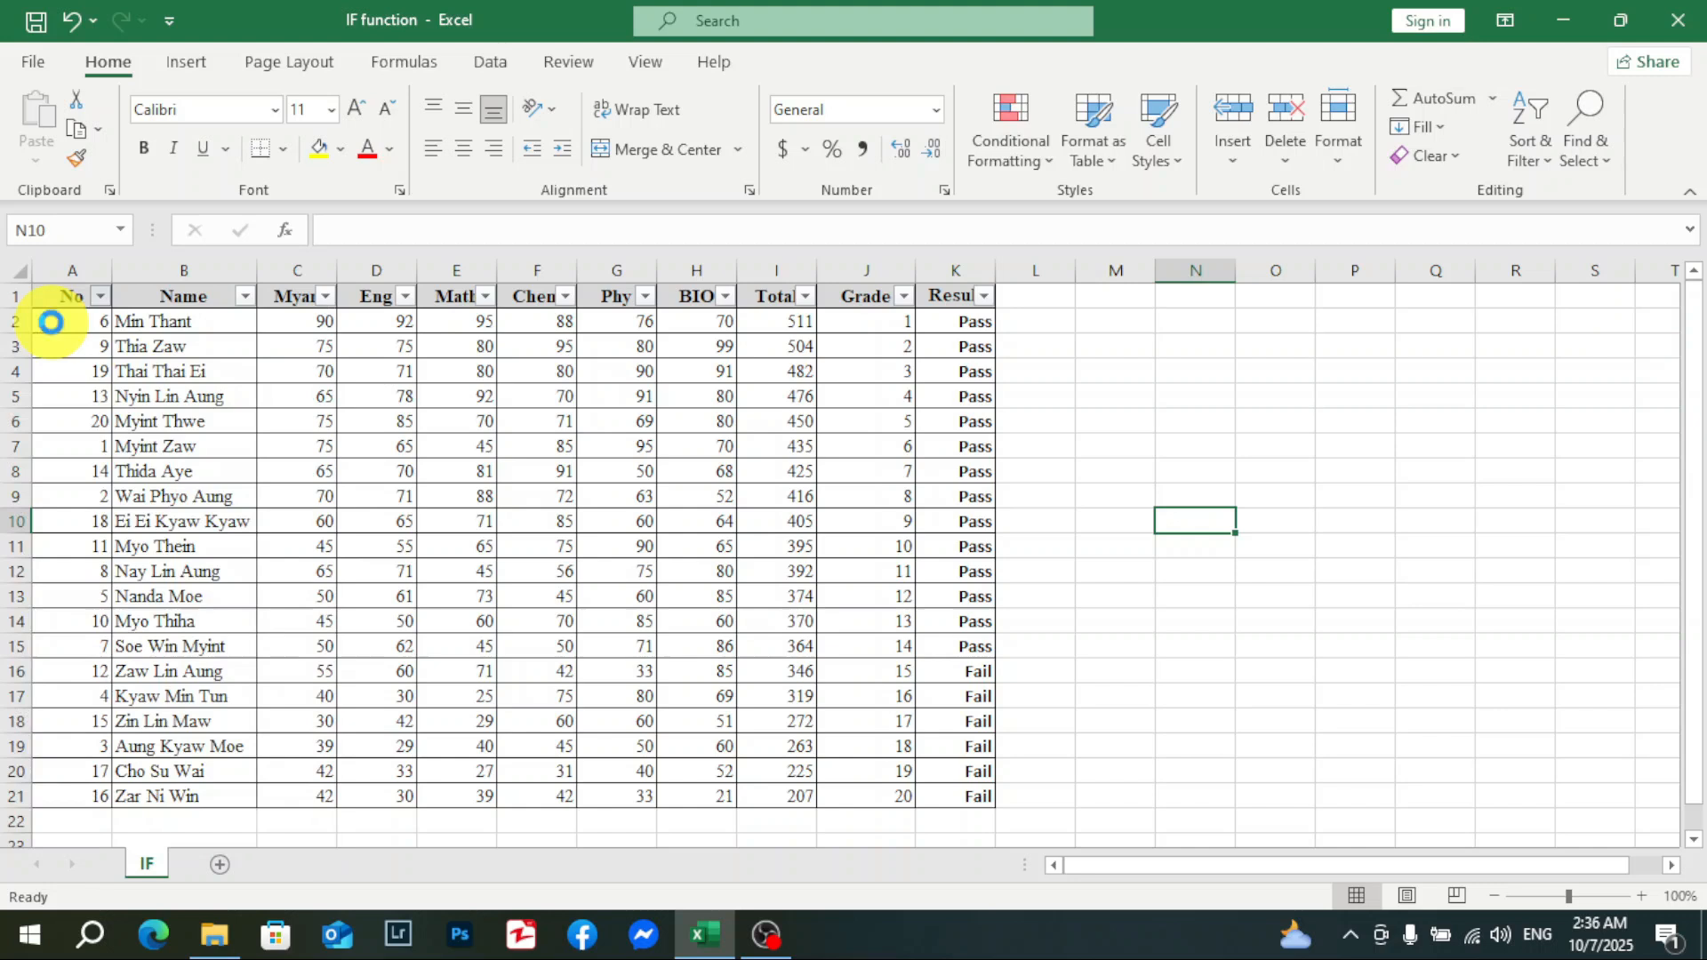
pyautogui.click(1151, 393)
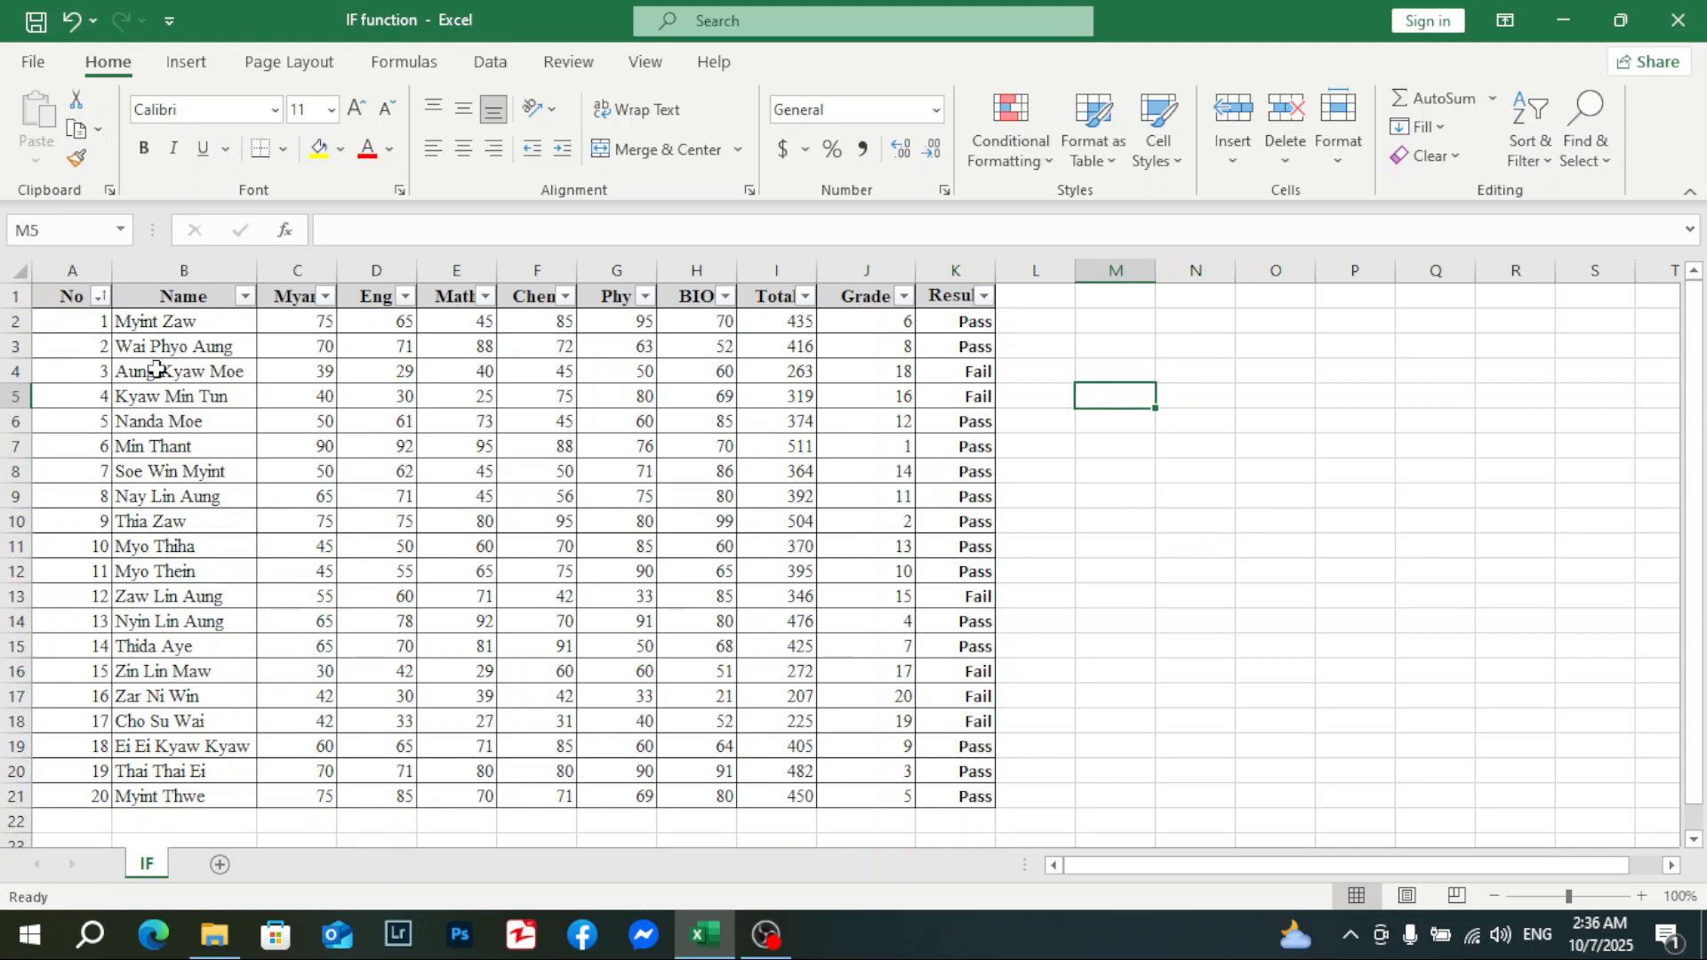
pyautogui.moveTo(111, 270)
pyautogui.mouseDown()
pyautogui.moveTo(142, 270)
pyautogui.moveTo(108, 268)
pyautogui.mouseUp()
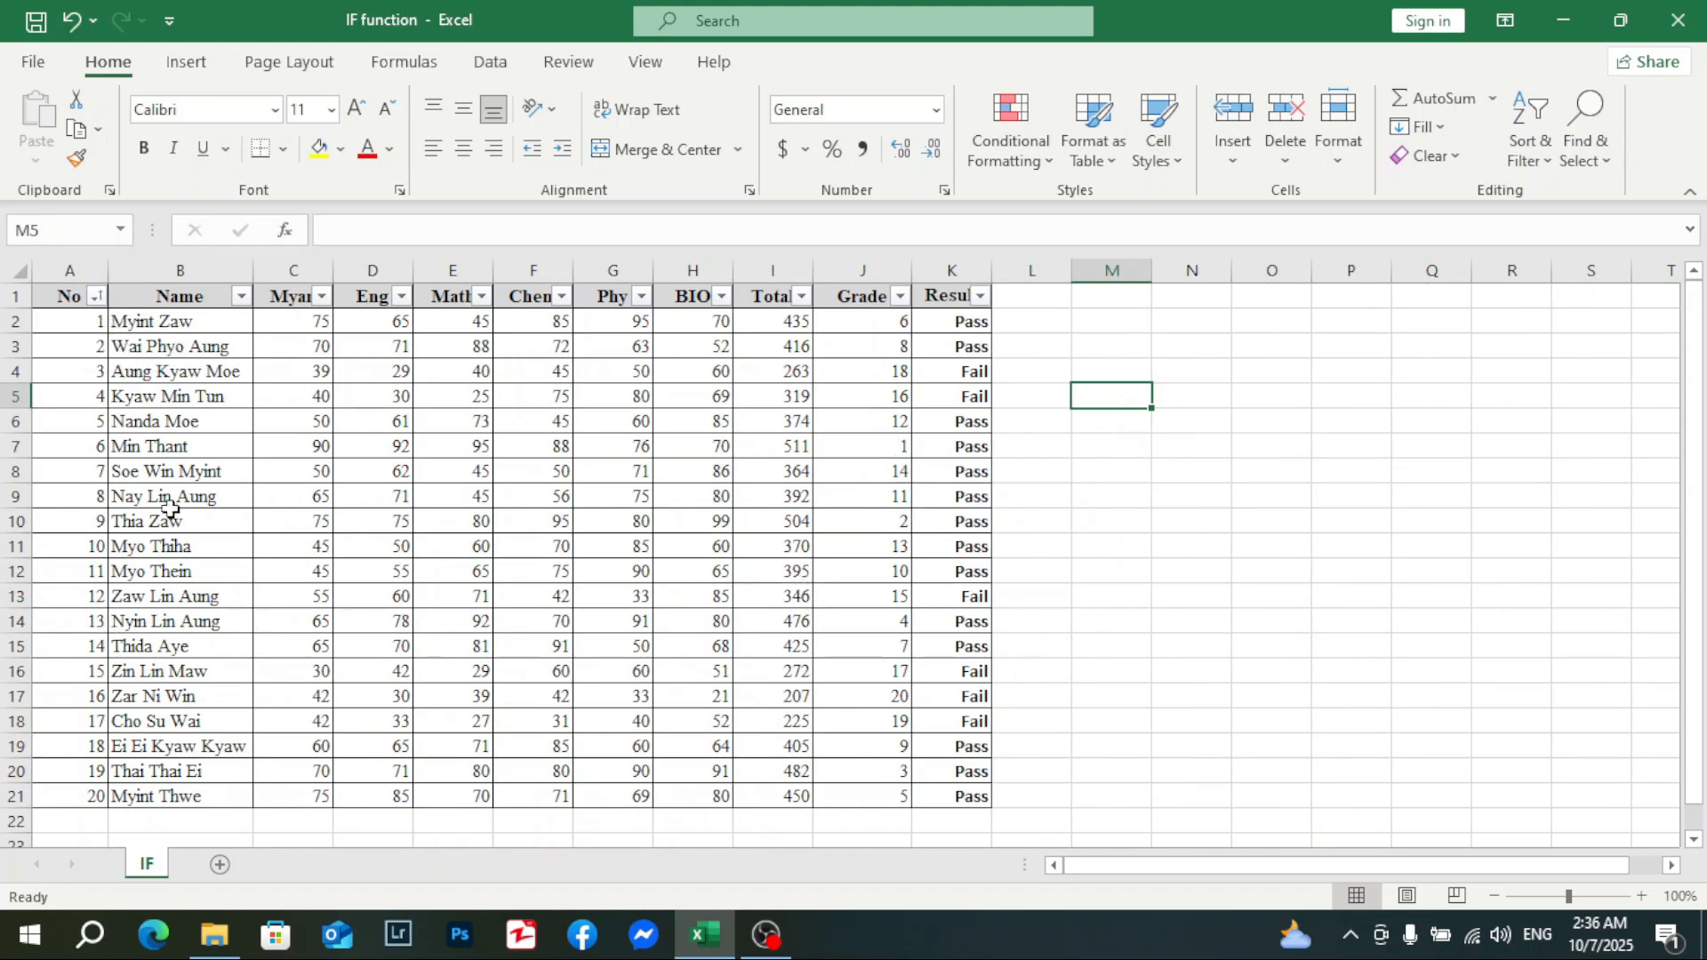
# Step: Check the Grade values in the re-sorted table, starting with student No 6 in row 7
pyautogui.click(17, 447)
pyautogui.click(886, 448)
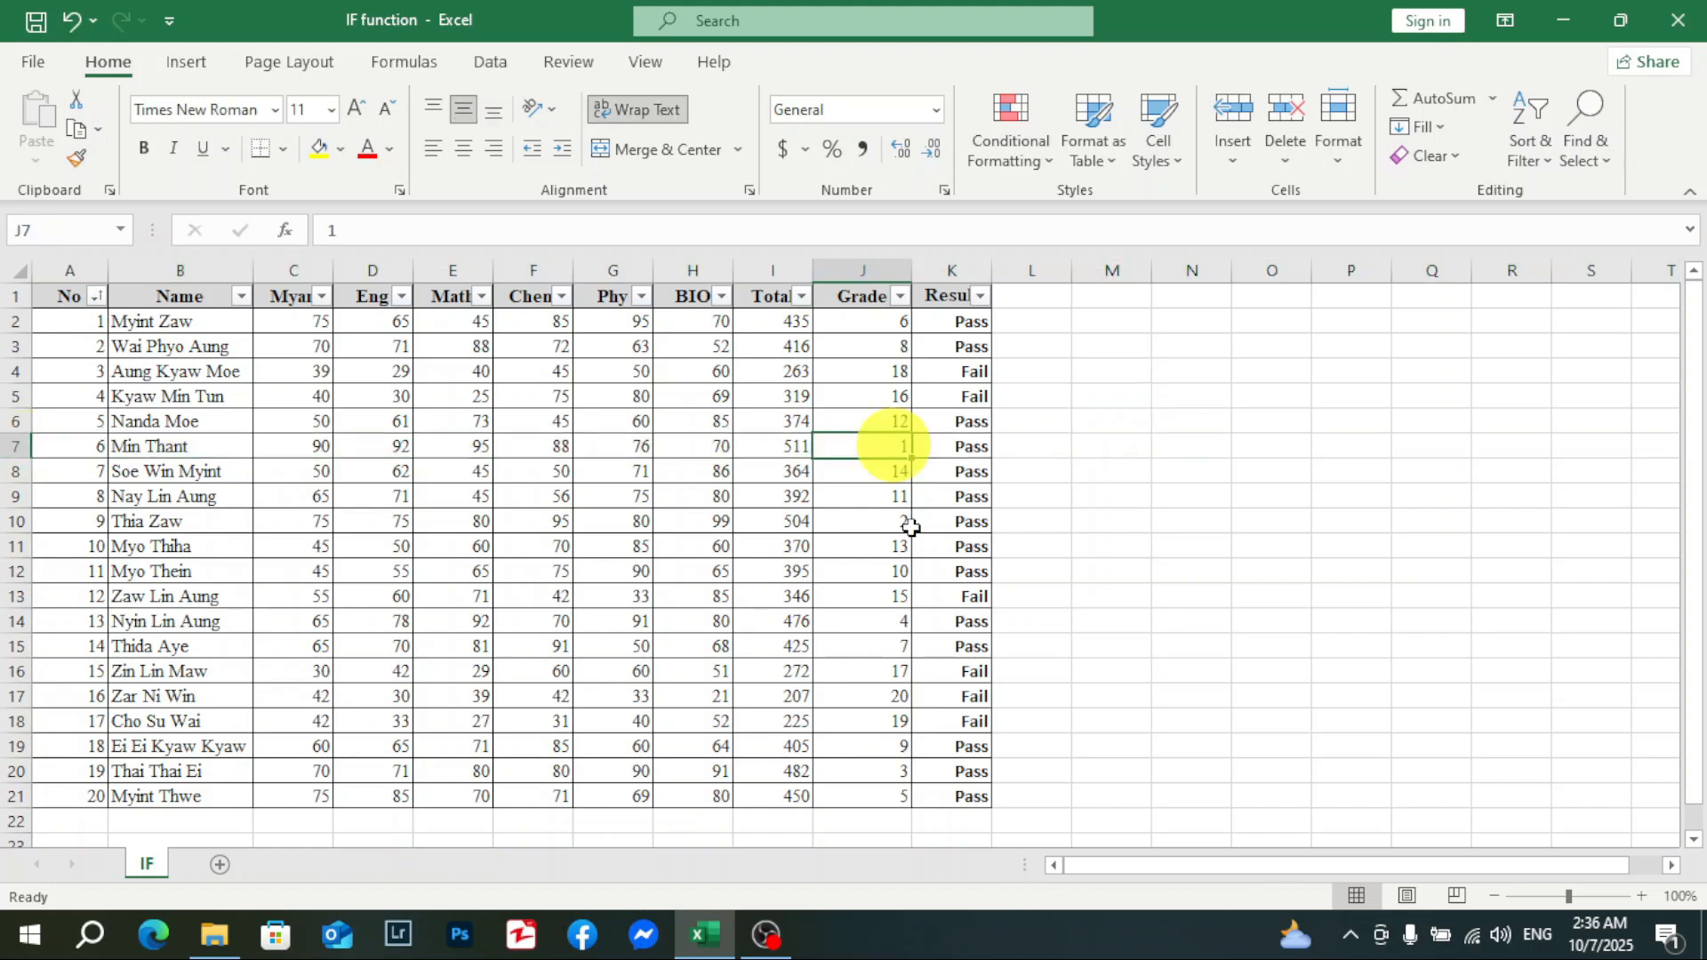